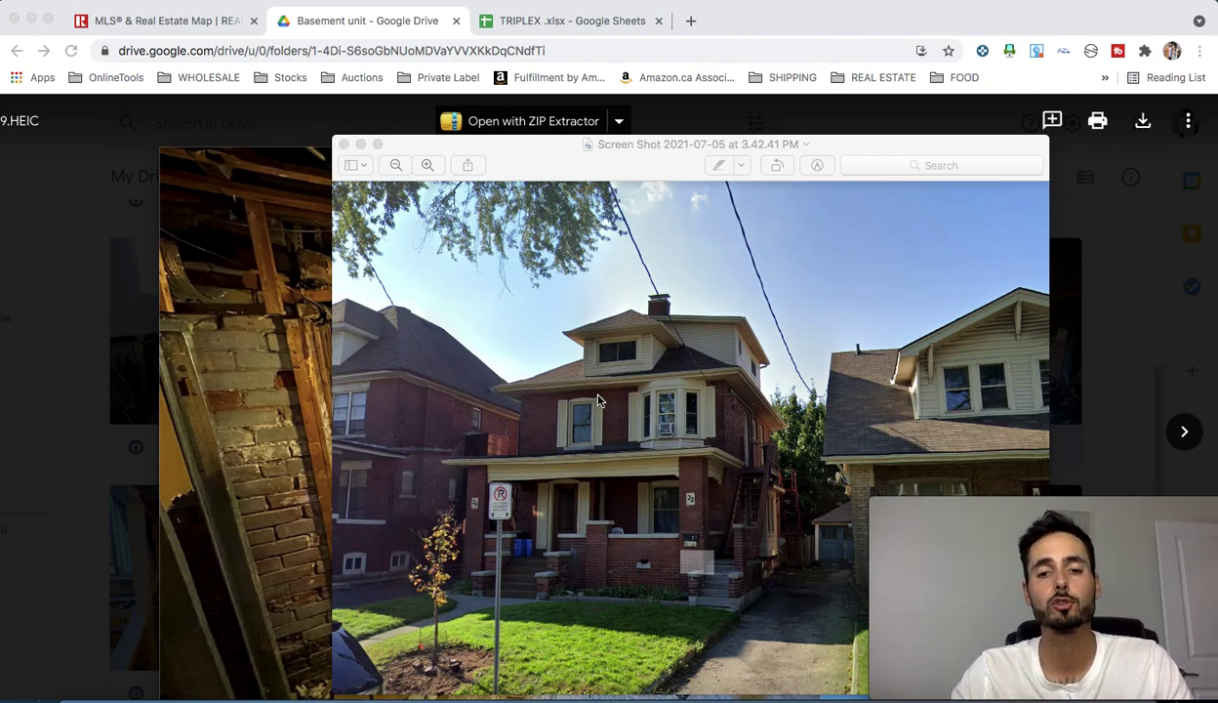
Close the house exterior screenshot and look through the basement unit photos from IMG_6549.HEIC onward.
{"action": "left_click", "coordinate": [343, 144]}
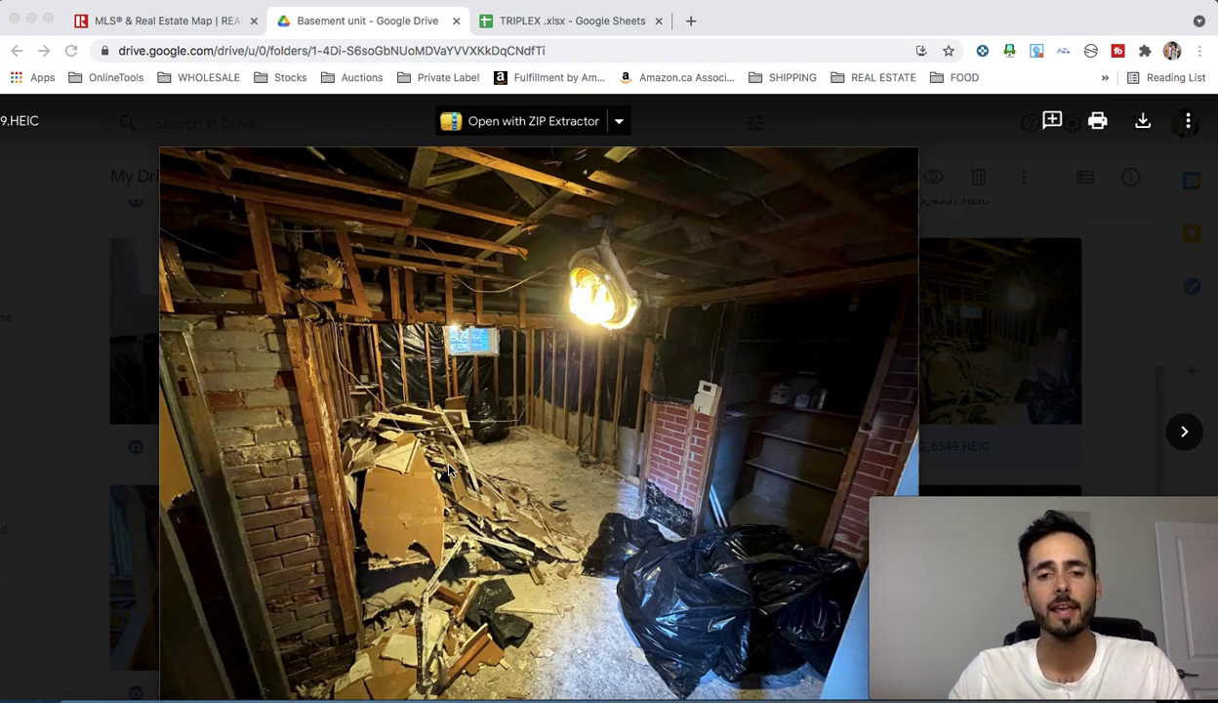
{"action": "left_click", "coordinate": [626, 482]}
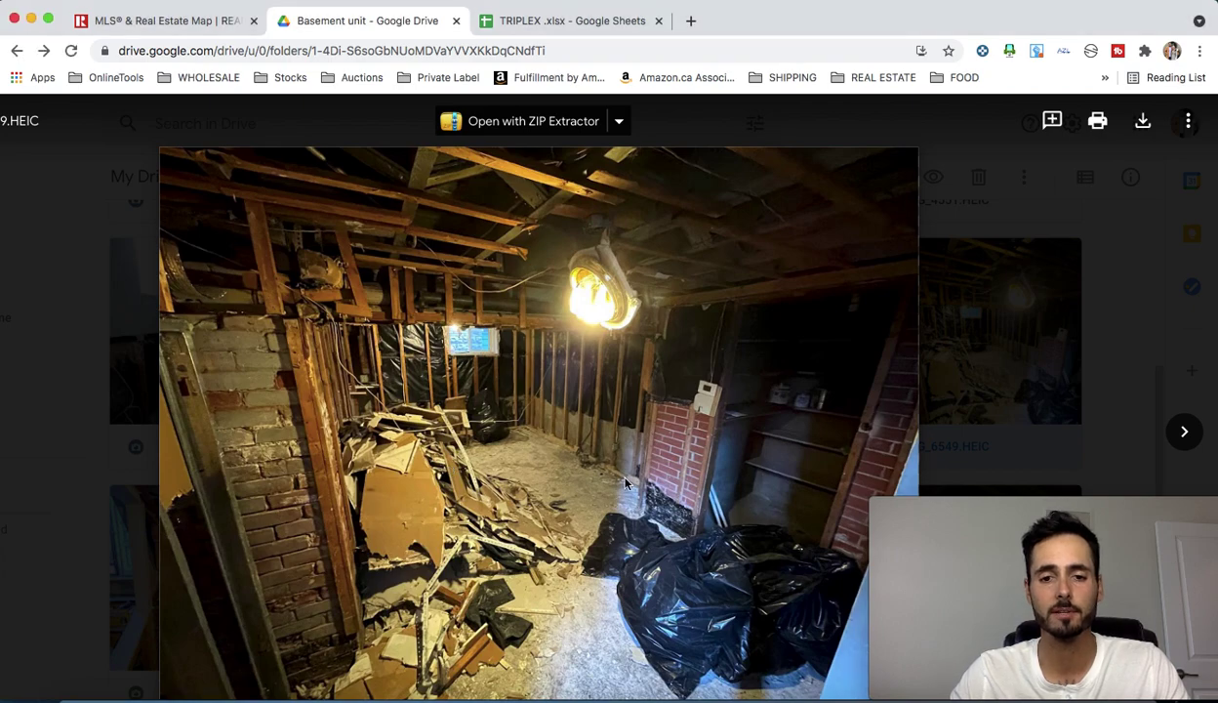
{"action": "key", "text": "Right"}
{"action": "key", "text": "Right"}
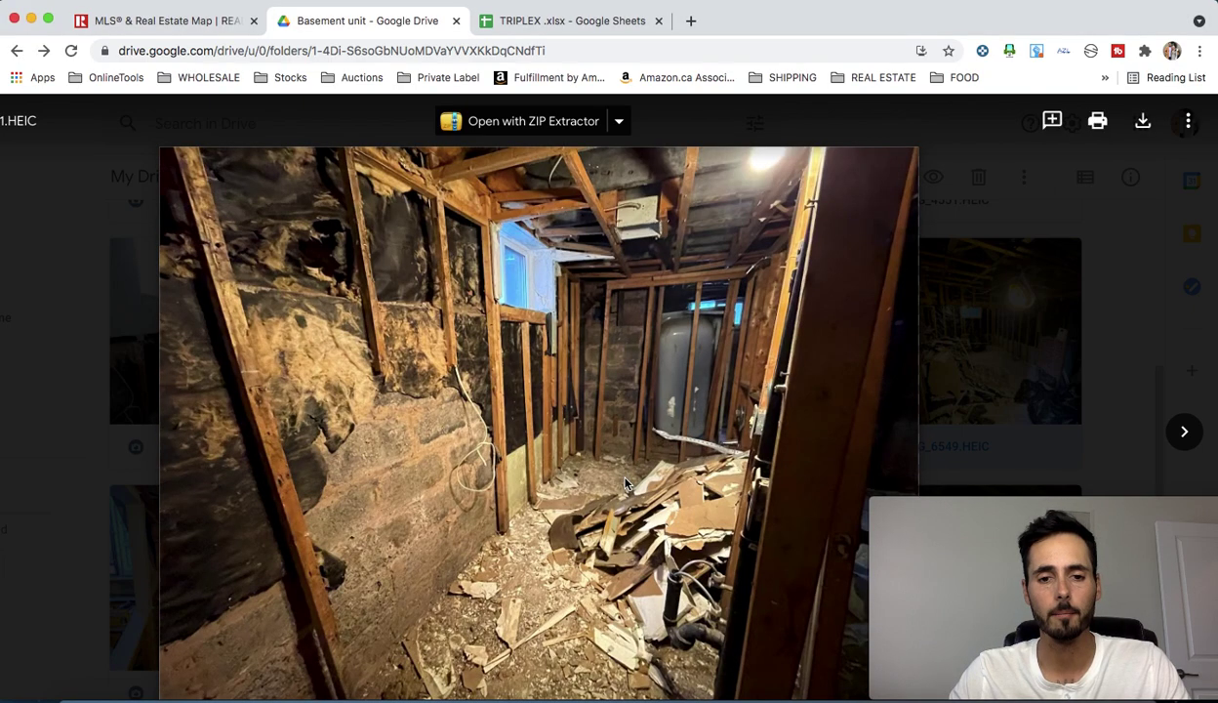
{"action": "key", "text": "Right"}
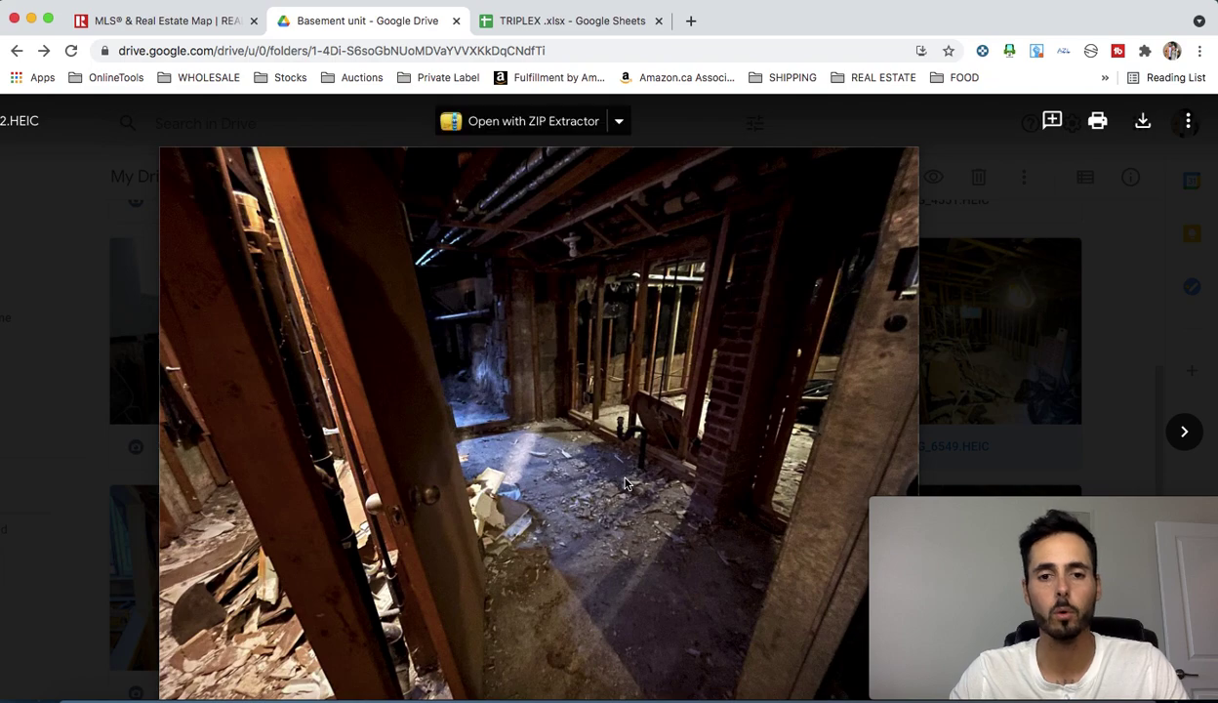
{"action": "key", "text": "Right"}
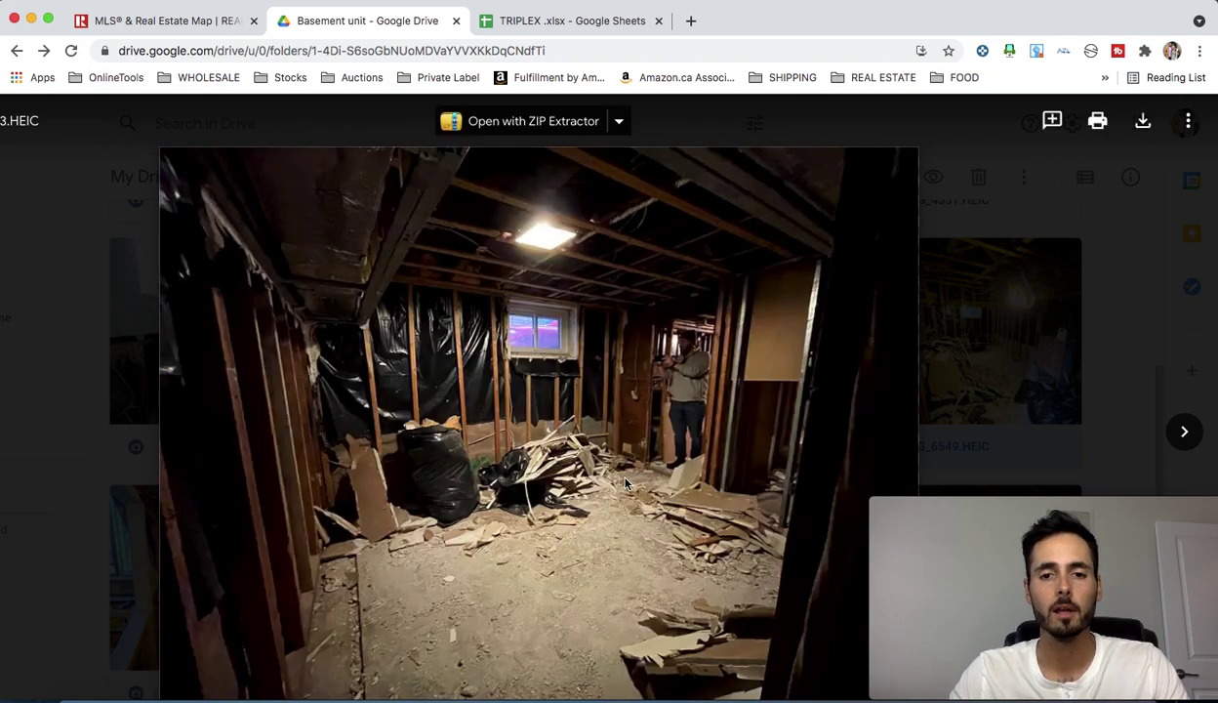
{"action": "key", "text": "Right"}
{"action": "key", "text": "Right"}
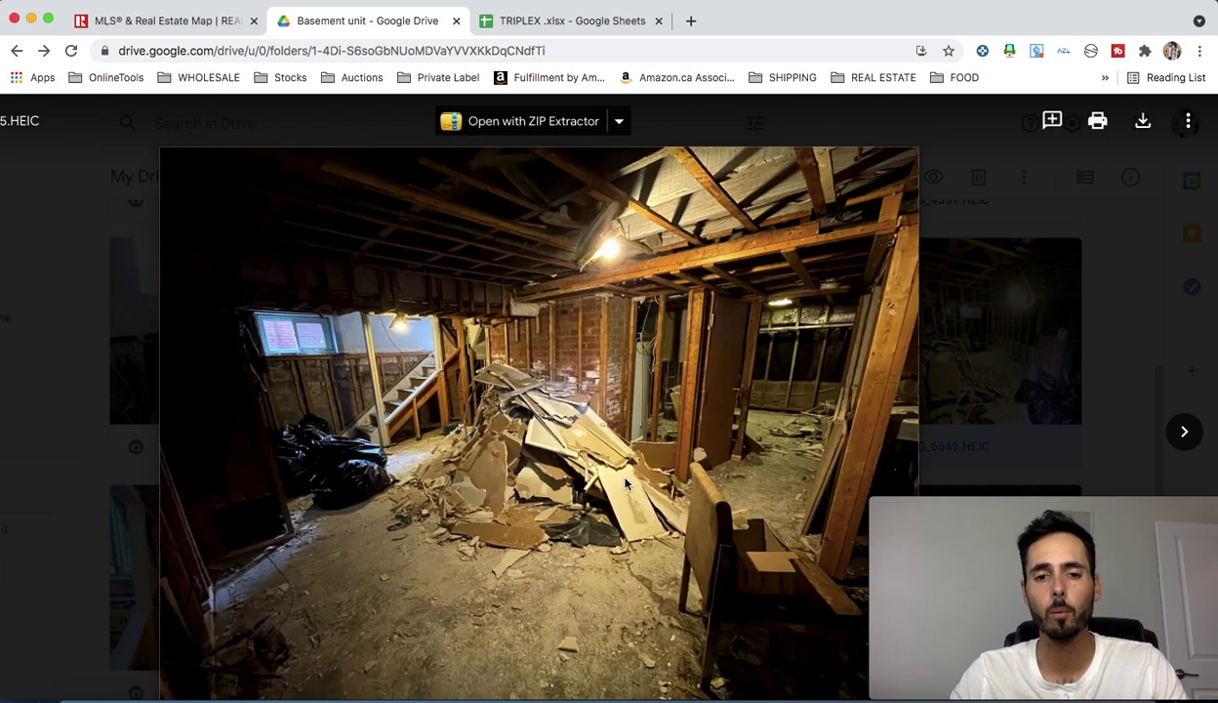
{"action": "key", "text": "Right"}
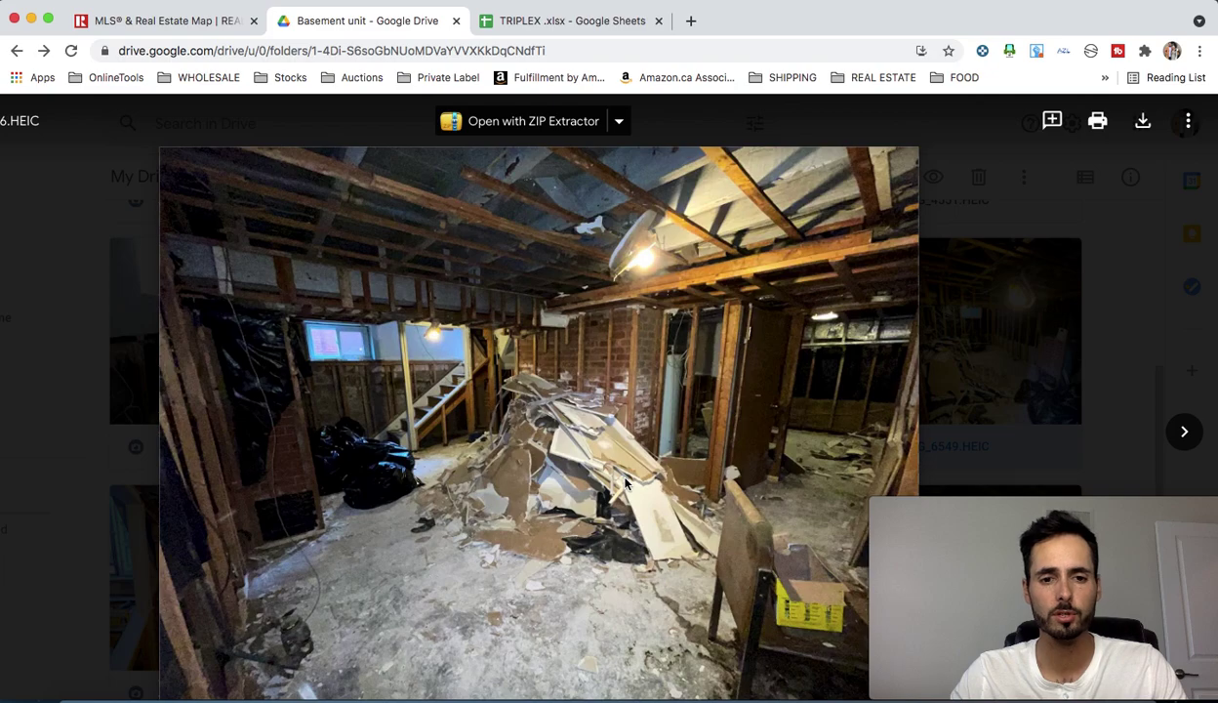
{"action": "key", "text": "Right"}
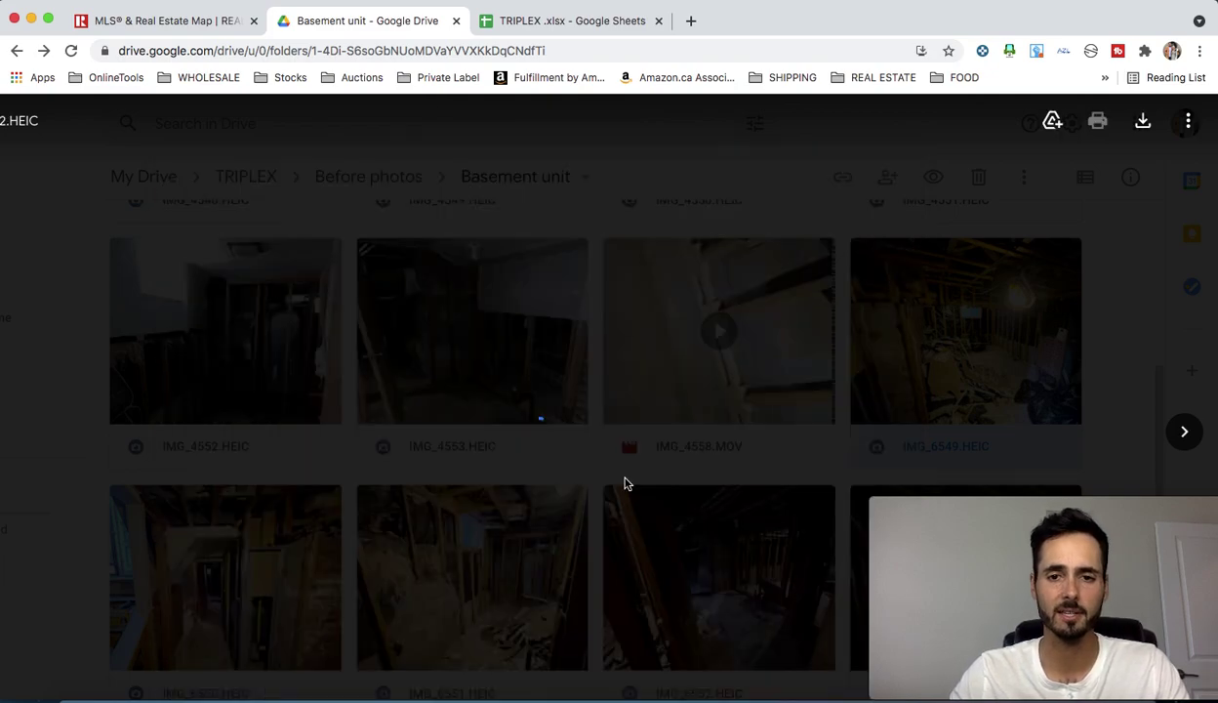
Leave the basement photo preview and open IMG_6534.HEIC from the Main floor unit folder in Before photos.
{"action": "left_click", "coordinate": [807, 253]}
{"action": "scroll", "coordinate": [203, 315], "scroll_direction": "up", "scroll_amount": 10}
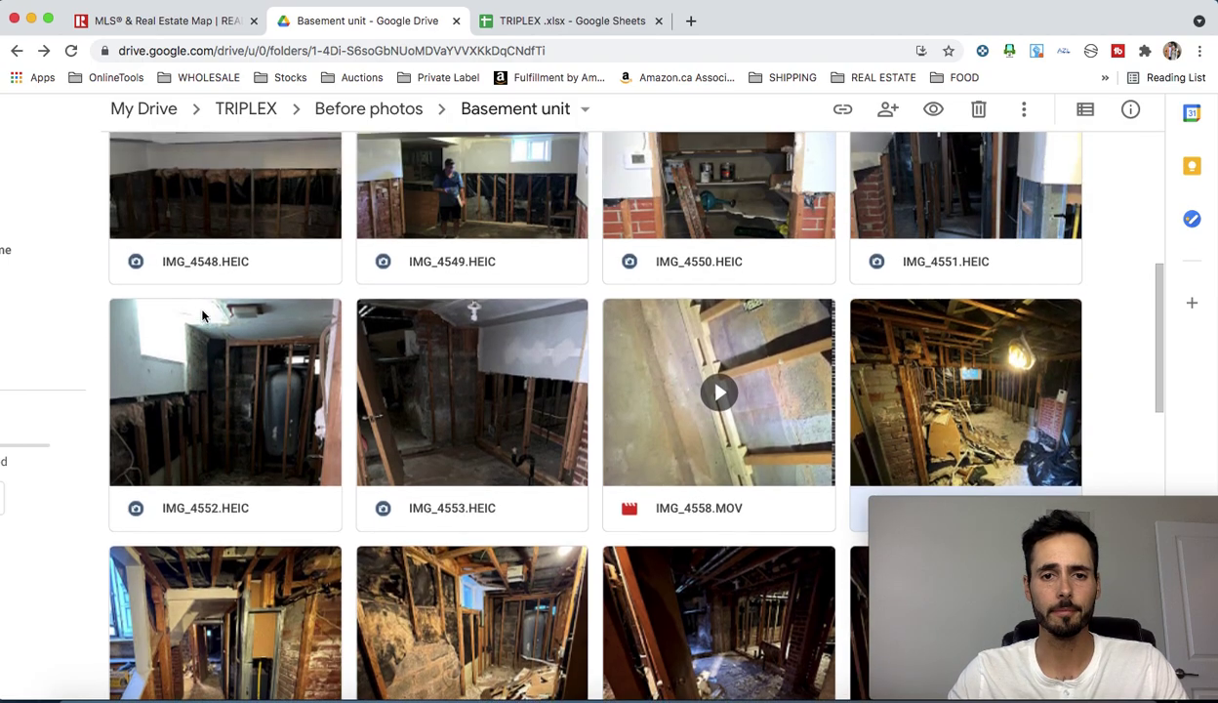
{"action": "left_click", "coordinate": [368, 115]}
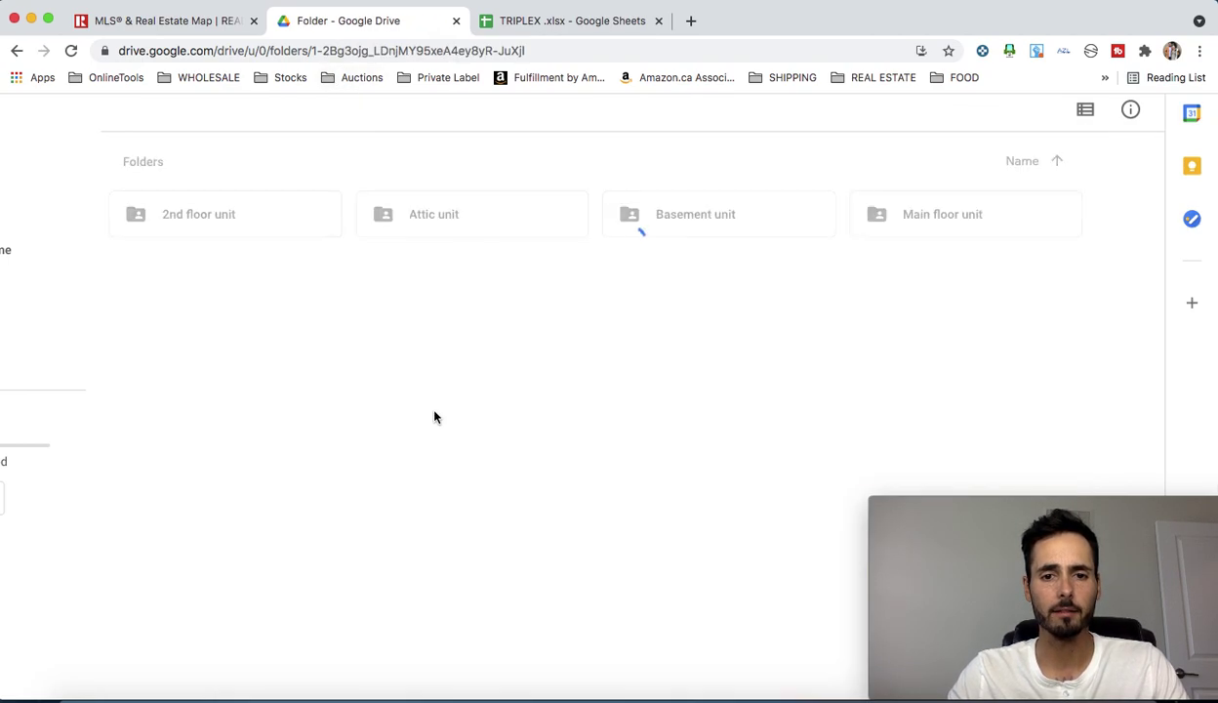
{"action": "double_click", "coordinate": [948, 226]}
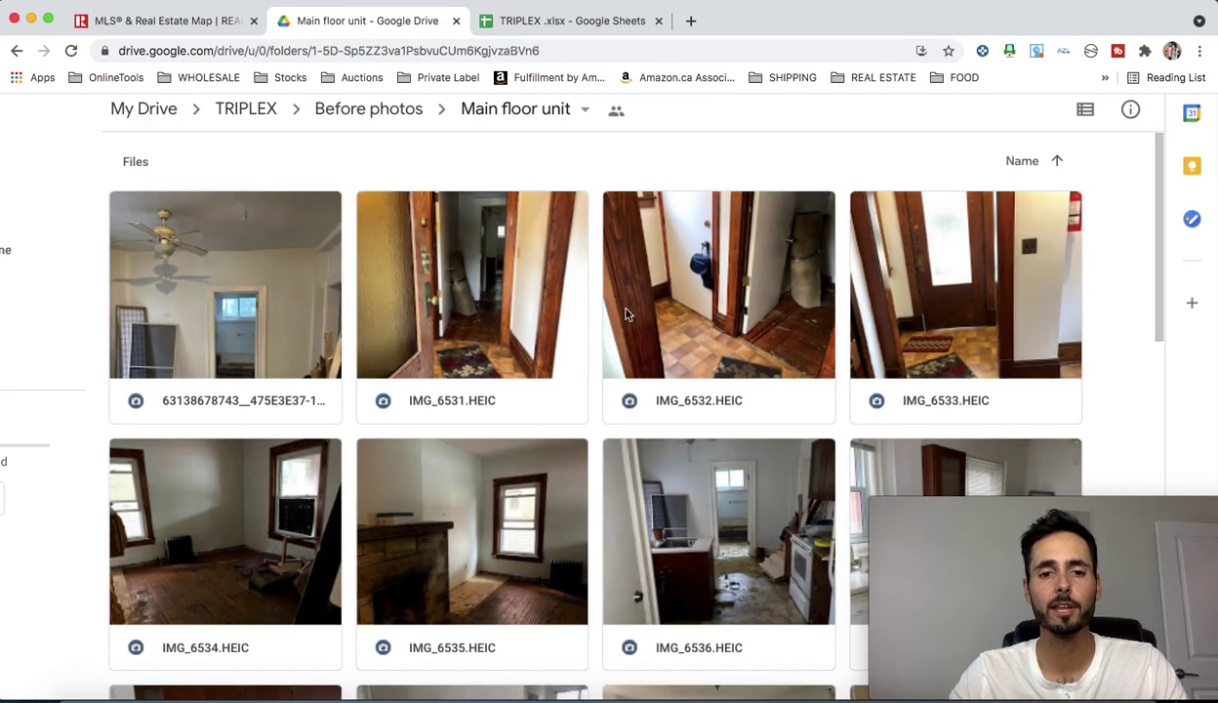
{"action": "double_click", "coordinate": [256, 542]}
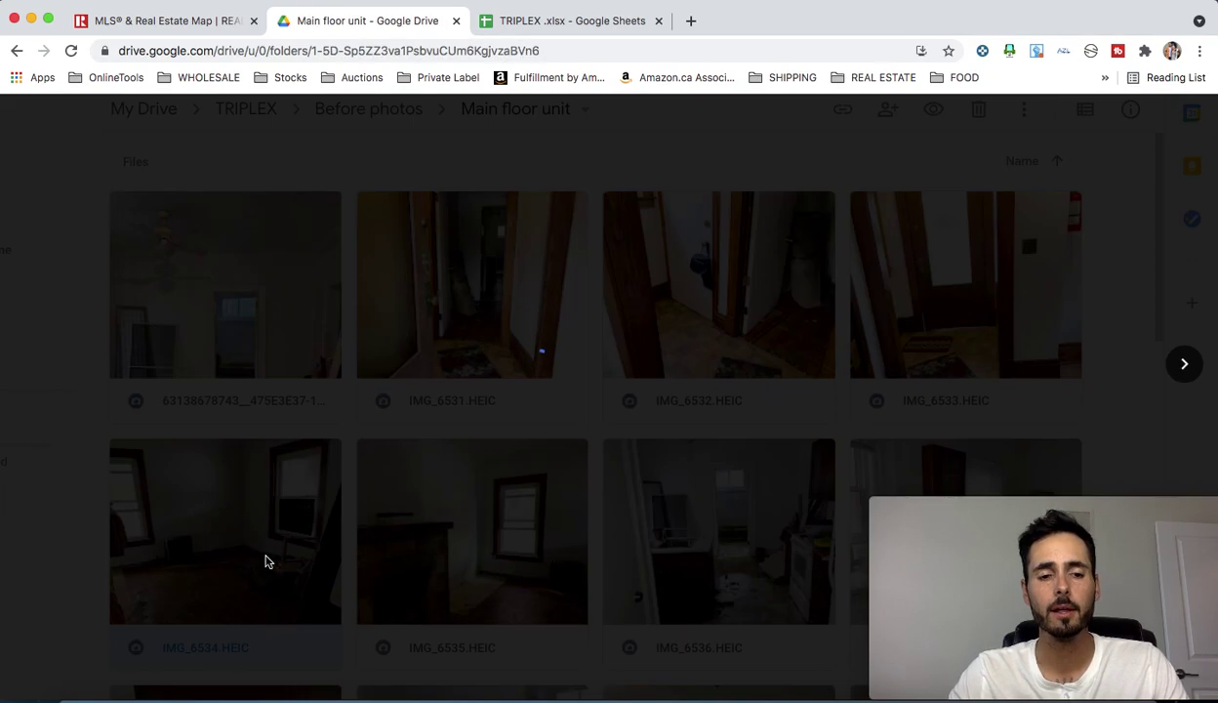
Look through the main floor photos following IMG_6534.HEIC, covering the fireplace, kitchen, bedroom and bathroom, and close the preview.
{"action": "key", "text": "Right"}
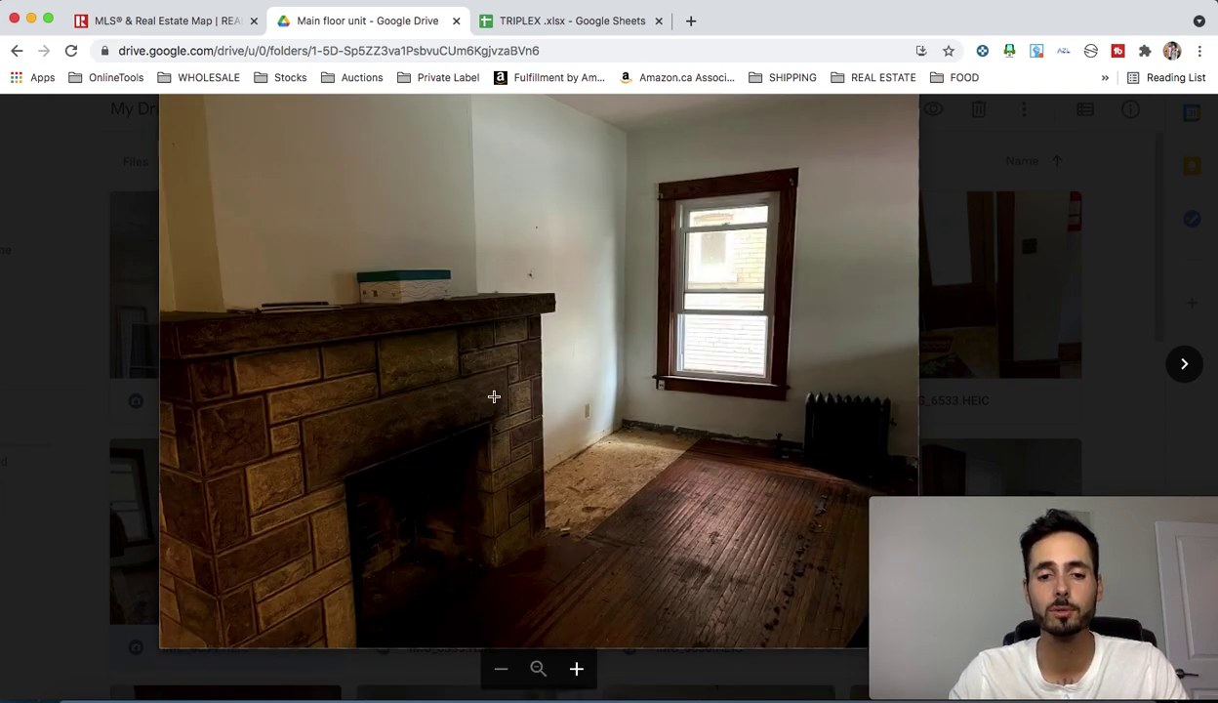
{"action": "key", "text": "Right"}
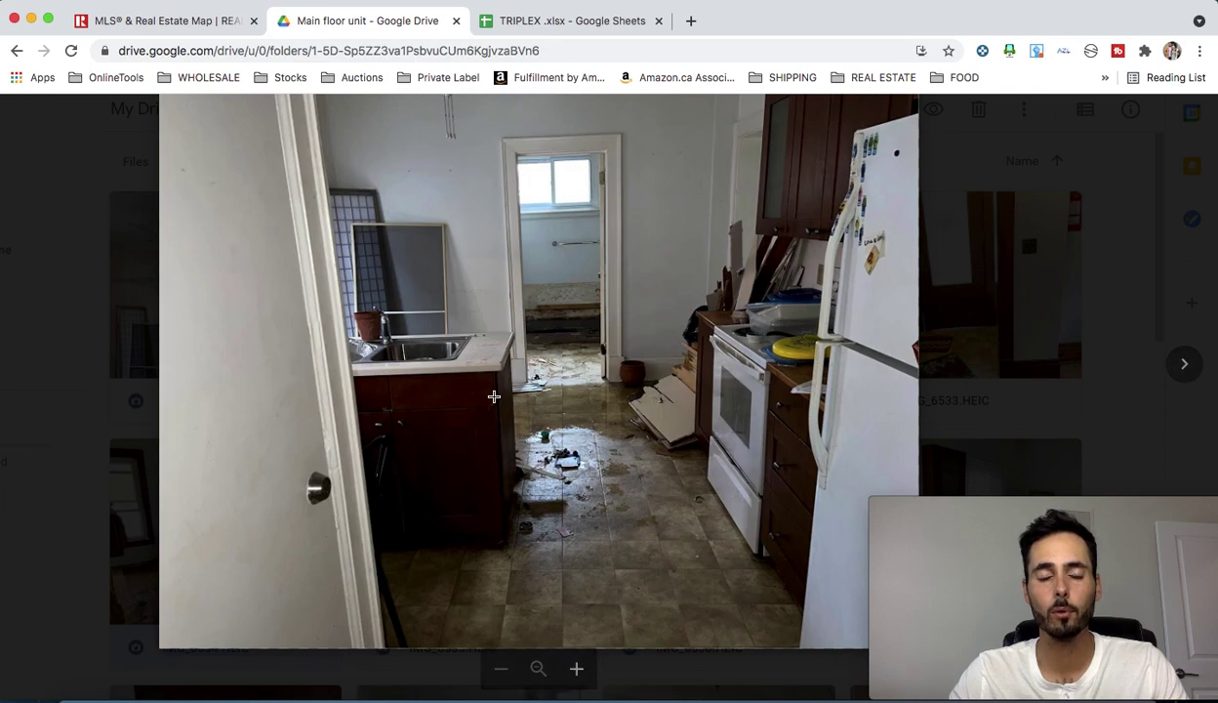
{"action": "key", "text": "Right"}
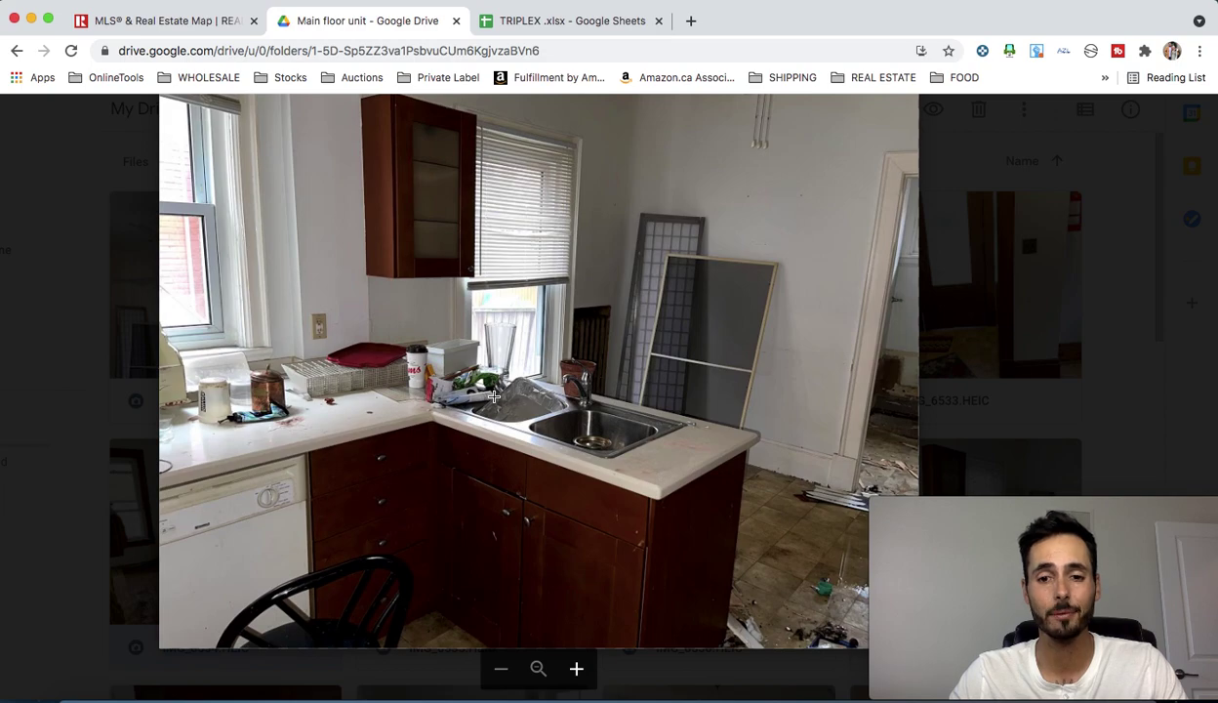
{"action": "key", "text": "Right"}
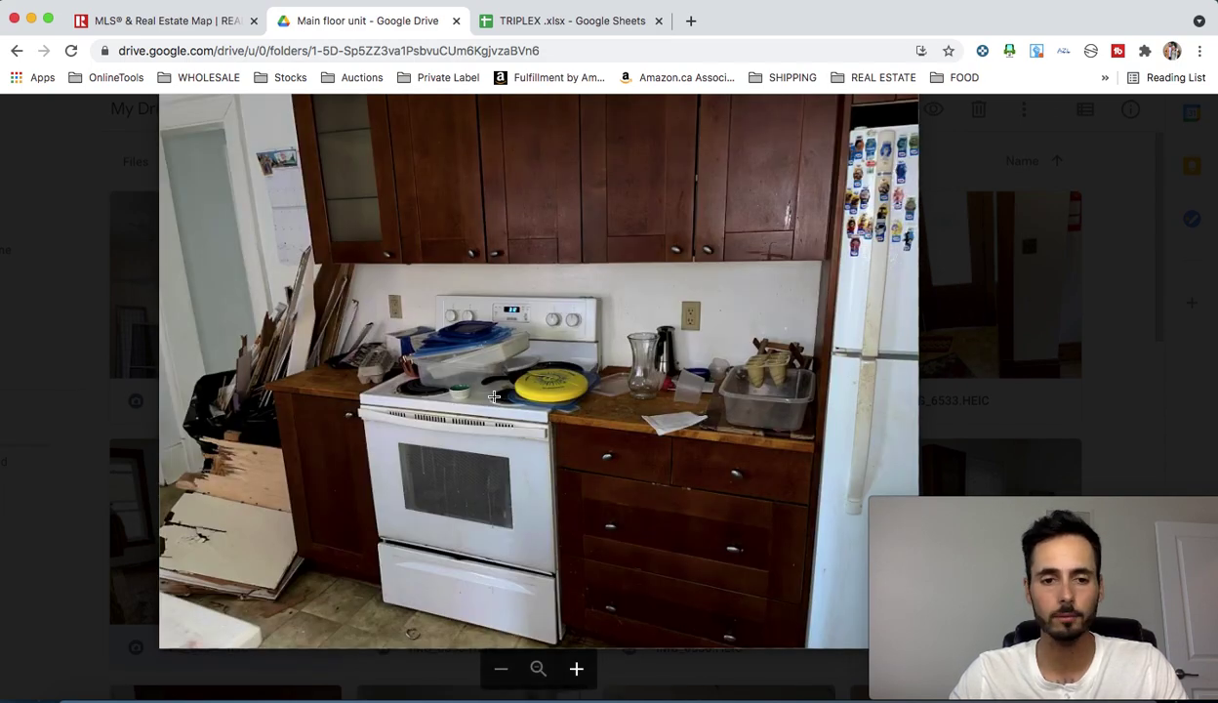
{"action": "key", "text": "Right"}
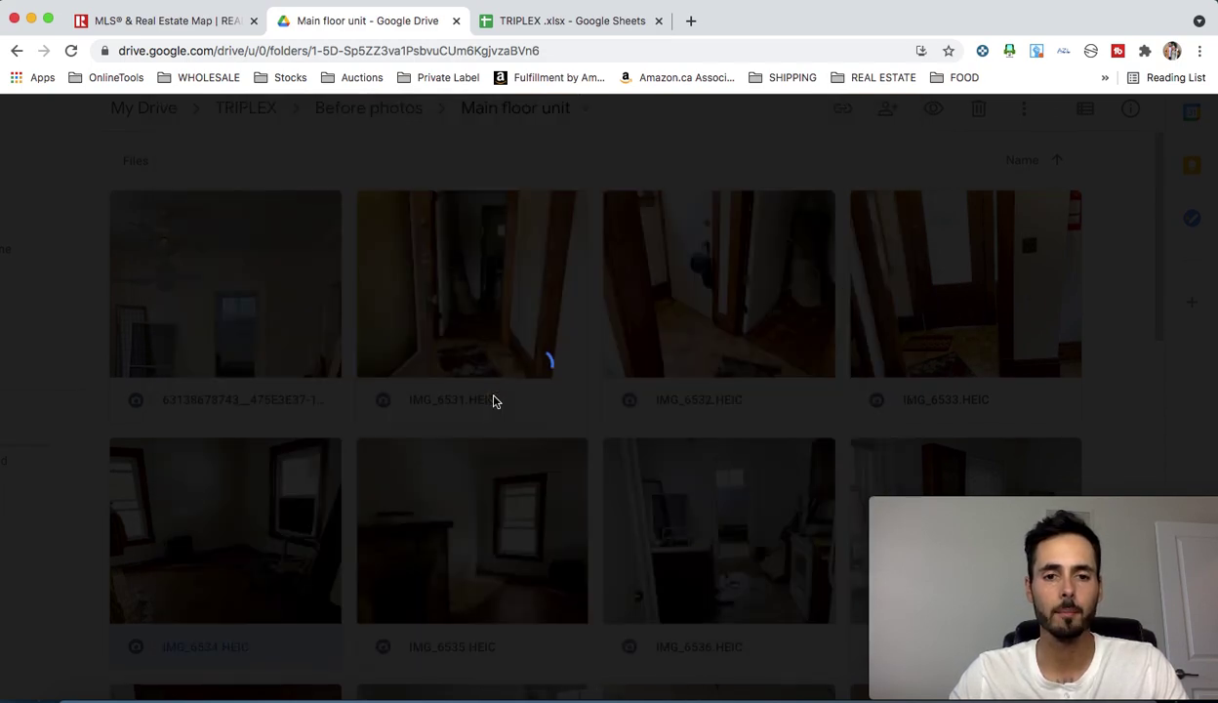
{"action": "key", "text": "Right"}
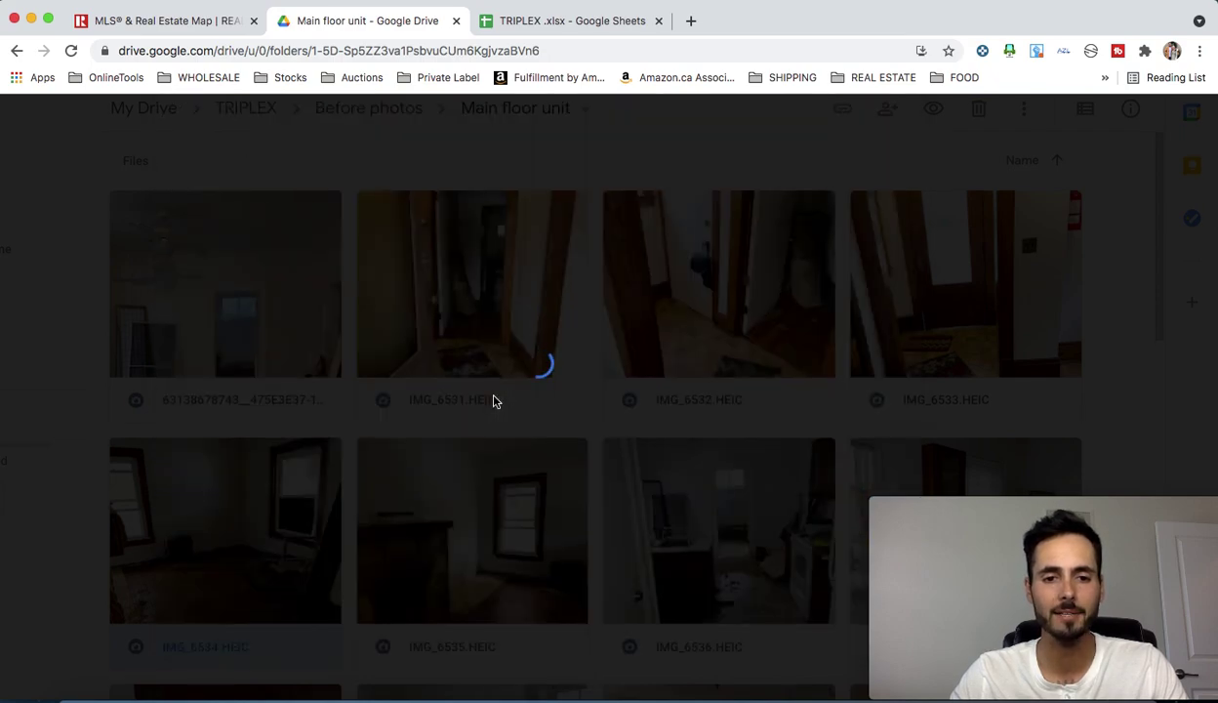
{"action": "key", "text": "Right"}
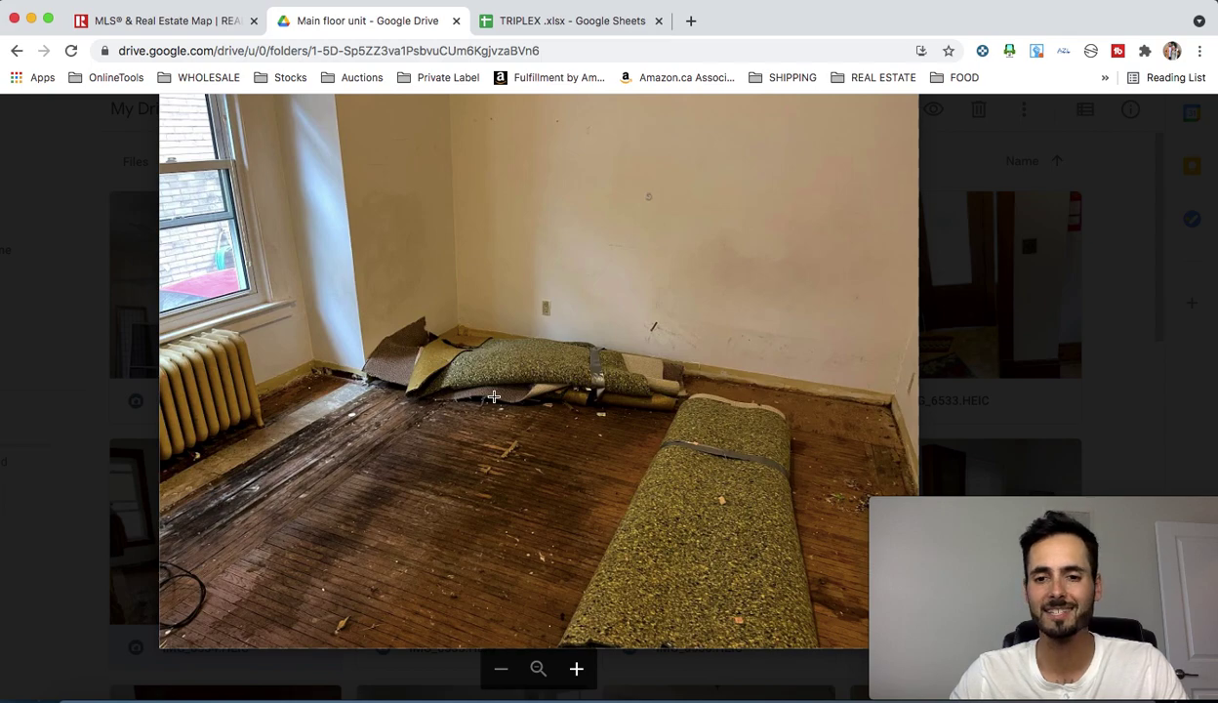
{"action": "key", "text": "Right"}
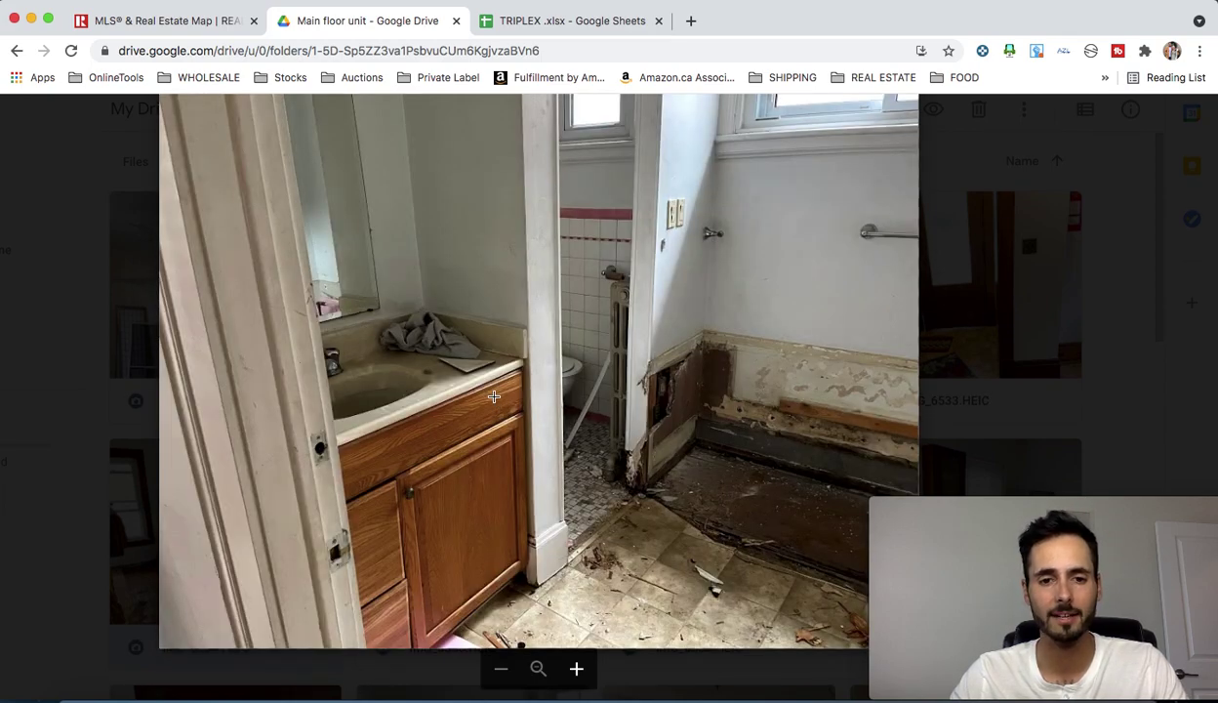
{"action": "key", "text": "Right"}
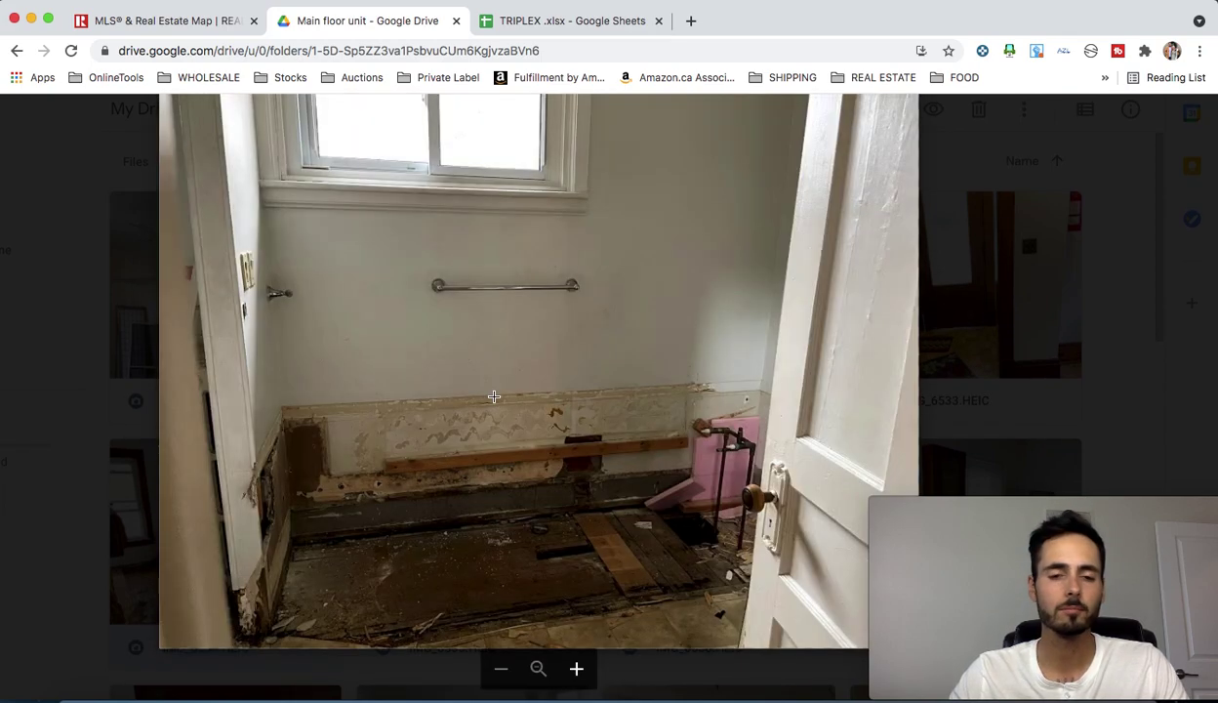
{"action": "key", "text": "Right"}
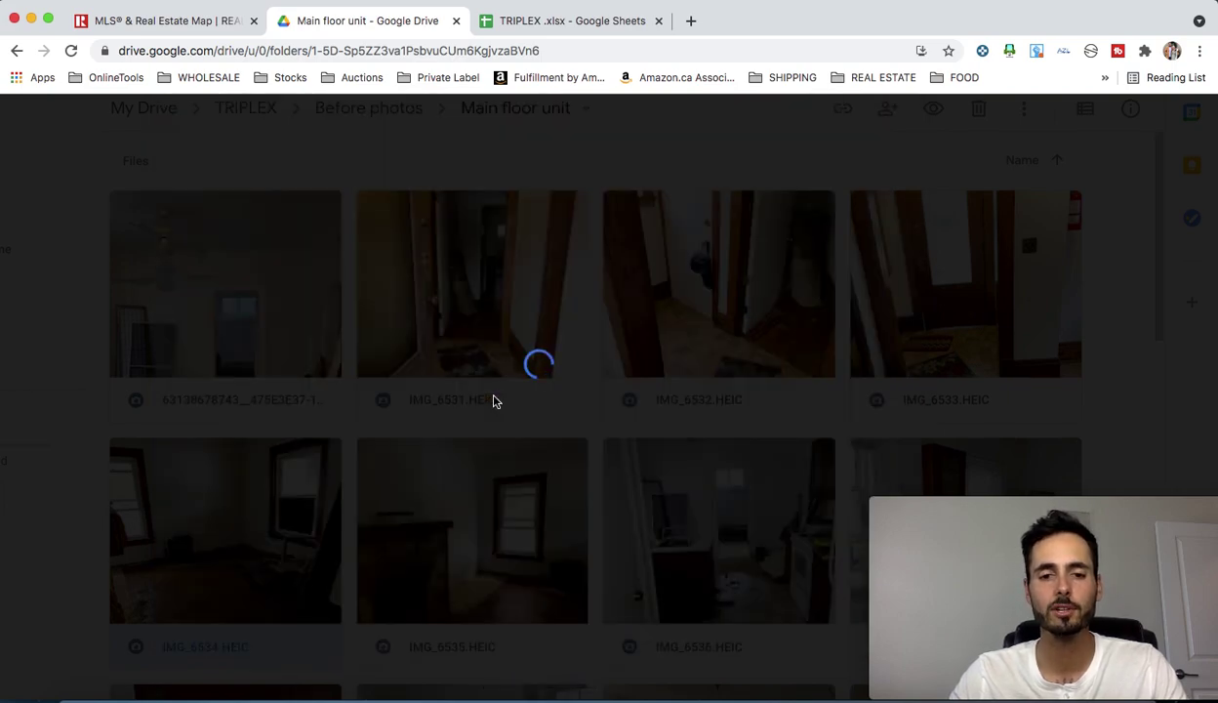
{"action": "key", "text": "Right"}
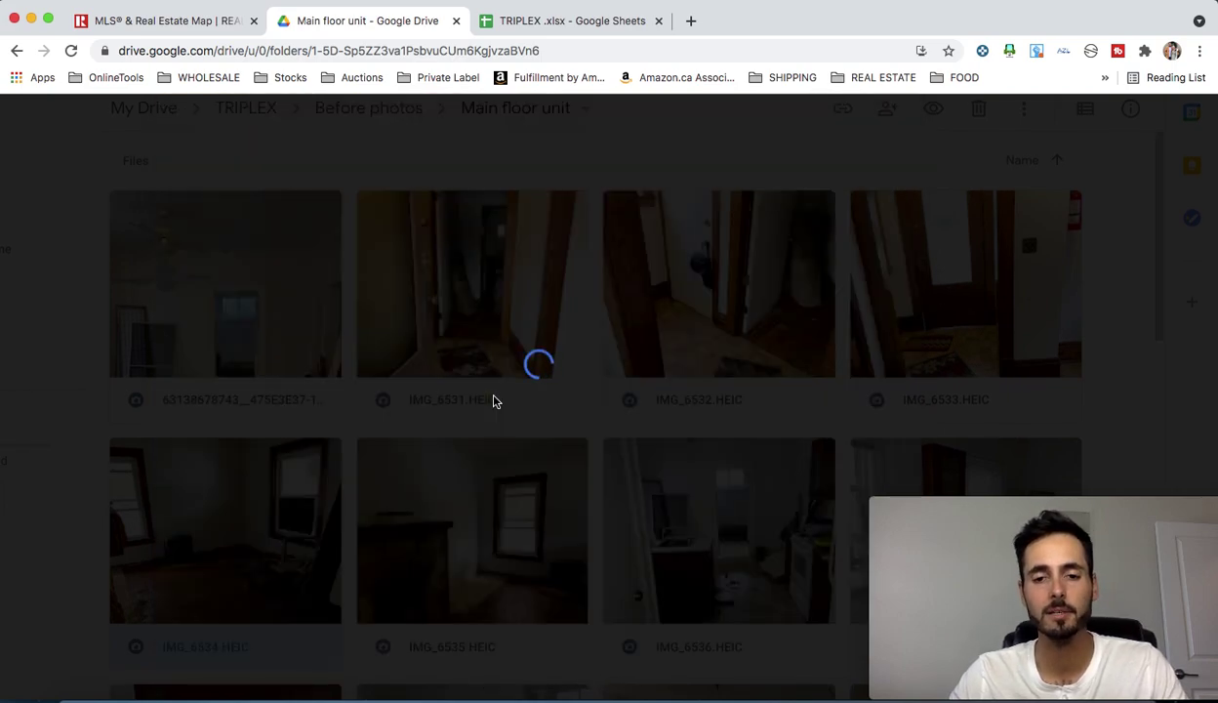
{"action": "key", "text": "Right"}
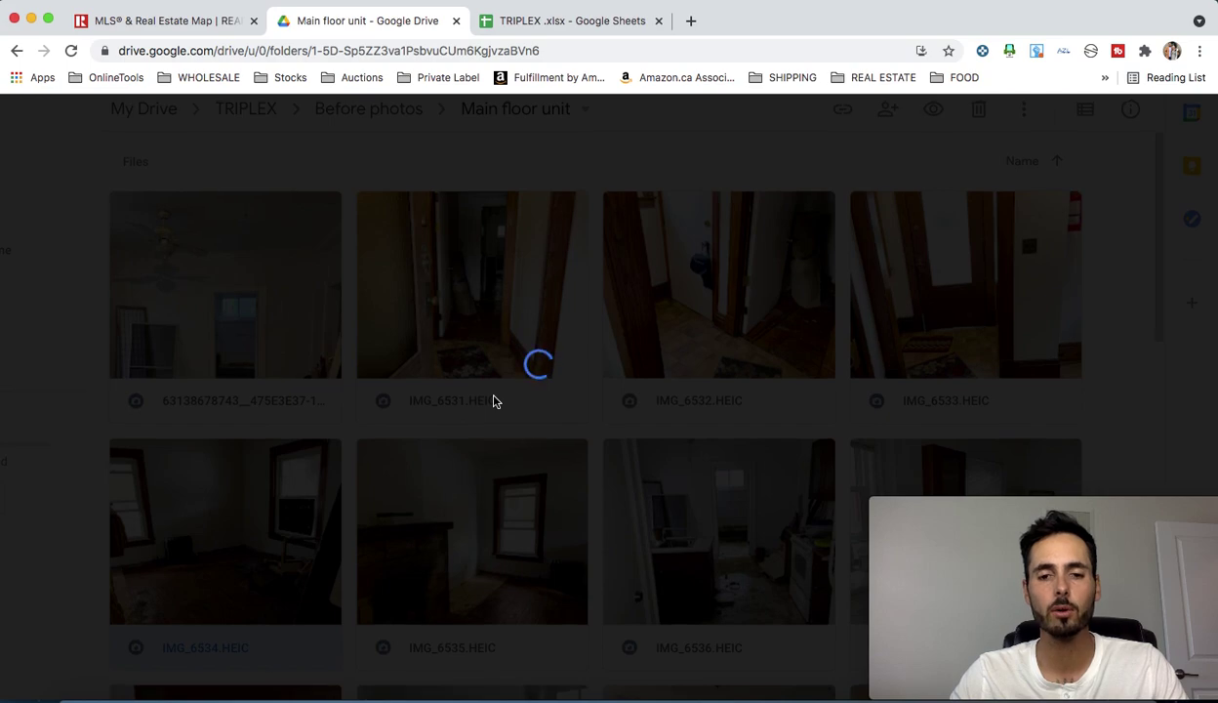
{"action": "key", "text": "Right"}
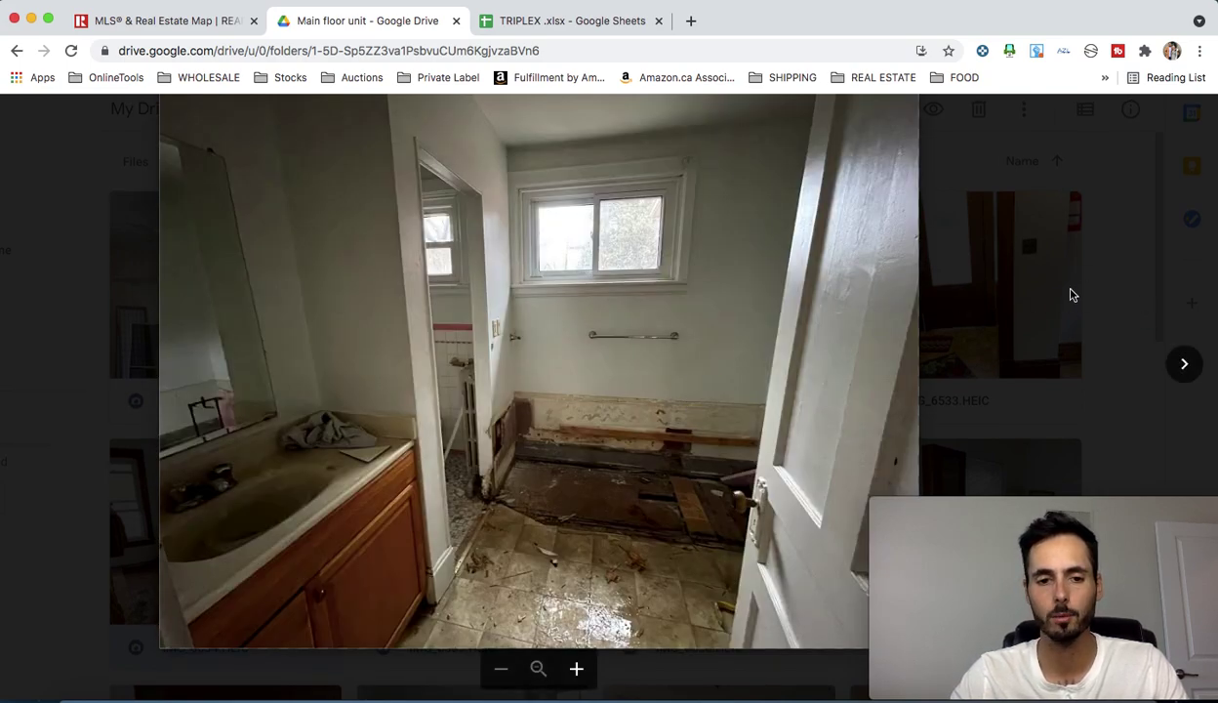
{"action": "key", "text": "Escape"}
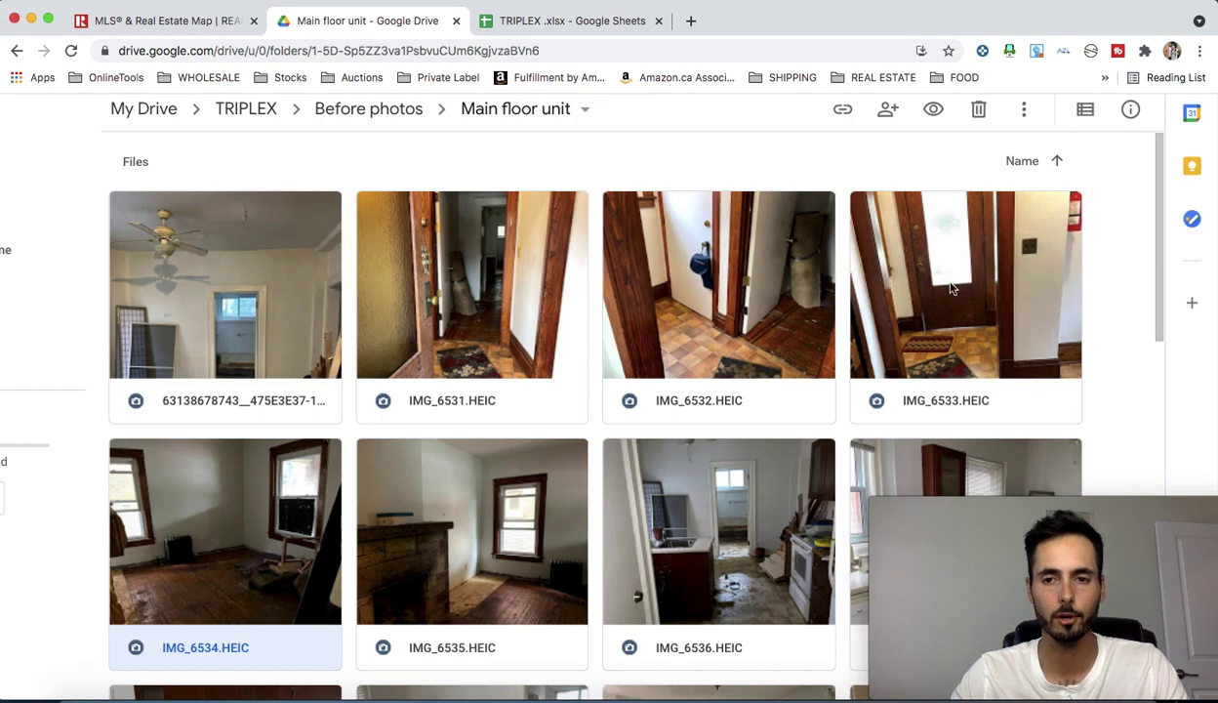
Open IMG_6524.HEIC from the 2nd floor unit folder in Before photos.
{"action": "left_click", "coordinate": [408, 114]}
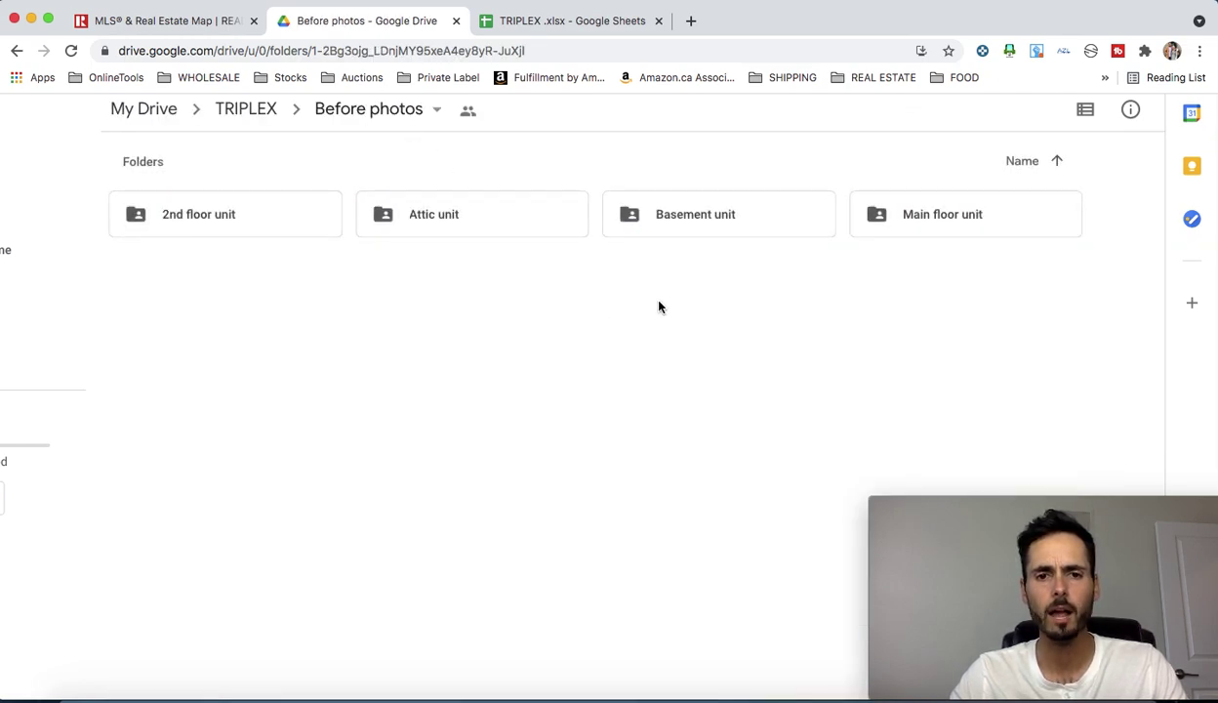
{"action": "double_click", "coordinate": [283, 227]}
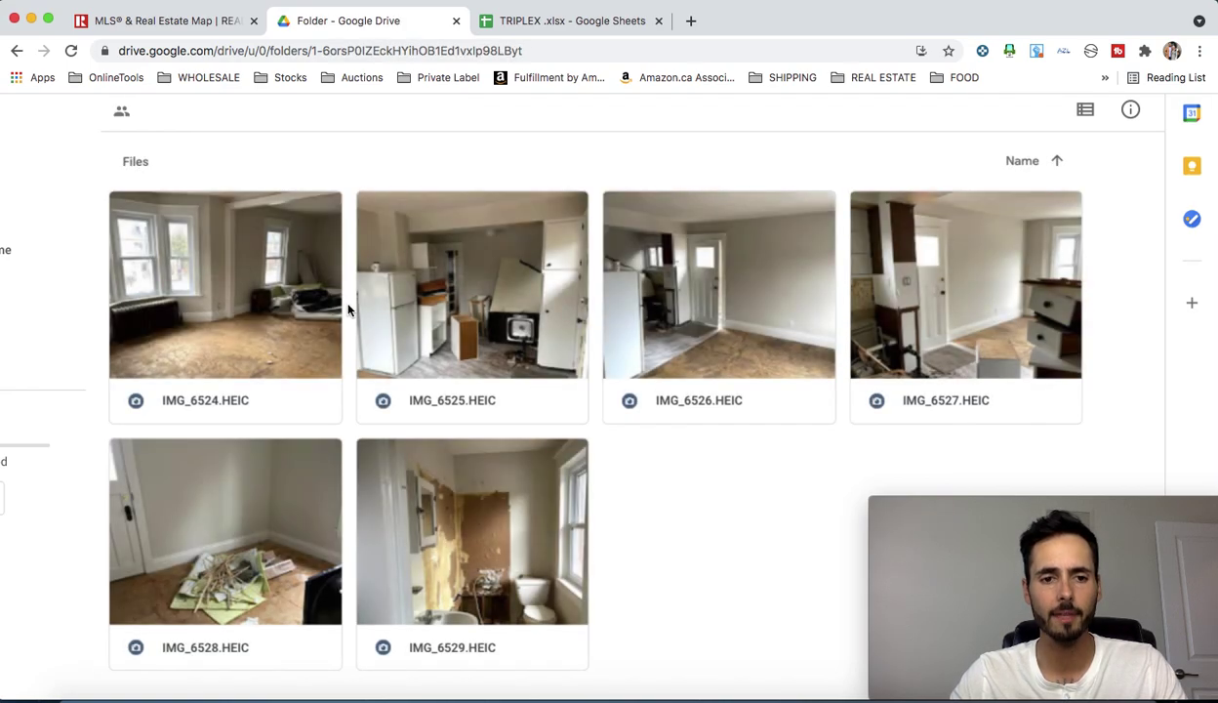
{"action": "double_click", "coordinate": [302, 312]}
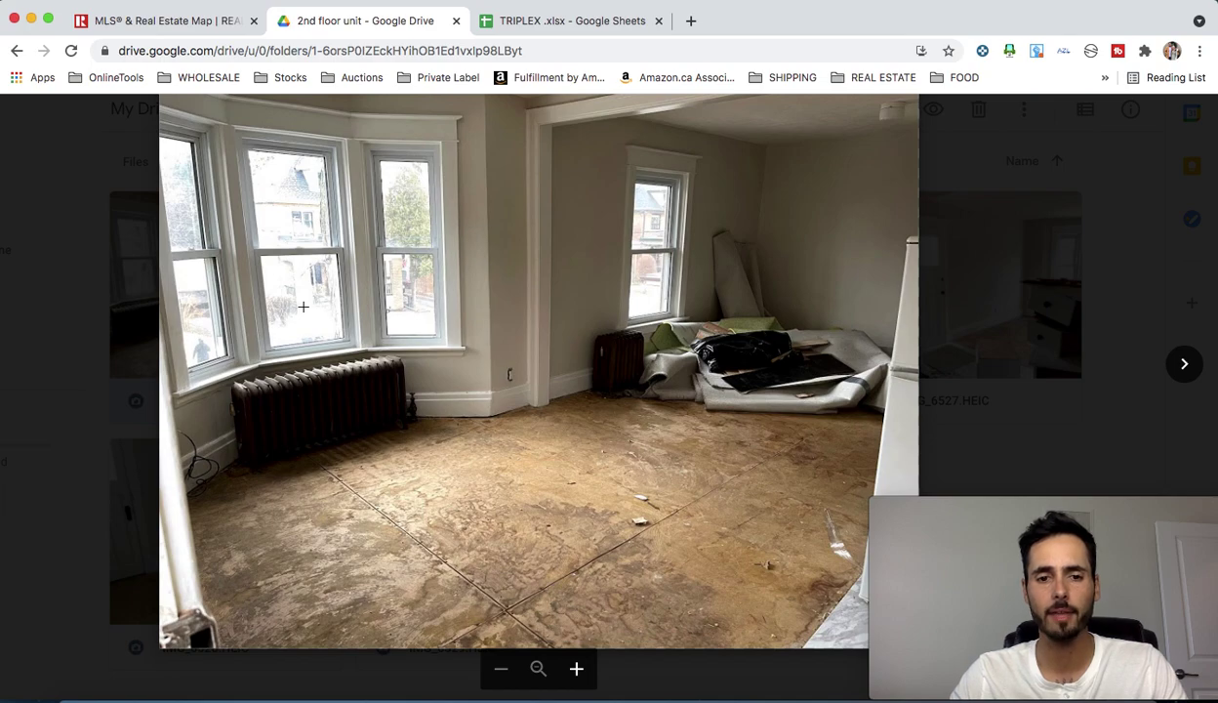
Look through the remaining 2nd floor unit photos up to the bathroom picture IMG_6529.HEIC.
{"action": "key", "text": "Right"}
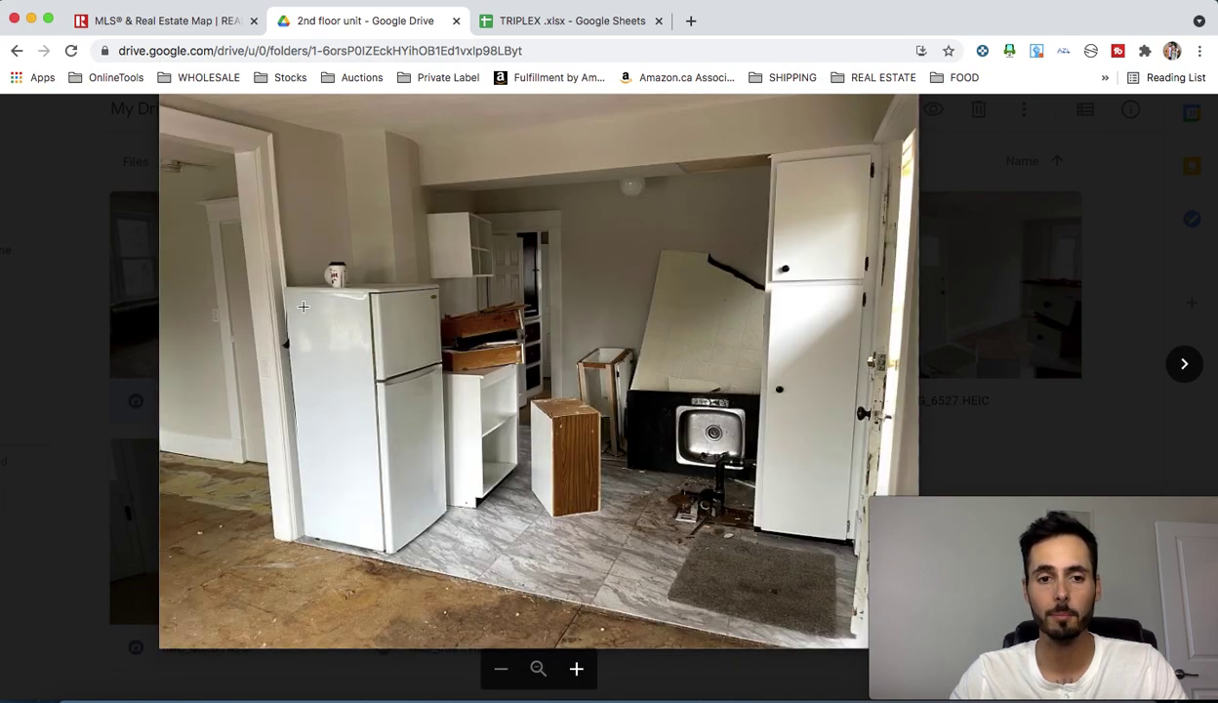
{"action": "key", "text": "Right"}
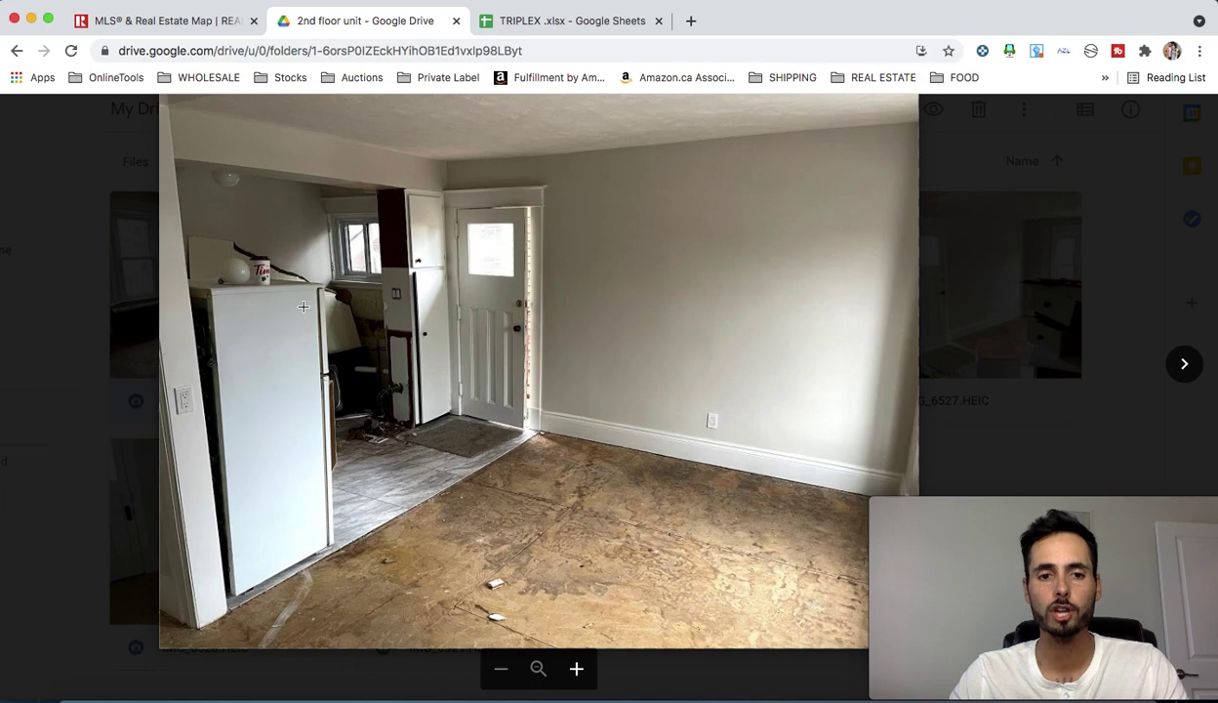
{"action": "key", "text": "Right"}
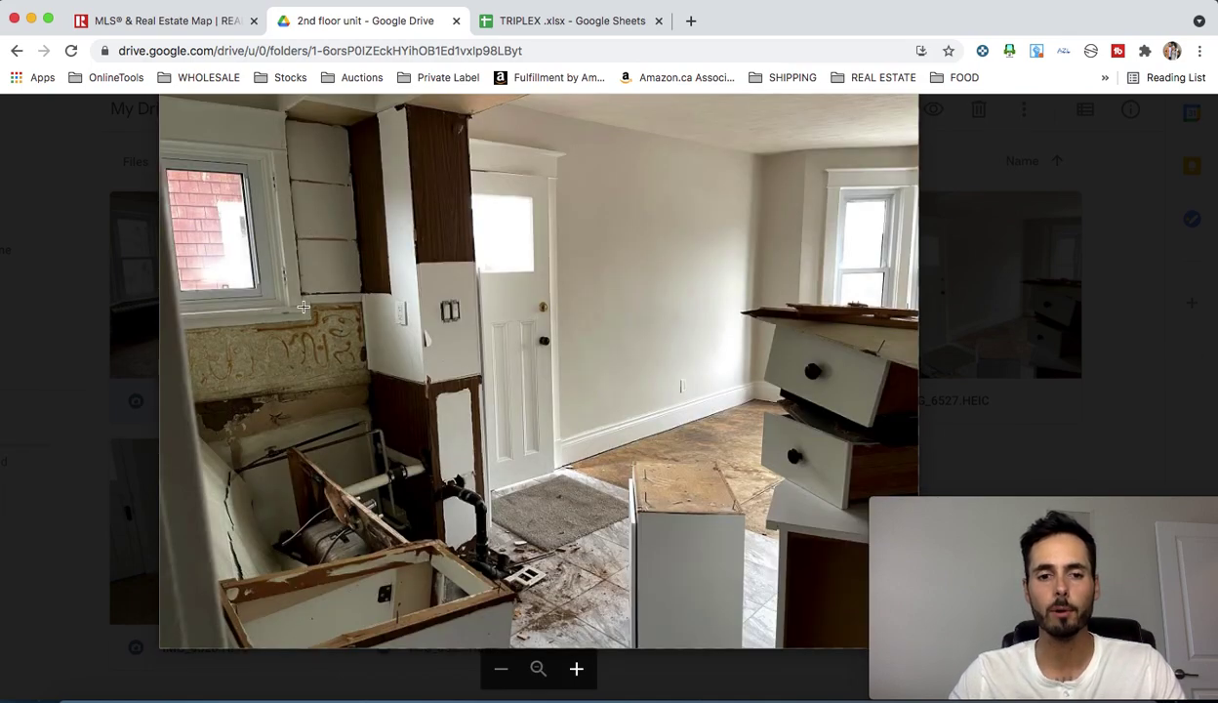
{"action": "key", "text": "Right"}
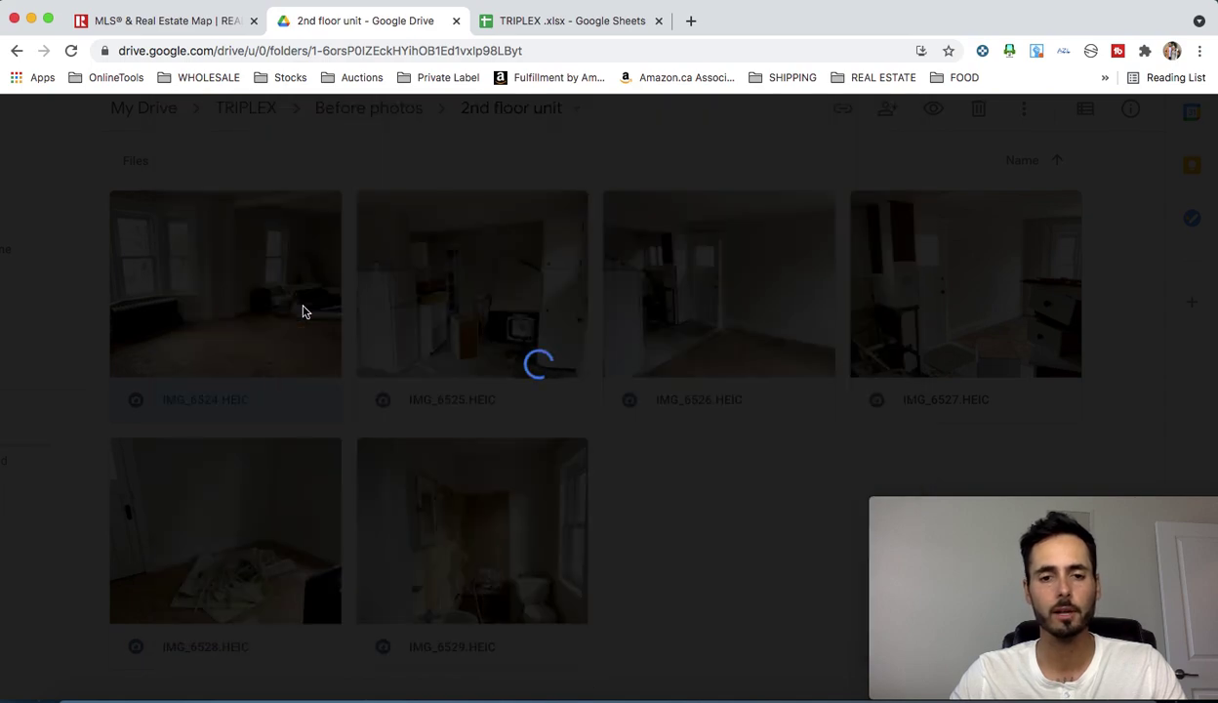
{"action": "key", "text": "Right"}
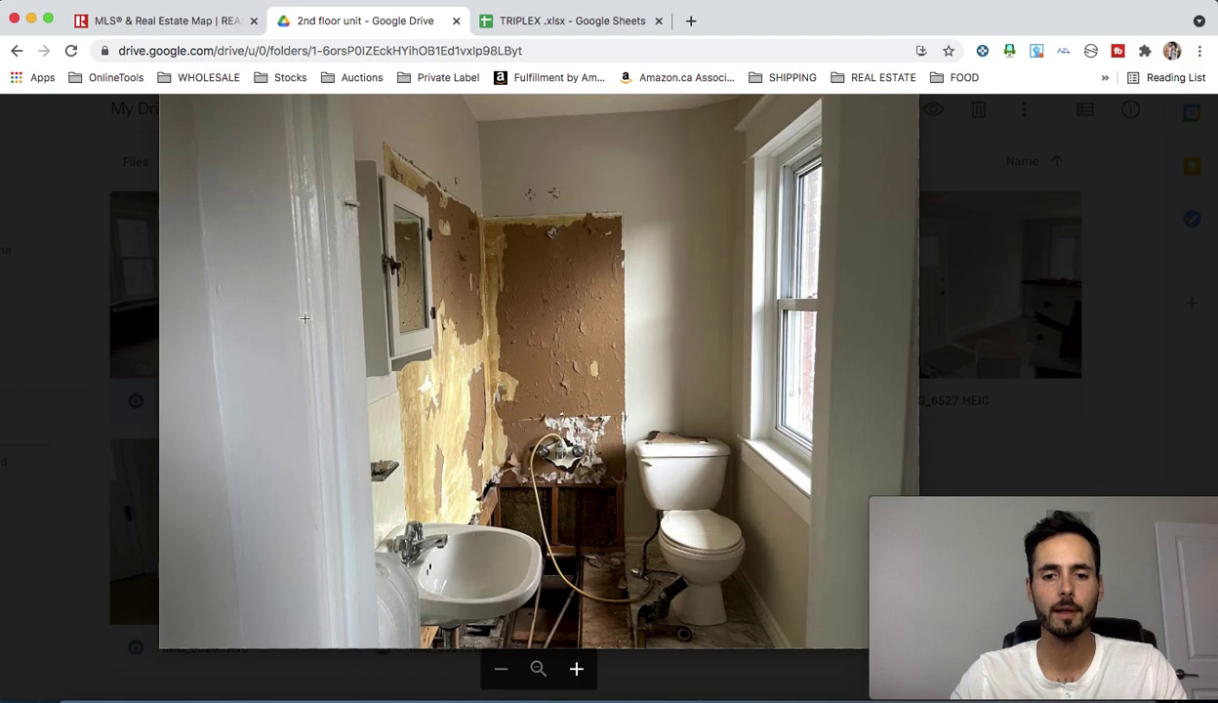
{"action": "scroll", "coordinate": [296, 230], "scroll_direction": "up", "scroll_amount": 3}
{"action": "scroll", "coordinate": [368, 214], "scroll_direction": "down", "scroll_amount": 3}
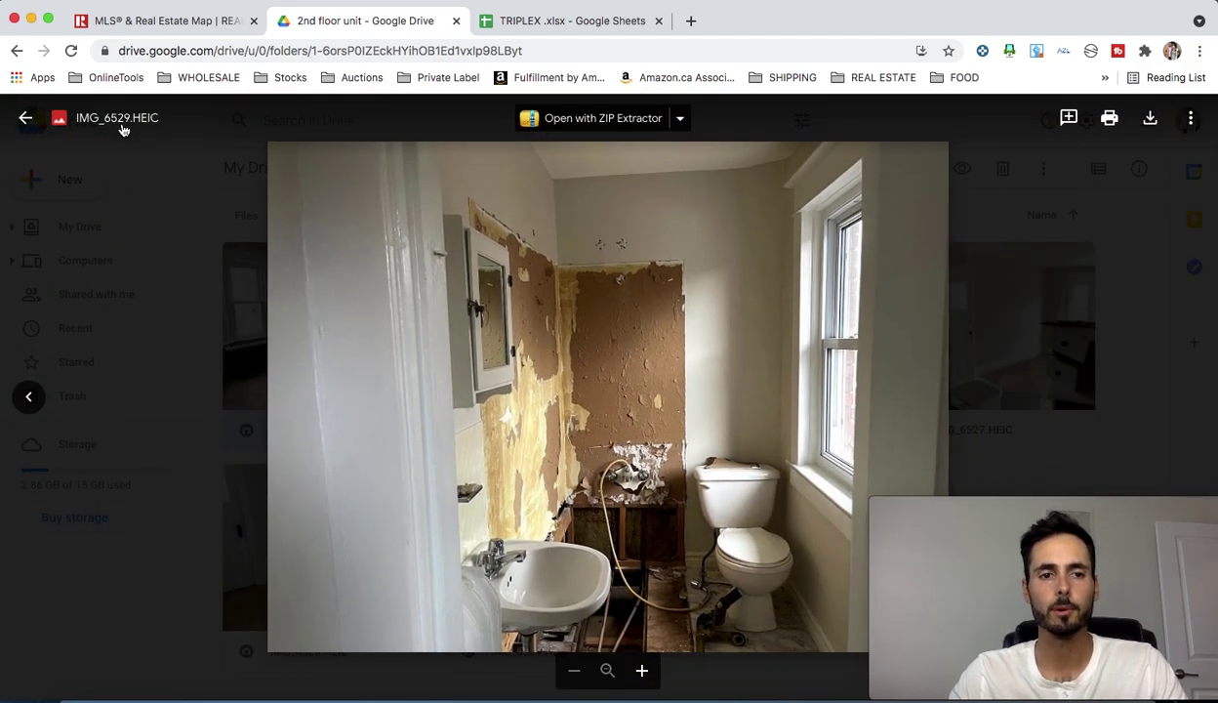
Leave the 2nd floor photo preview and open IMG_6953.HEIC from the Attic unit folder in Before photos.
{"action": "left_click", "coordinate": [115, 119]}
{"action": "left_click", "coordinate": [567, 449]}
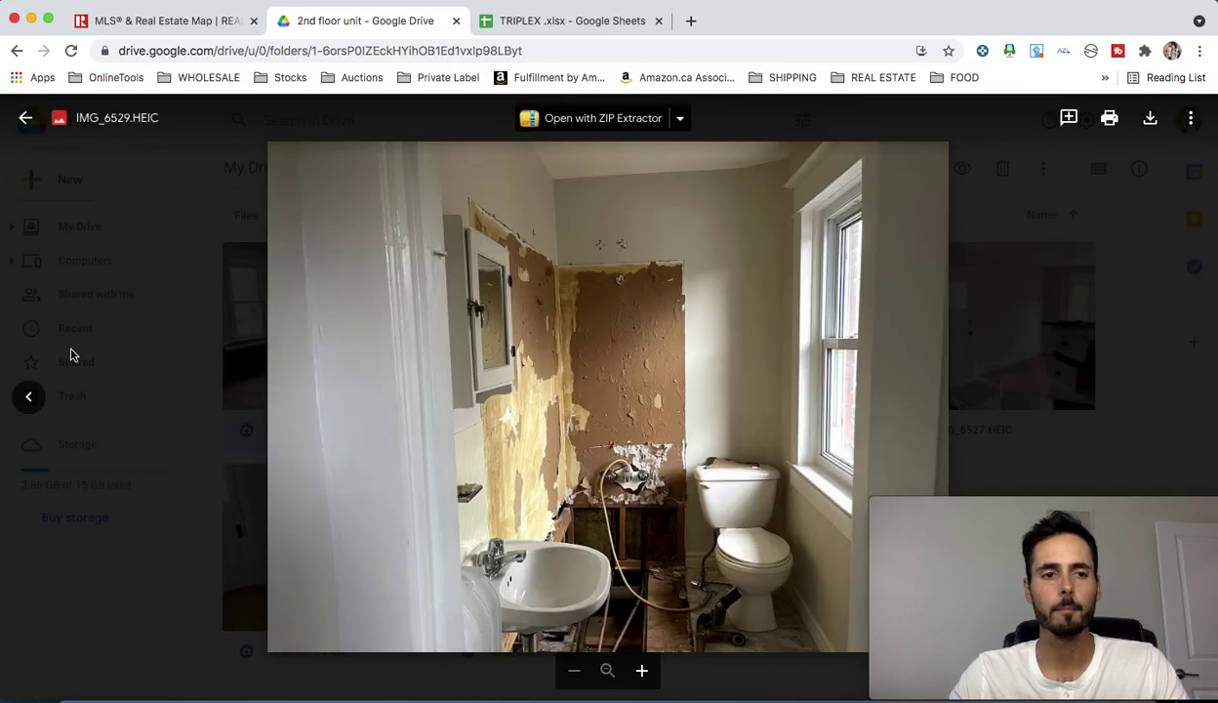
{"action": "left_click", "coordinate": [25, 118]}
{"action": "left_click", "coordinate": [475, 171]}
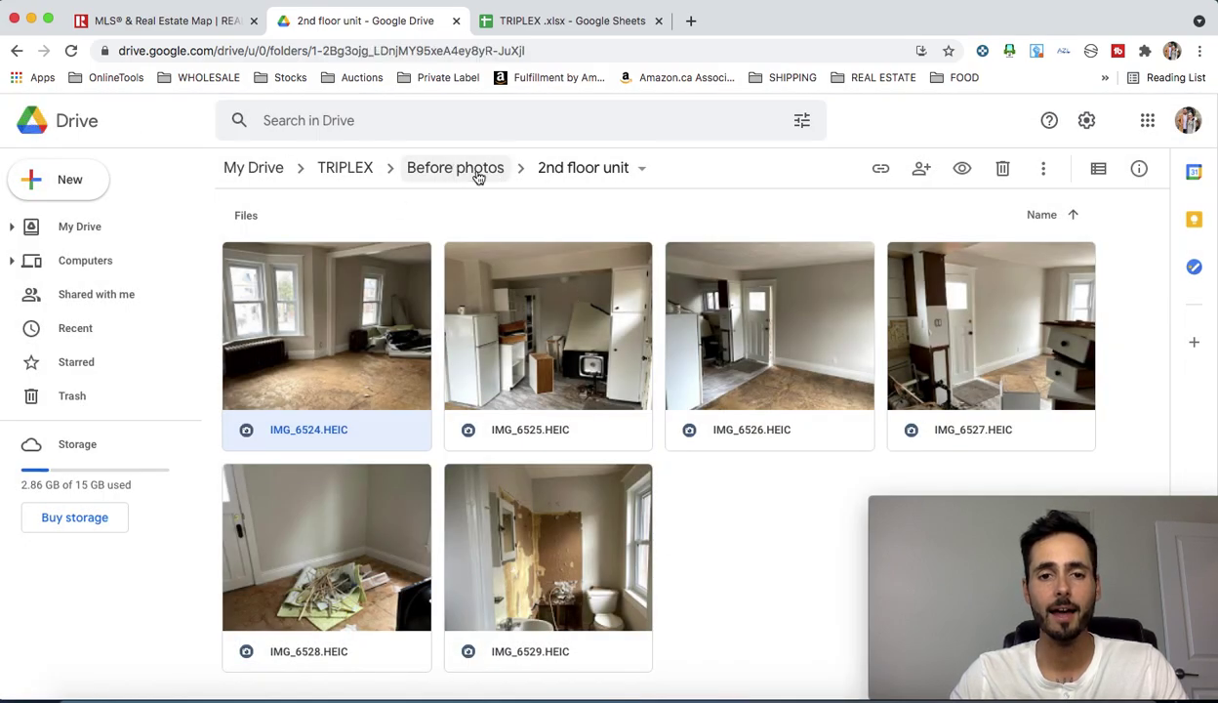
{"action": "double_click", "coordinate": [570, 260]}
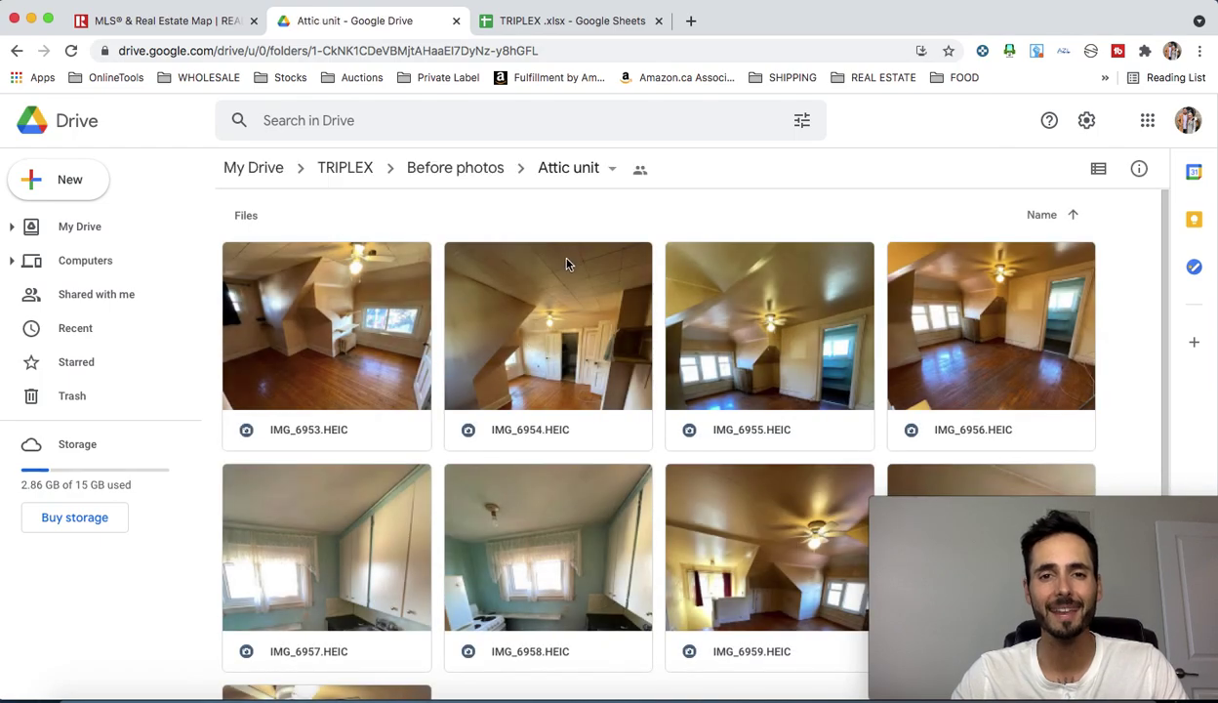
{"action": "double_click", "coordinate": [372, 323]}
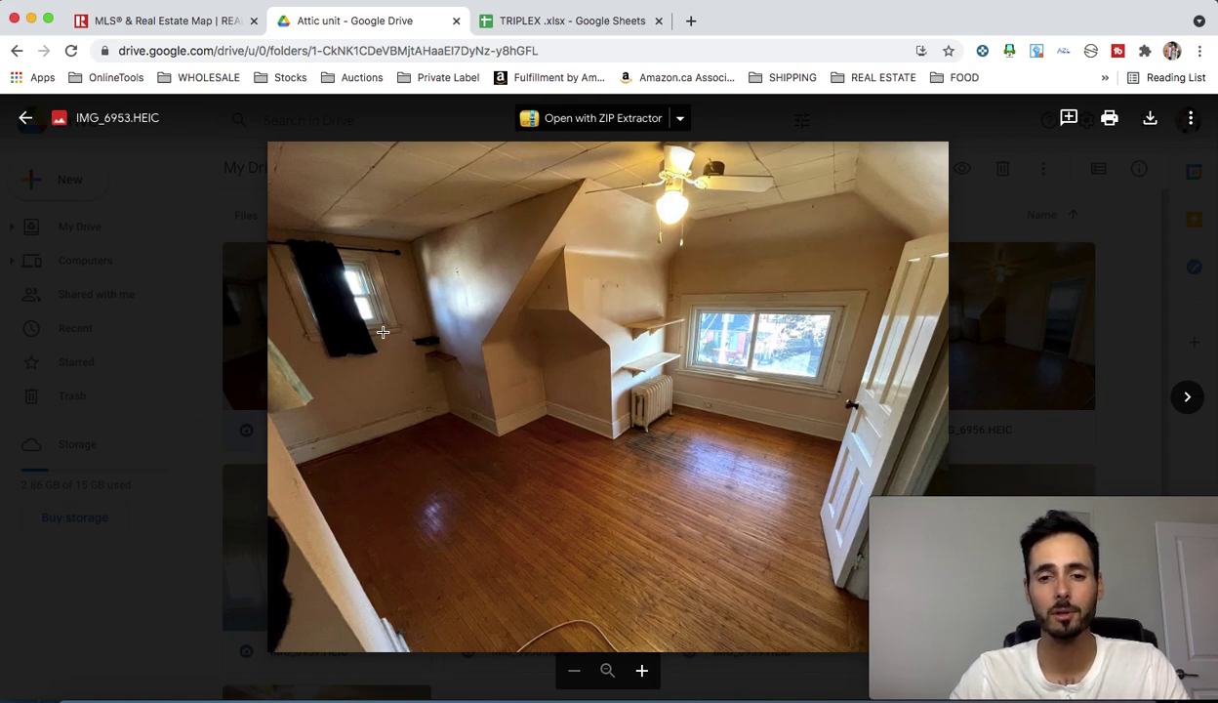
Look through the attic unit photos following IMG_6953.HEIC, covering the rooms and kitchen, up to the wall picture IMG_6960.HEIC.
{"action": "key", "text": "Right"}
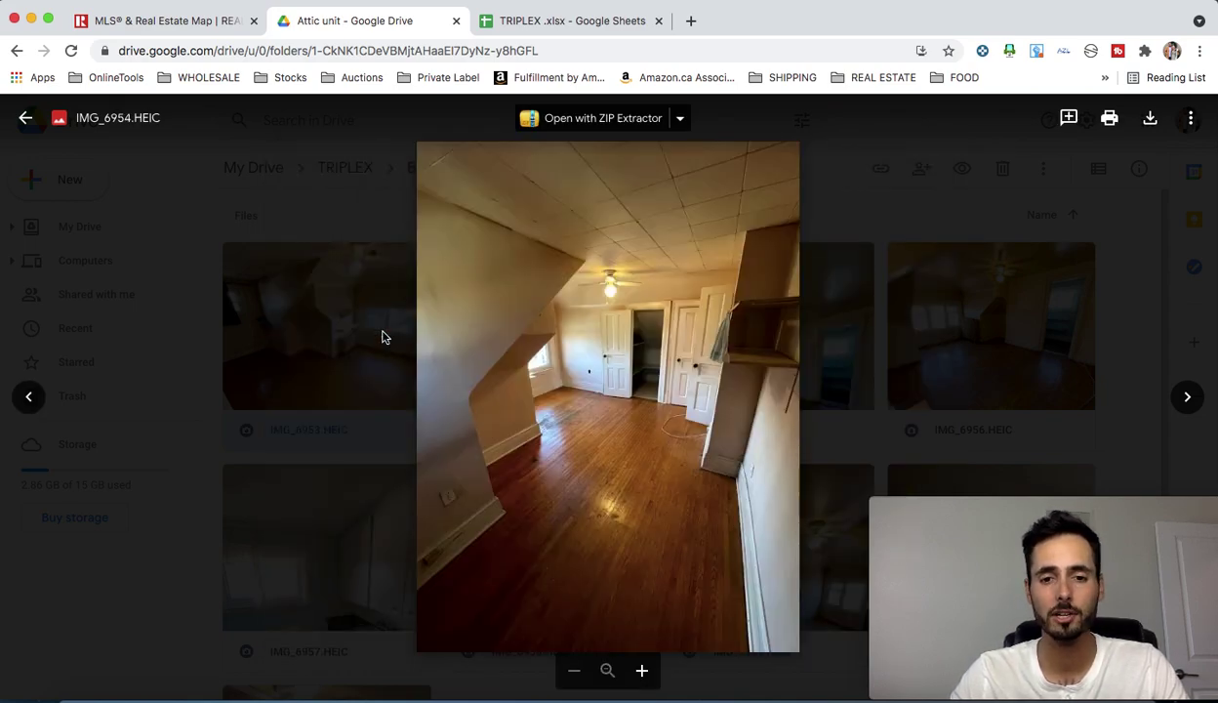
{"action": "key", "text": "Right"}
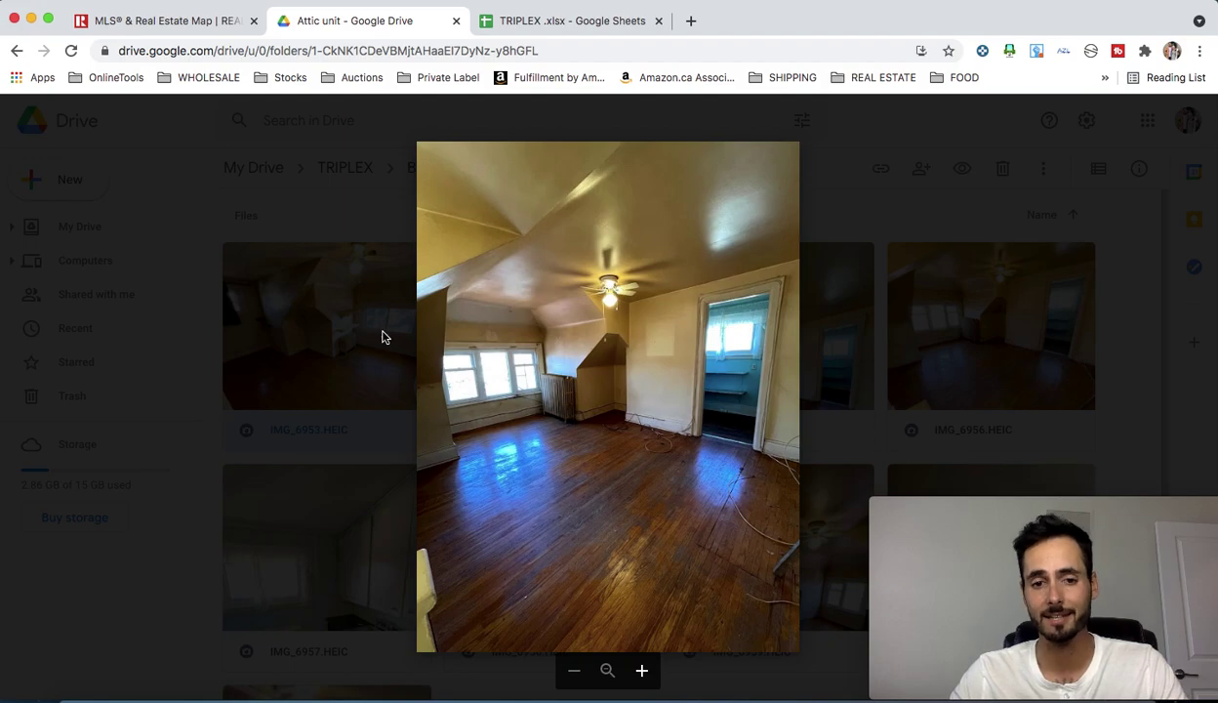
{"action": "key", "text": "Right"}
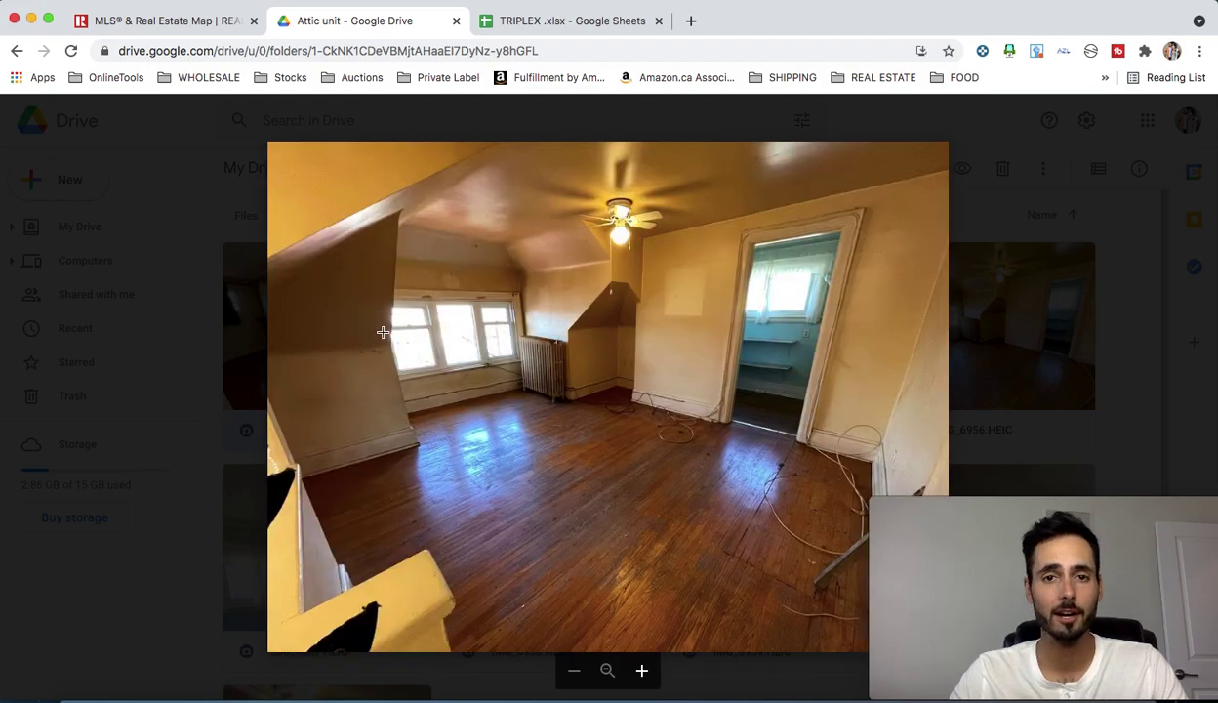
{"action": "key", "text": "Right"}
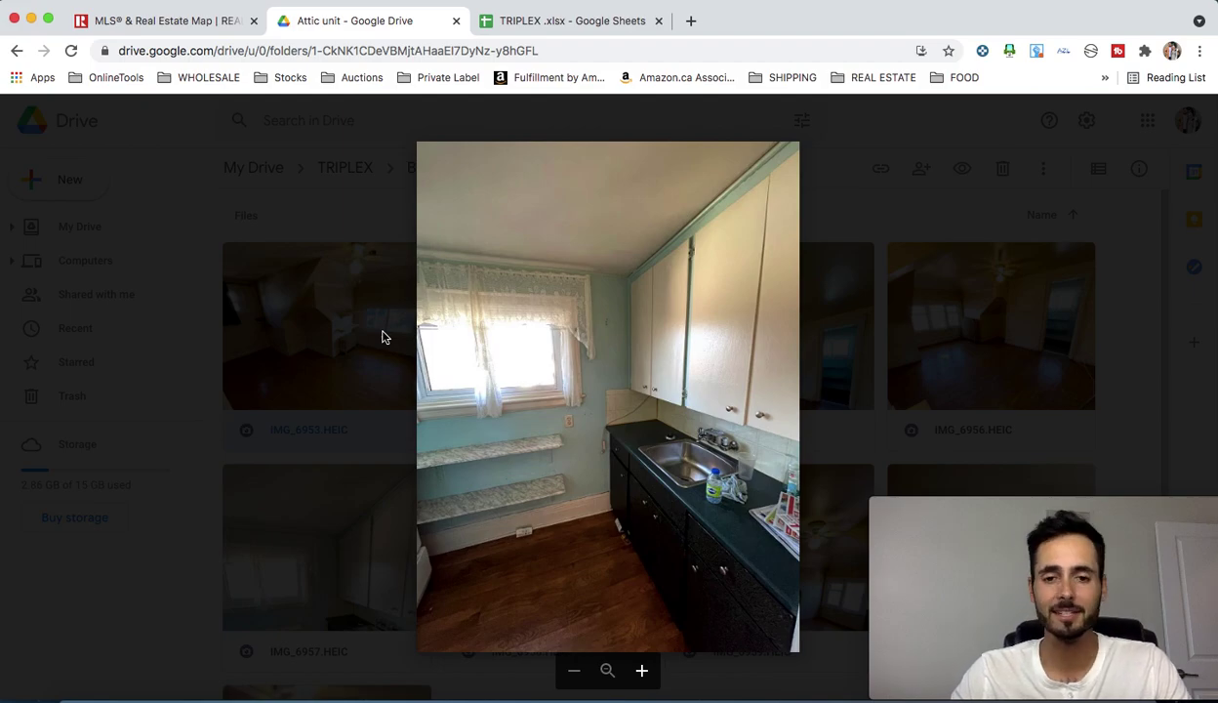
{"action": "key", "text": "Right"}
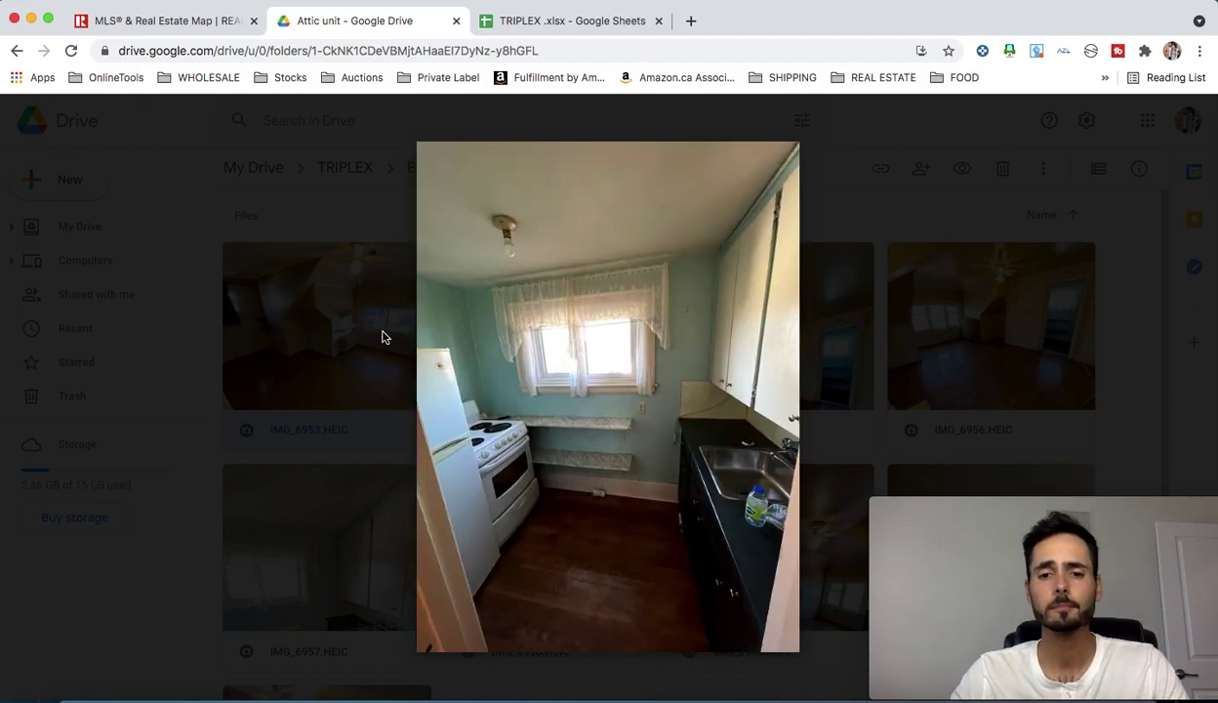
{"action": "key", "text": "Right"}
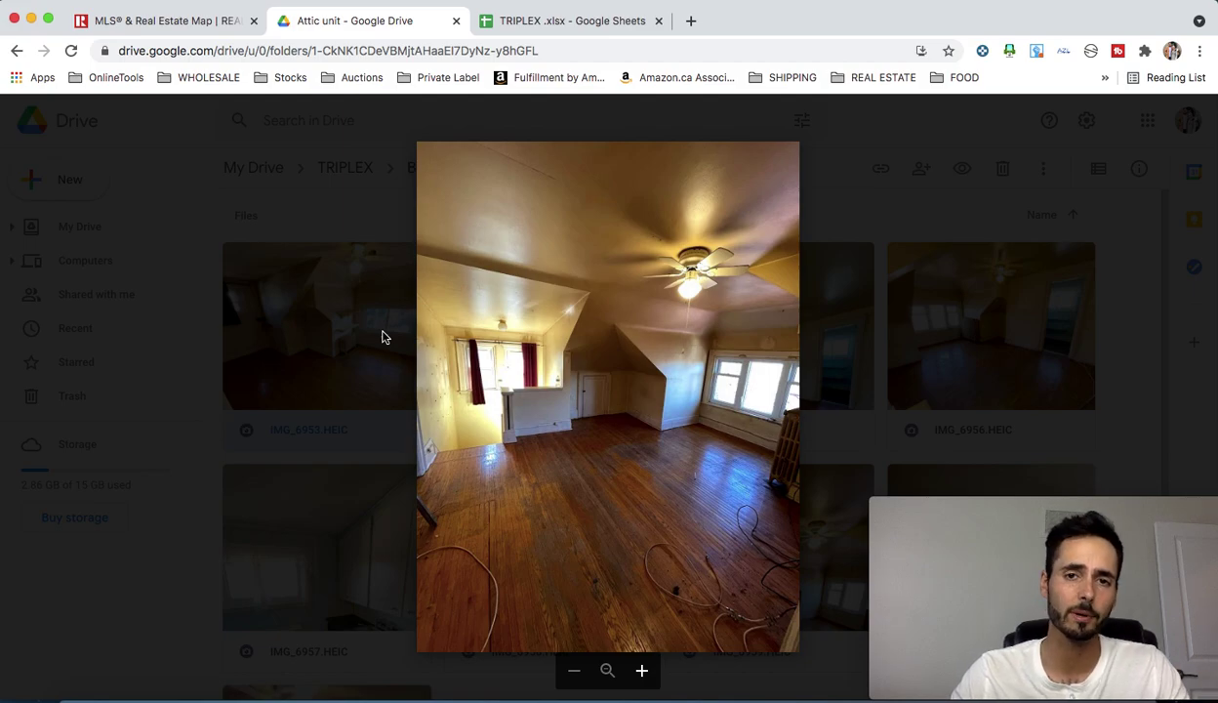
{"action": "key", "text": "Right"}
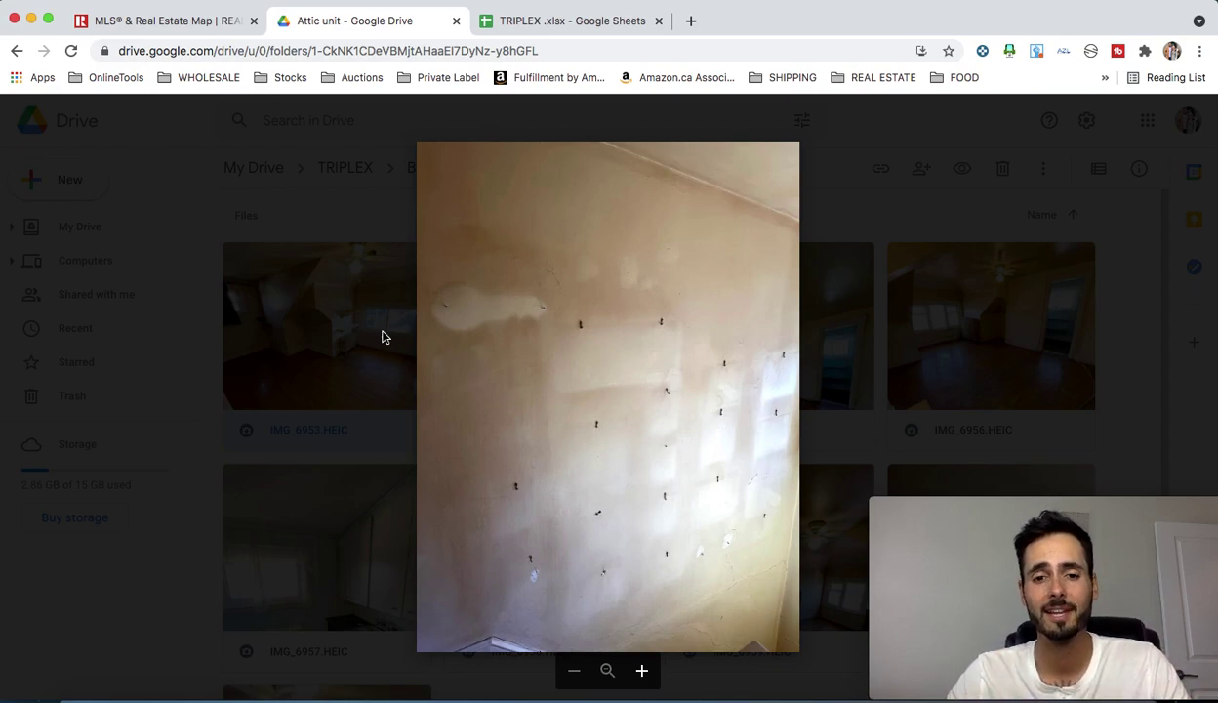
Examine the holes in the attic wall up close in IMG_6960.HEIC and return to the Attic unit folder.
{"action": "mouse_move", "coordinate": [536, 237]}
{"action": "left_click", "coordinate": [596, 366]}
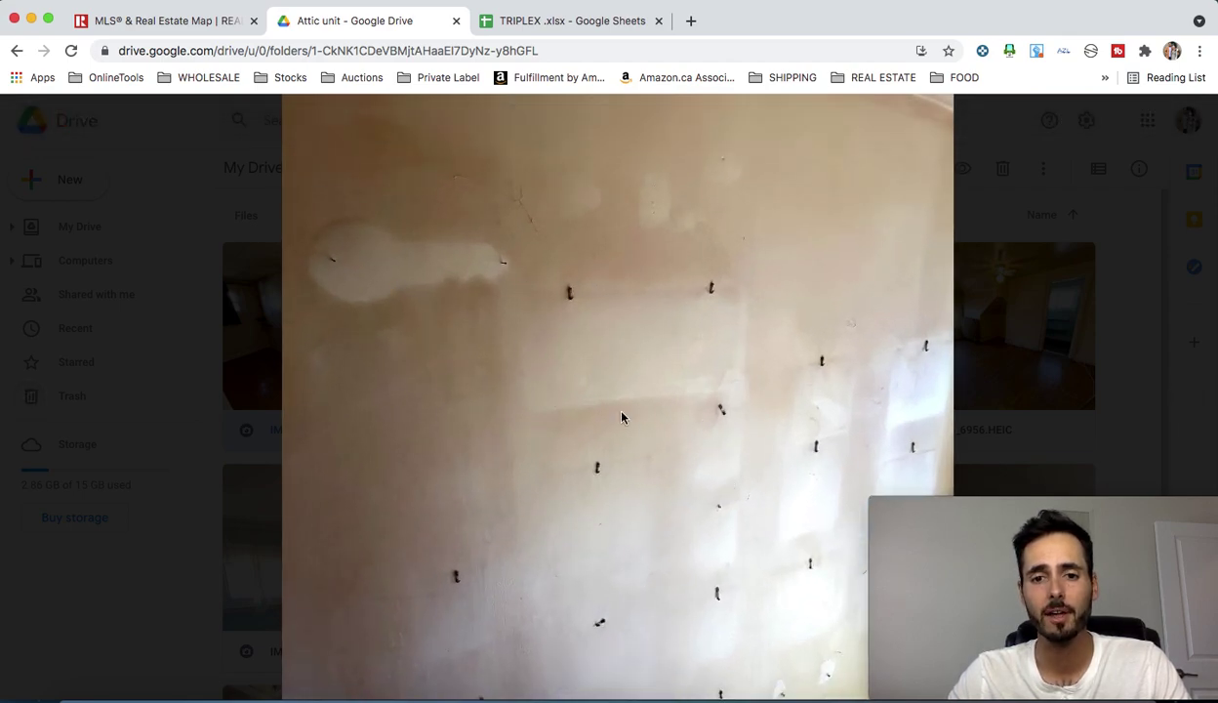
{"action": "mouse_move", "coordinate": [591, 324]}
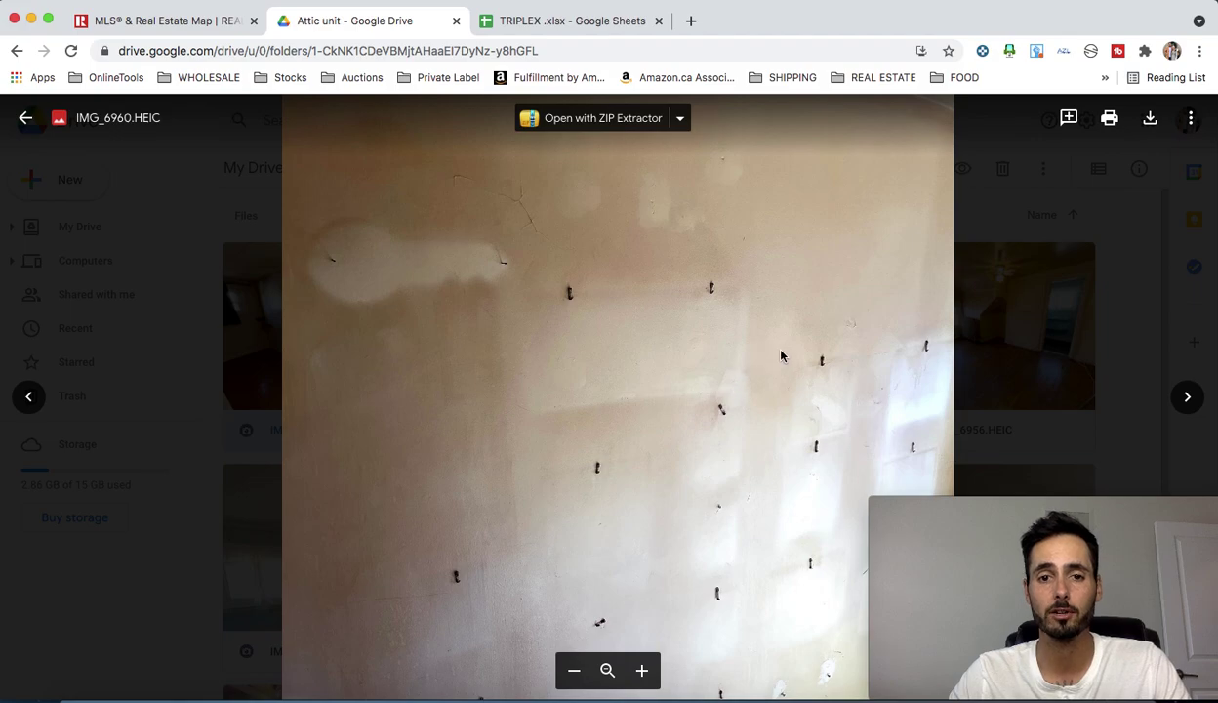
{"action": "left_click", "coordinate": [1029, 320]}
{"action": "scroll", "coordinate": [802, 477], "scroll_direction": "down", "scroll_amount": 3}
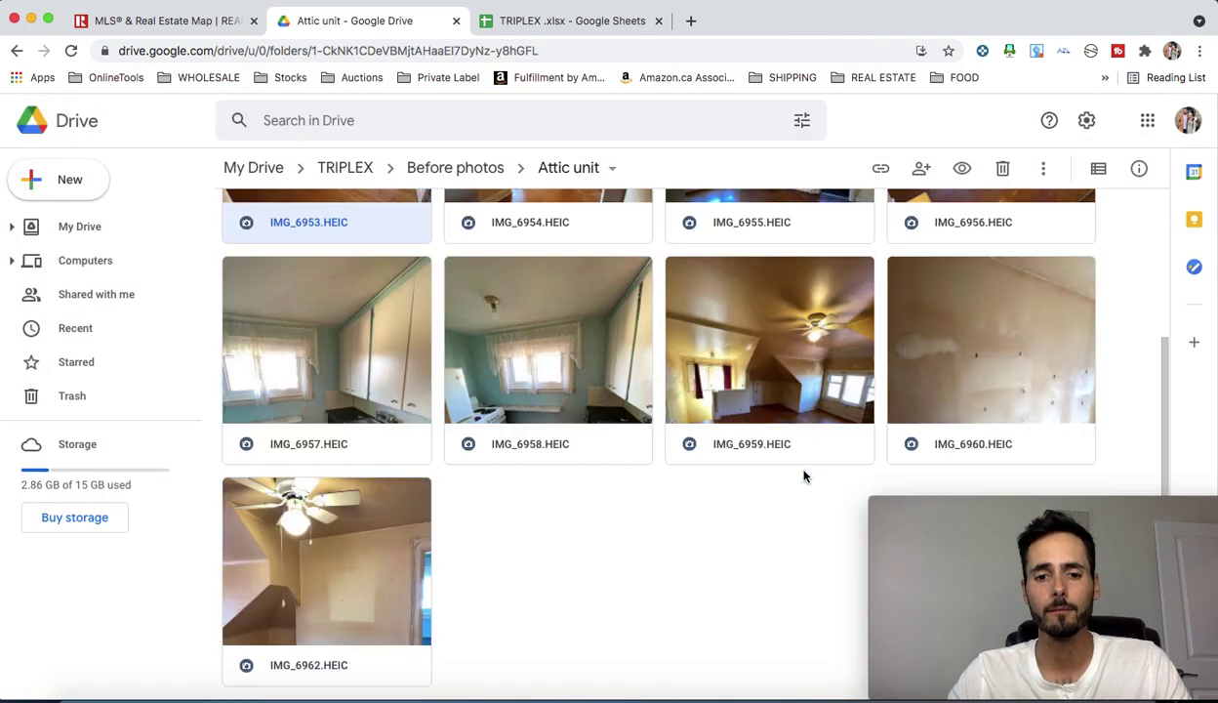
{"action": "scroll", "coordinate": [803, 477], "scroll_direction": "up", "scroll_amount": 3}
Open IMG_8445.HEIC from the Basement #4 folder in the TRIPLEX After Photos.
{"action": "left_click", "coordinate": [346, 168]}
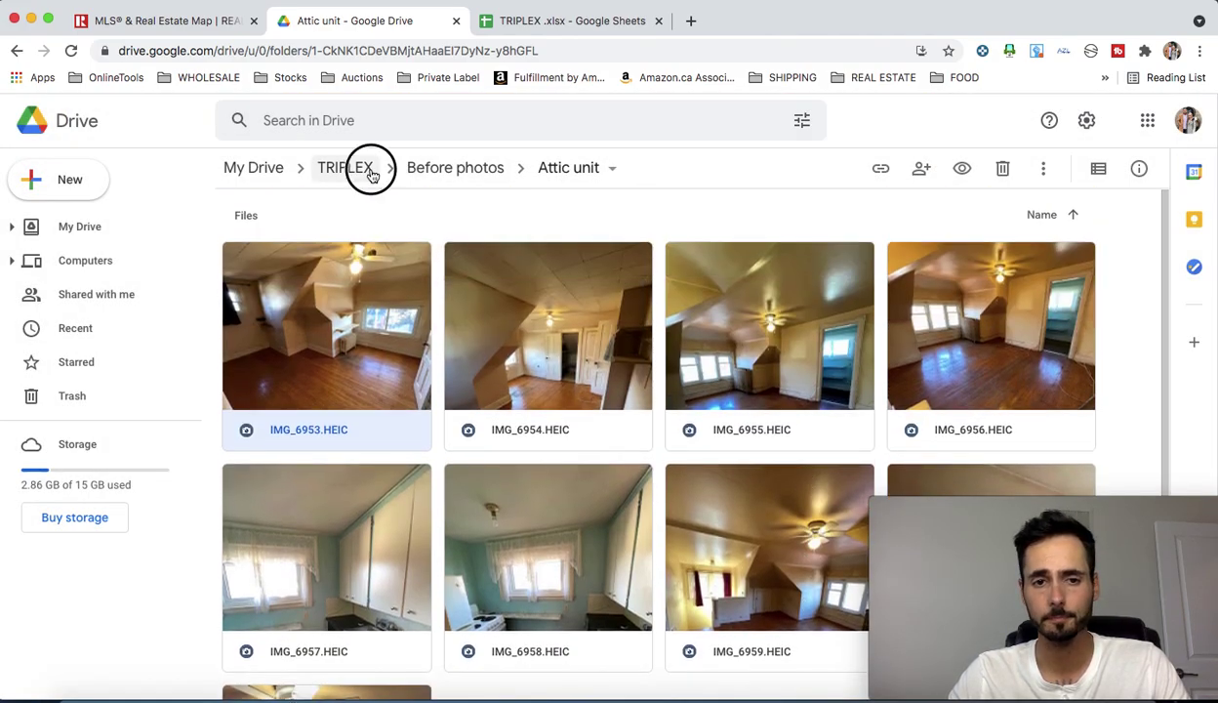
{"action": "double_click", "coordinate": [365, 264]}
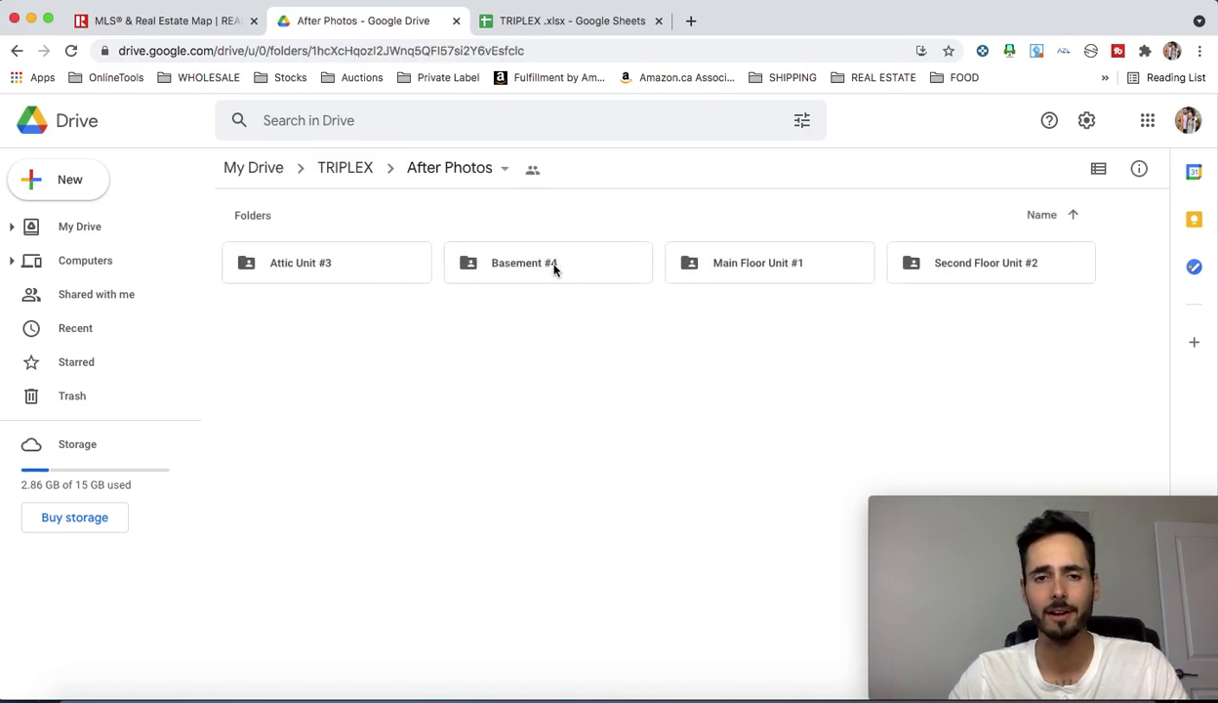
{"action": "double_click", "coordinate": [553, 267]}
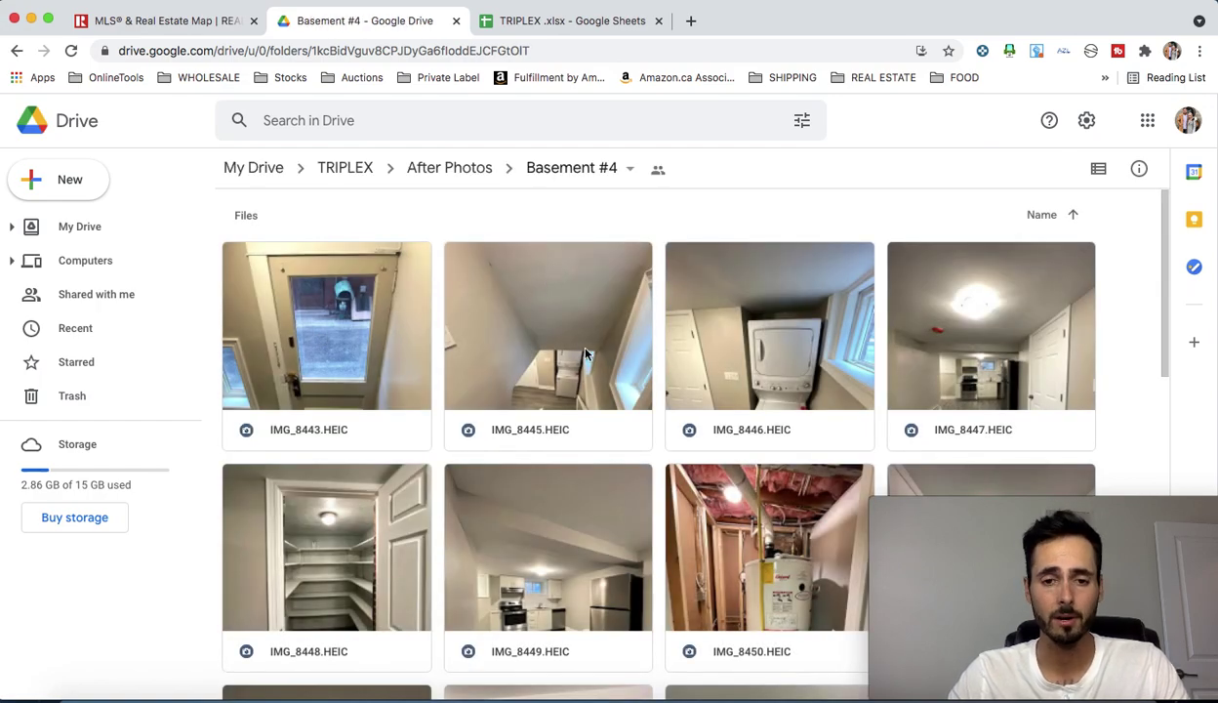
{"action": "double_click", "coordinate": [570, 338]}
Look through the renovated basement photos from the laundry, kitchen and water heater to the appliance label IMG_8456.HEIC, and close the preview.
{"action": "key", "text": "Right"}
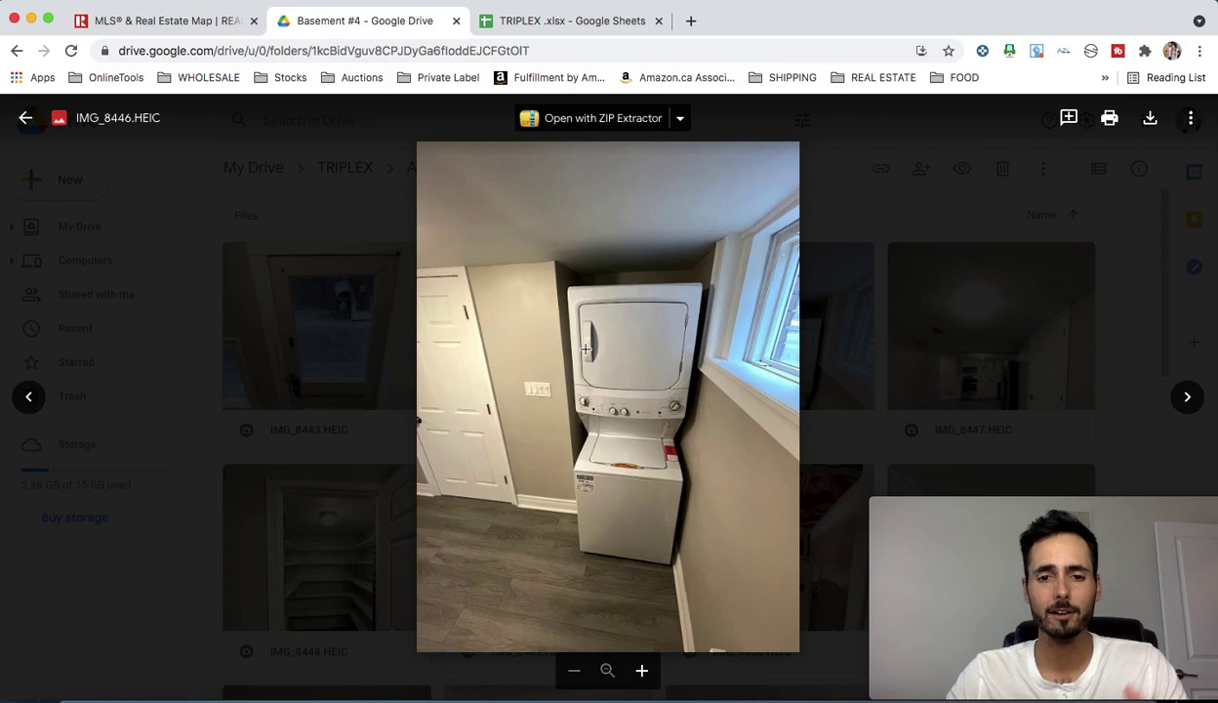
{"action": "key", "text": "Right"}
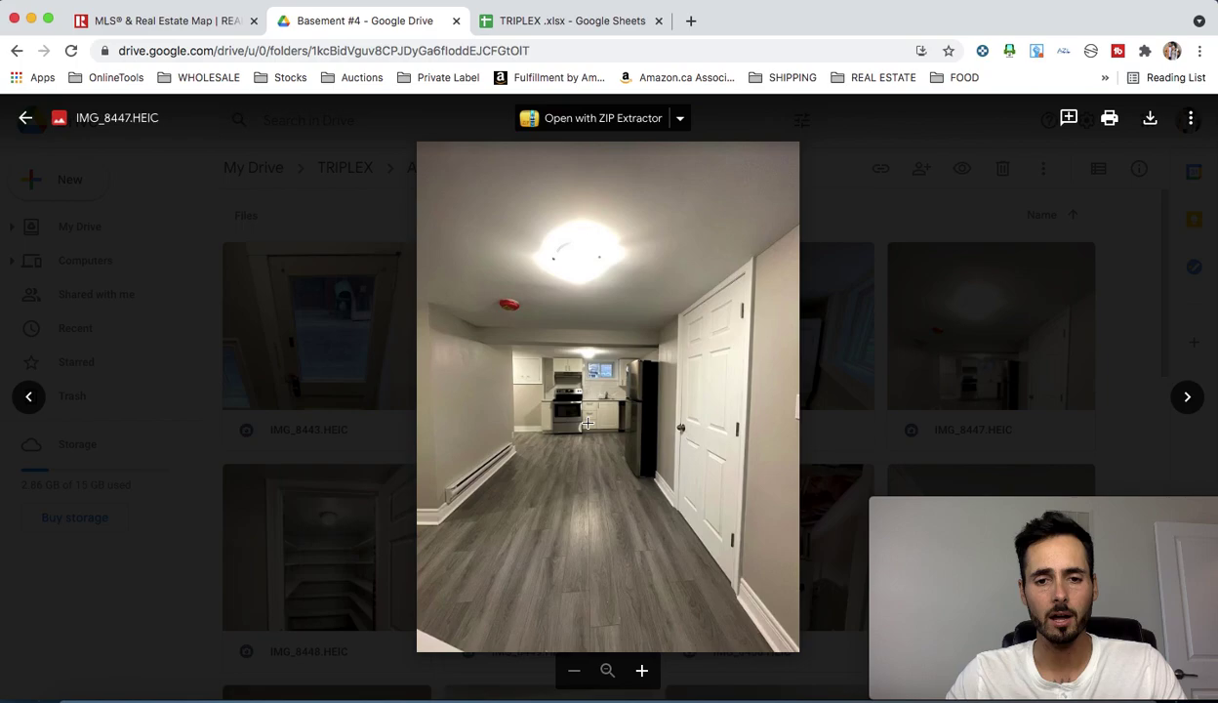
{"action": "key", "text": "Escape"}
{"action": "key", "text": "Right"}
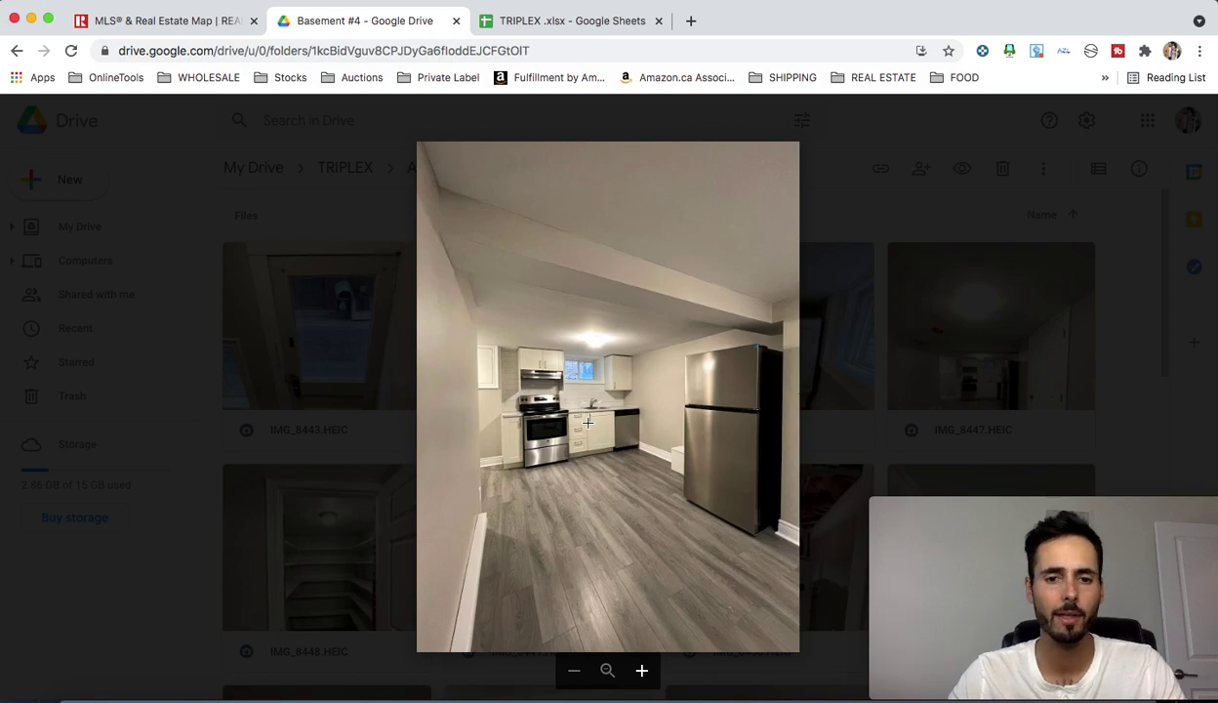
{"action": "key", "text": "Right"}
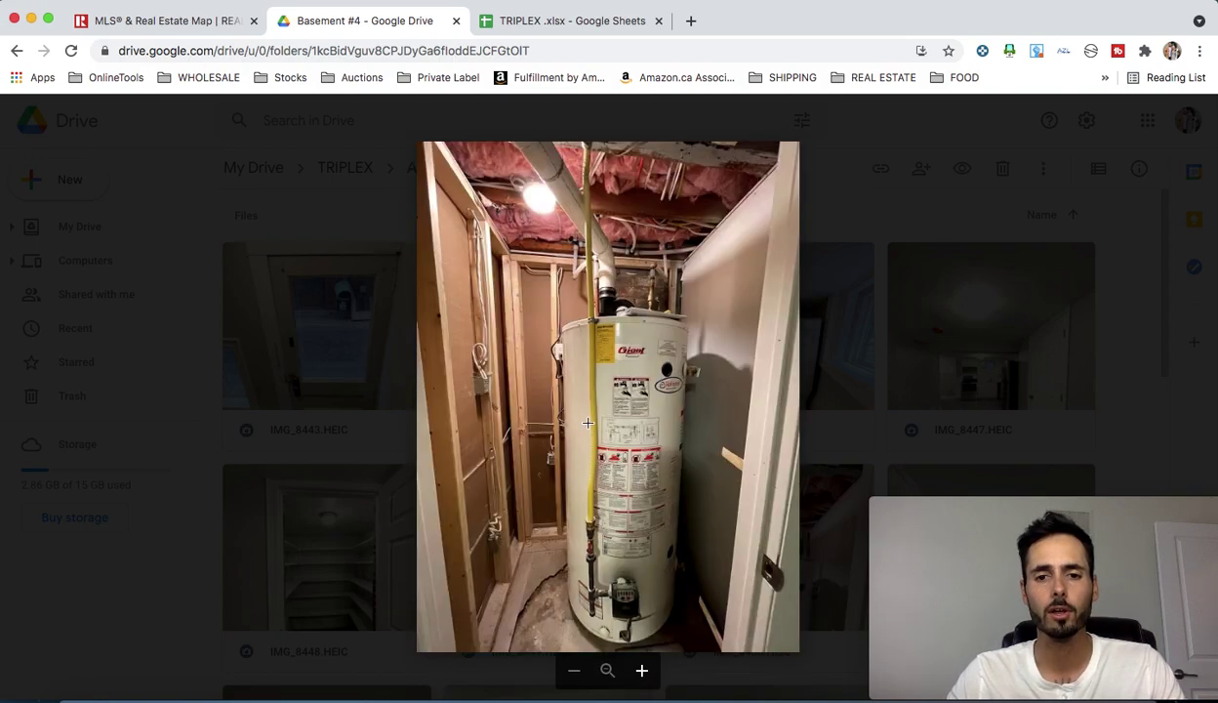
{"action": "key", "text": "Right"}
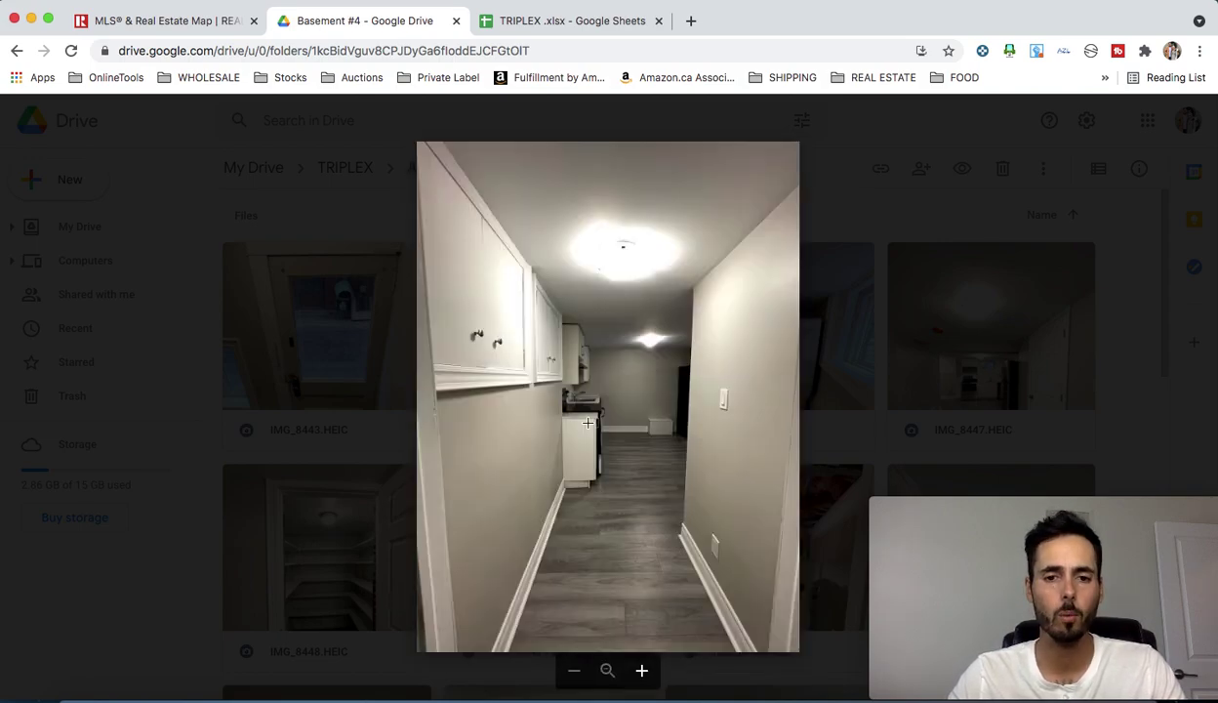
{"action": "key", "text": "Right"}
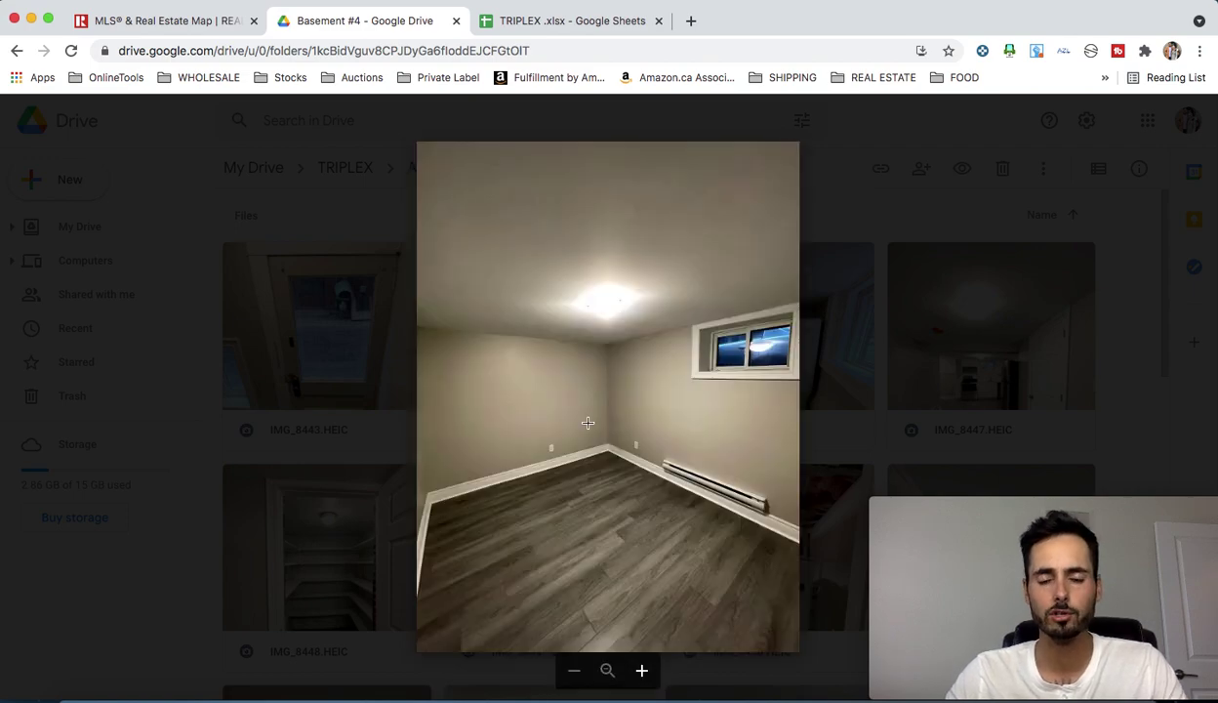
{"action": "key", "text": "Right"}
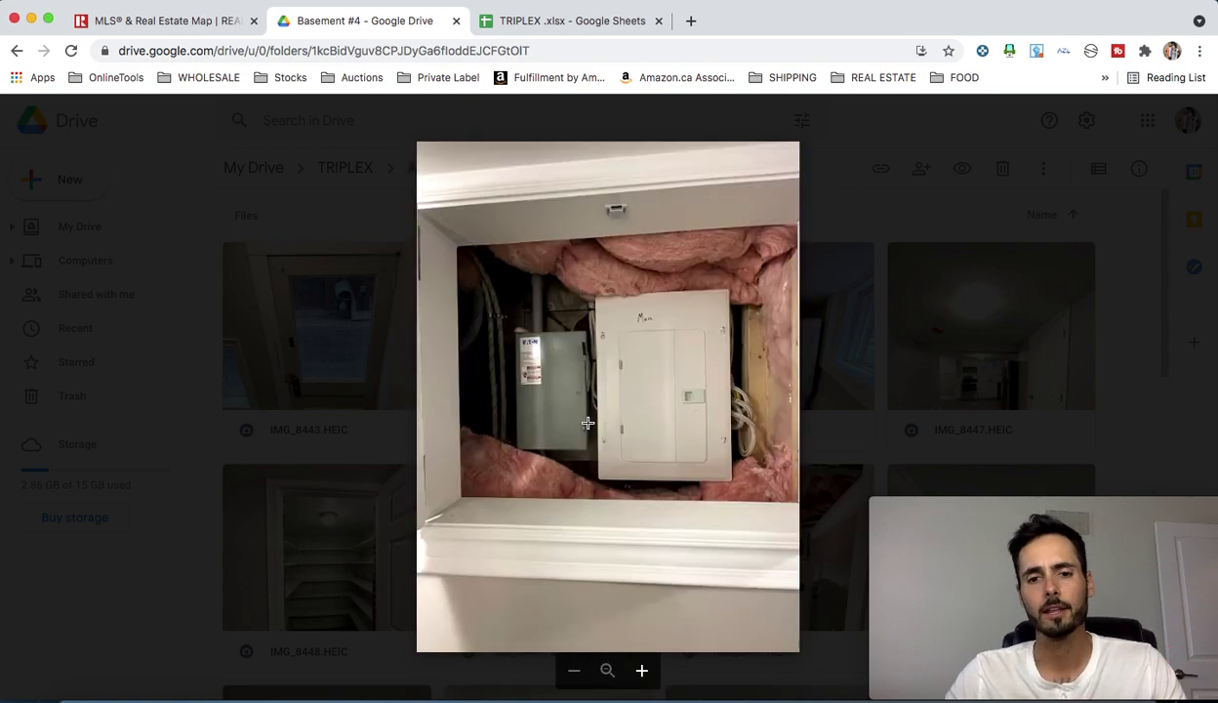
{"action": "key", "text": "Right"}
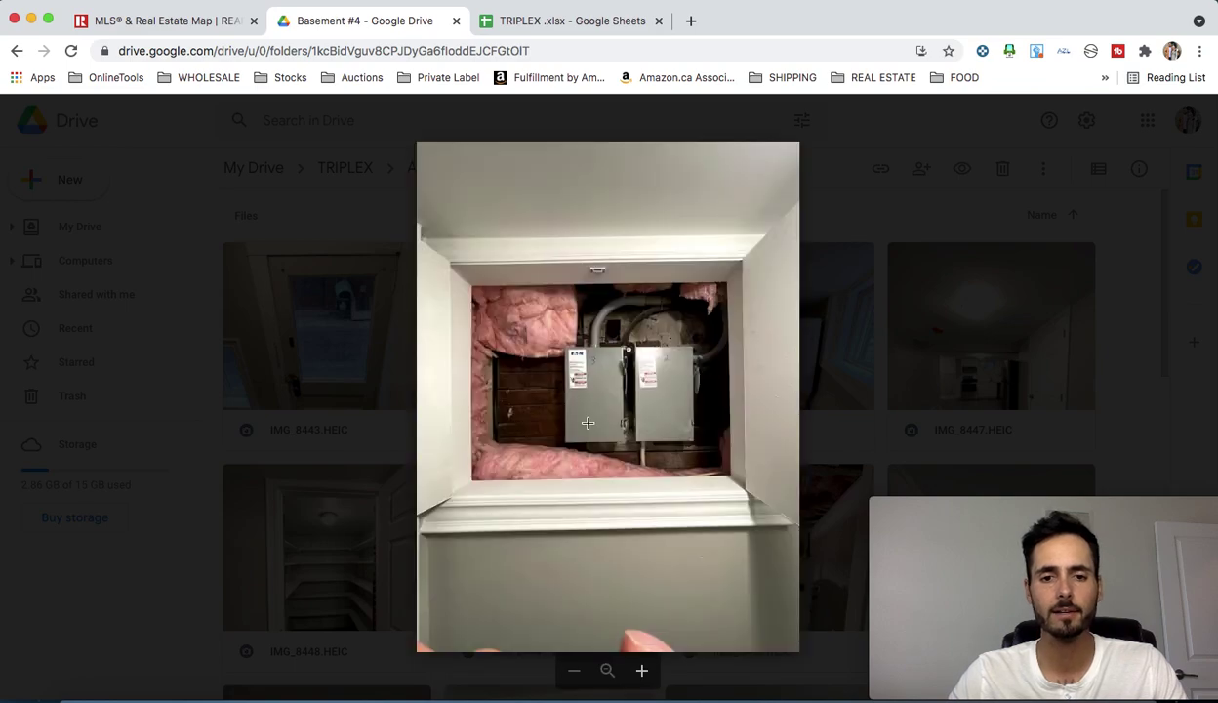
{"action": "key", "text": "Right"}
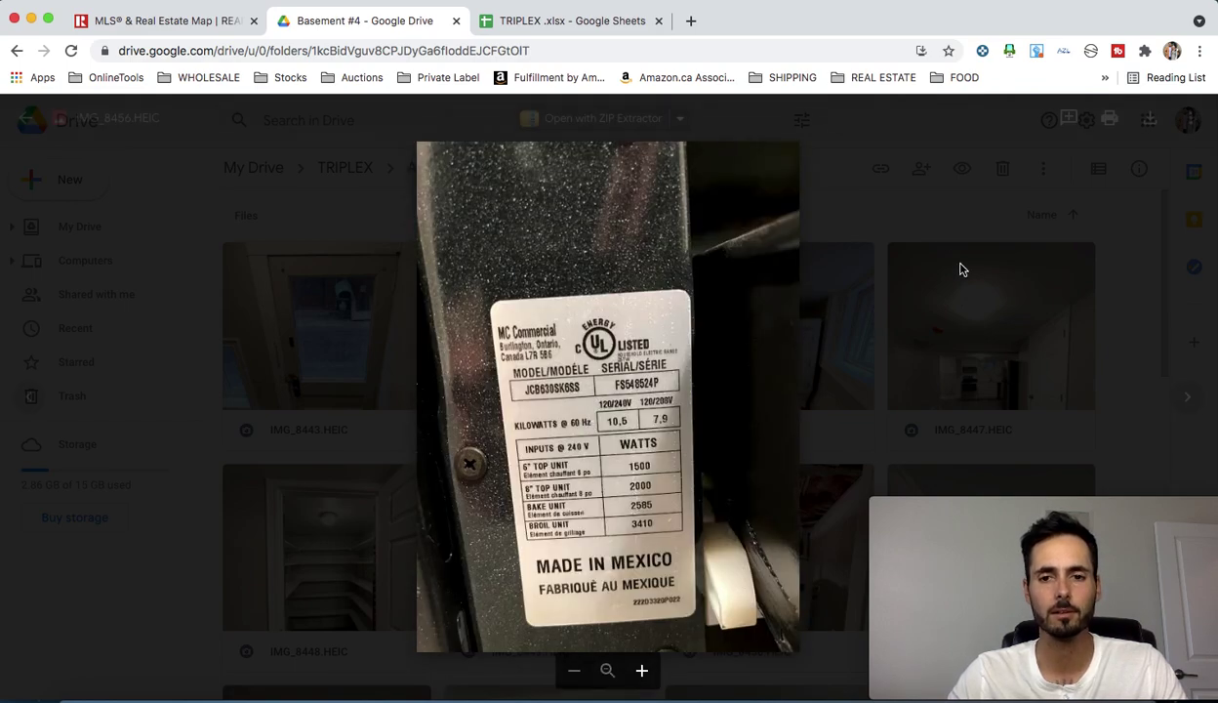
{"action": "key", "text": "Escape"}
Open IMG_8421.HEIC from the Main Floor Unit #1 folder in After Photos.
{"action": "left_click", "coordinate": [451, 168]}
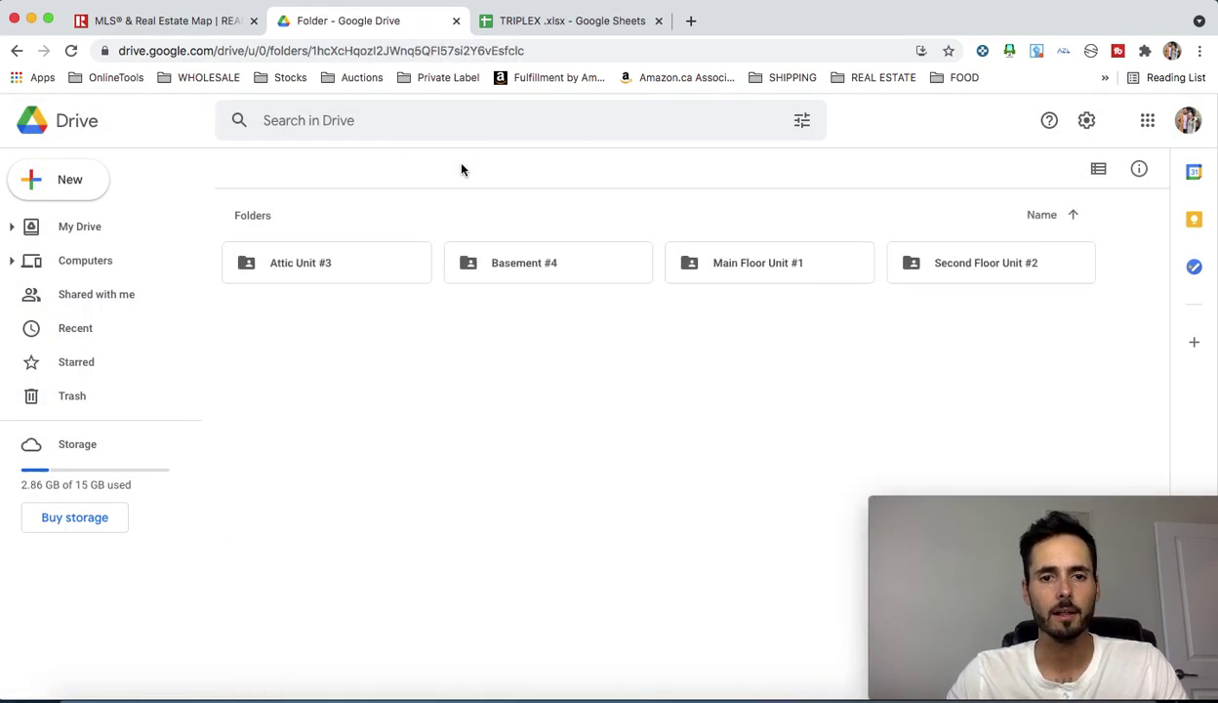
{"action": "double_click", "coordinate": [793, 267]}
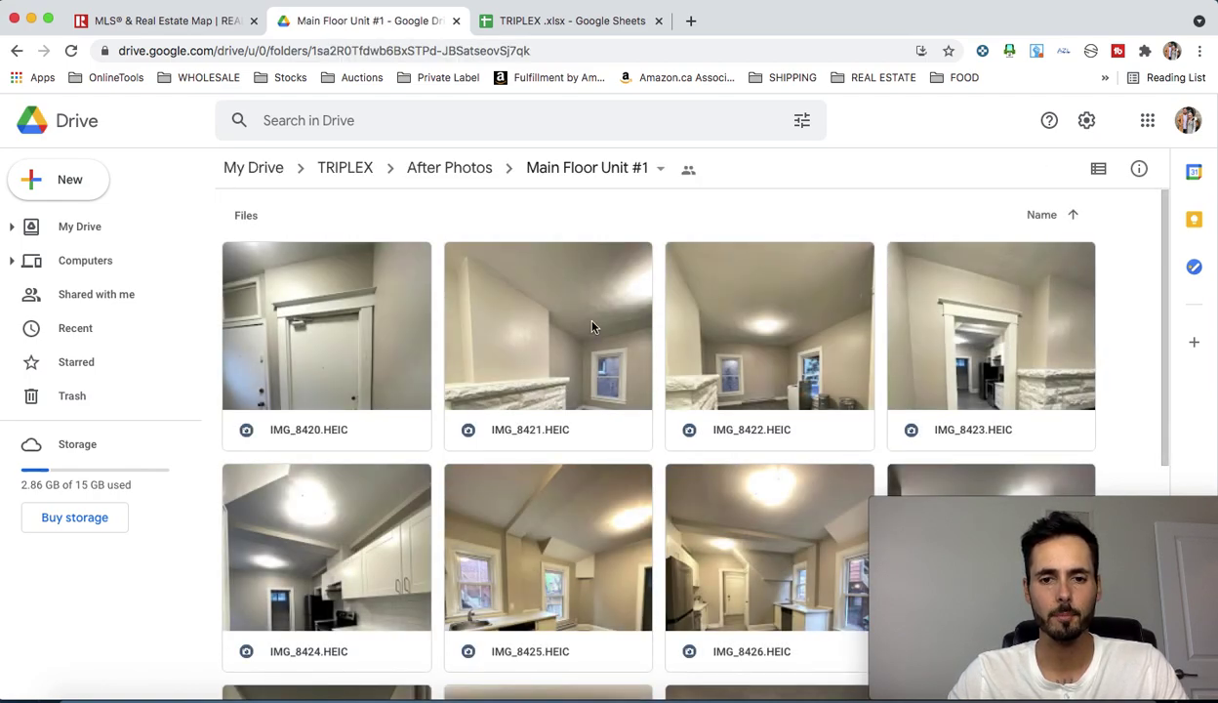
{"action": "double_click", "coordinate": [592, 326]}
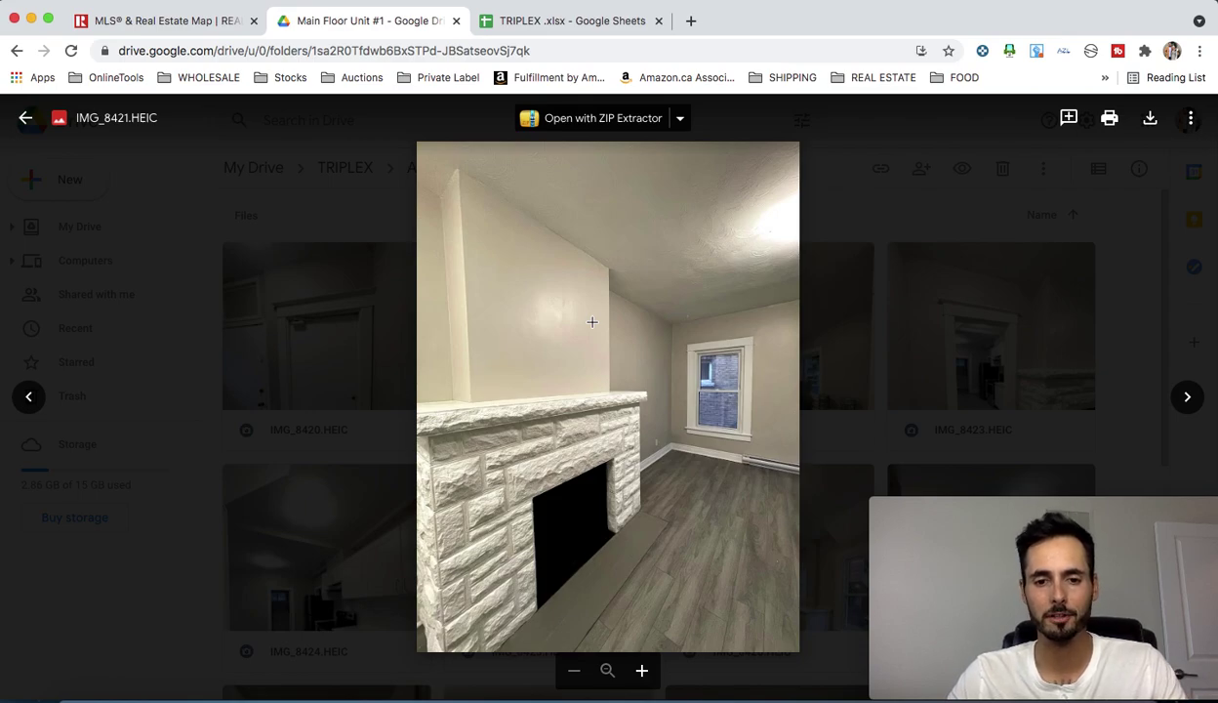
Look through the main floor after photos following IMG_8421.HEIC, covering the living room, kitchen and bathroom, and close the preview.
{"action": "key", "text": "Right"}
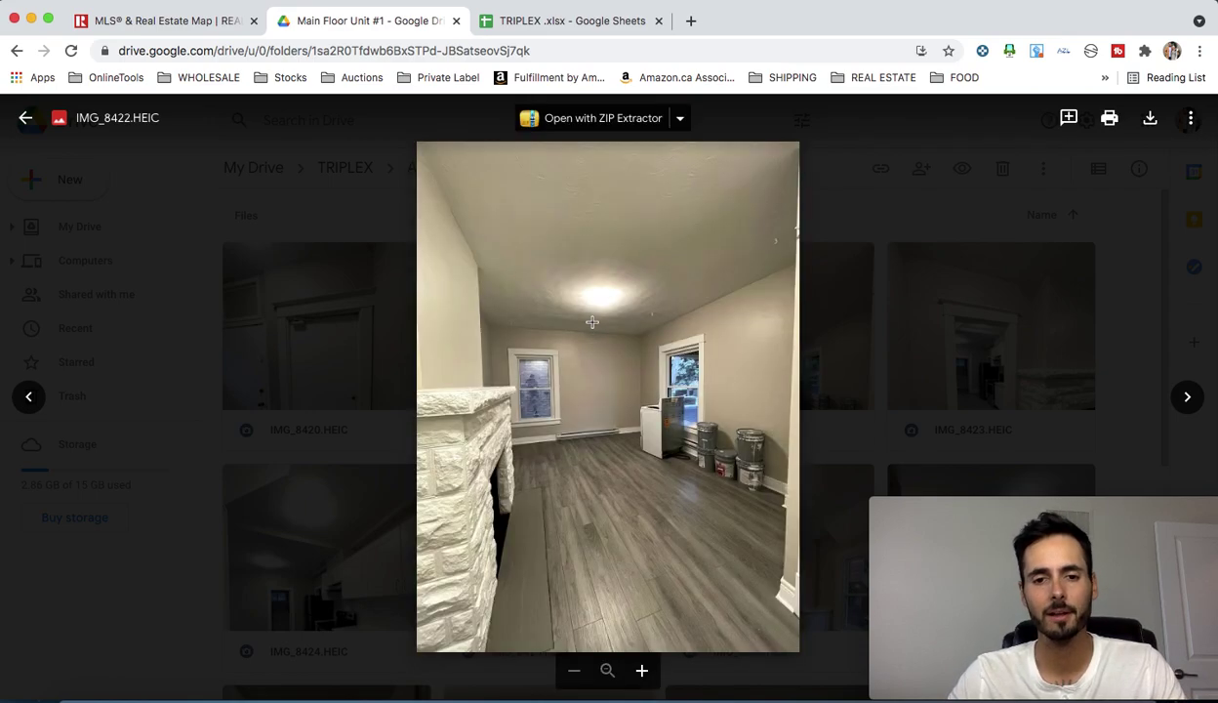
{"action": "key", "text": "Right"}
{"action": "key", "text": "Right"}
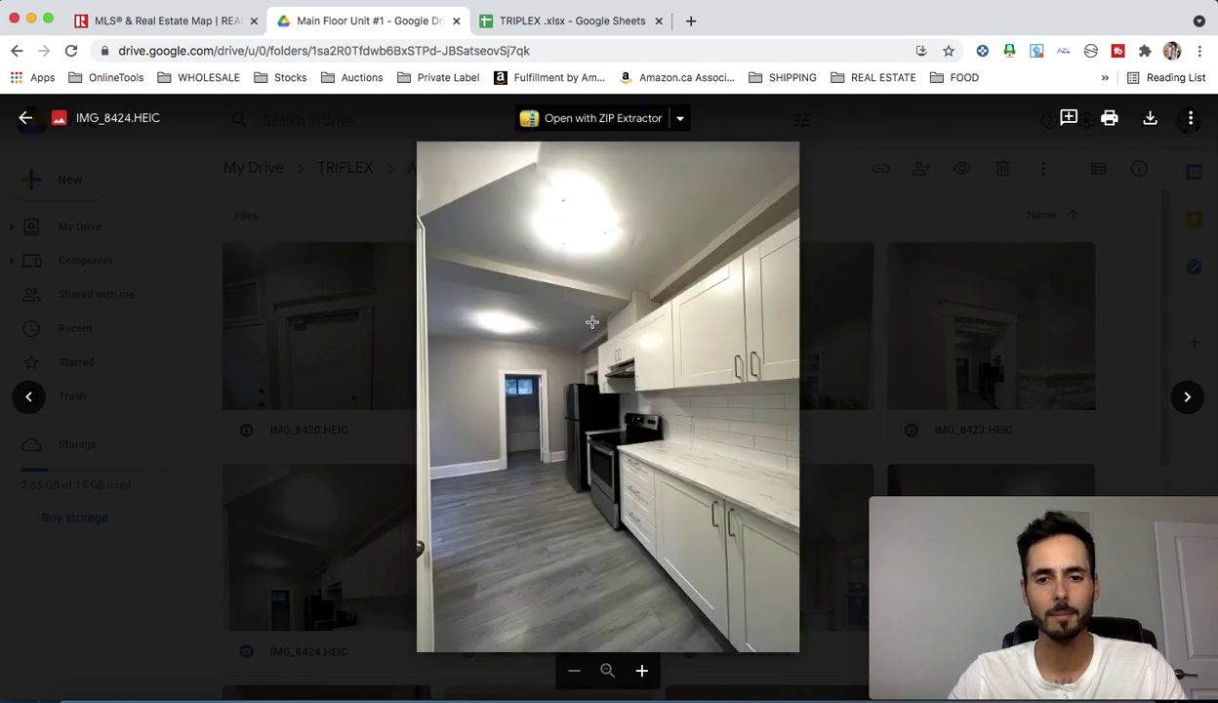
{"action": "key", "text": "Right"}
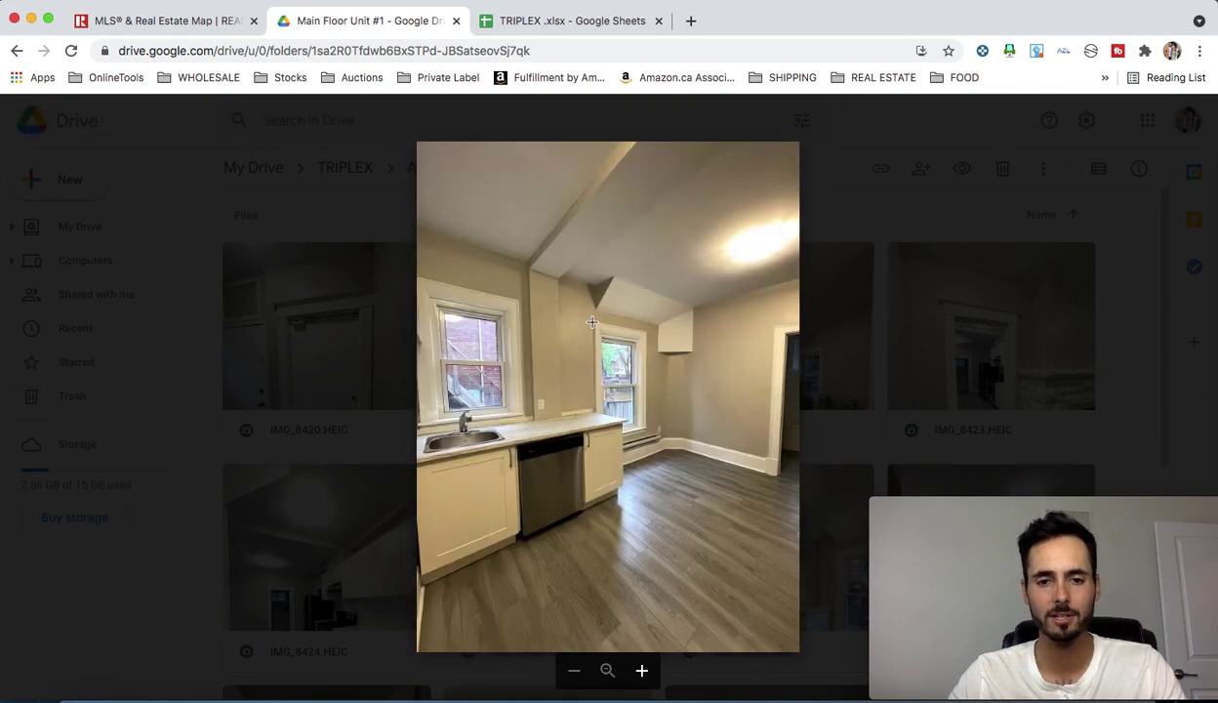
{"action": "key", "text": "Right"}
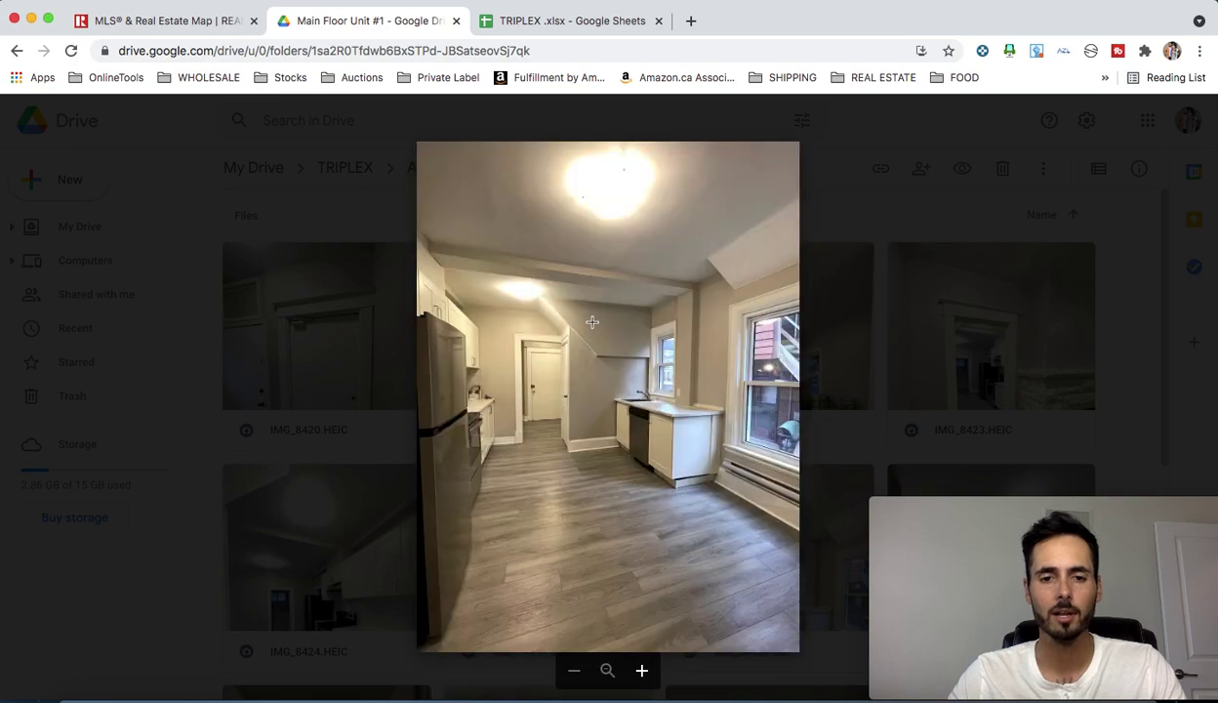
{"action": "key", "text": "Right"}
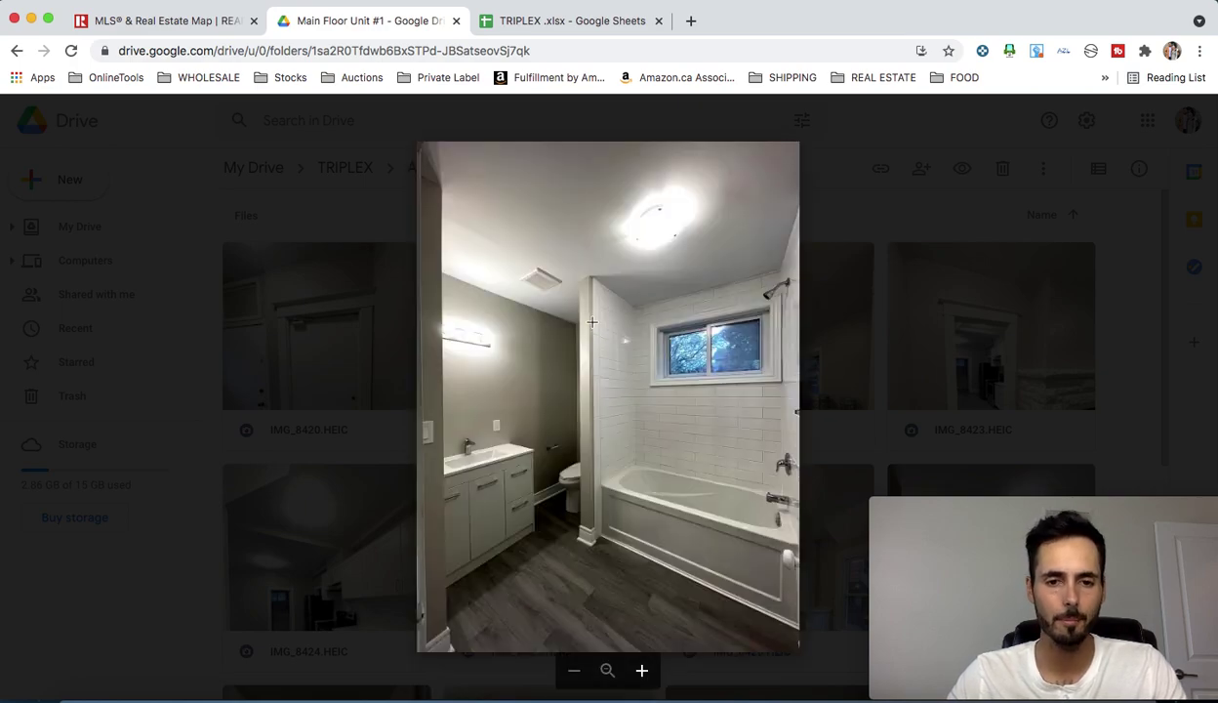
{"action": "key", "text": "Escape"}
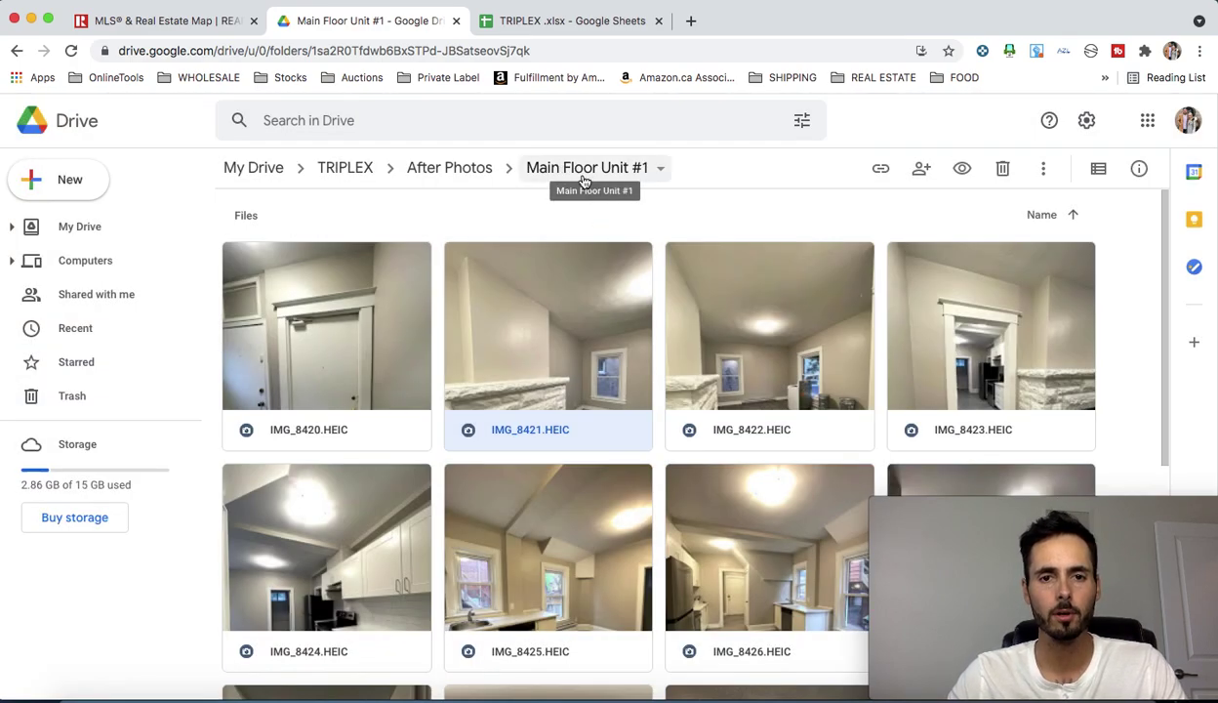
Open IMG_8415.HEIC from the Second Floor Unit #2 folder in After Photos.
{"action": "left_click", "coordinate": [474, 169]}
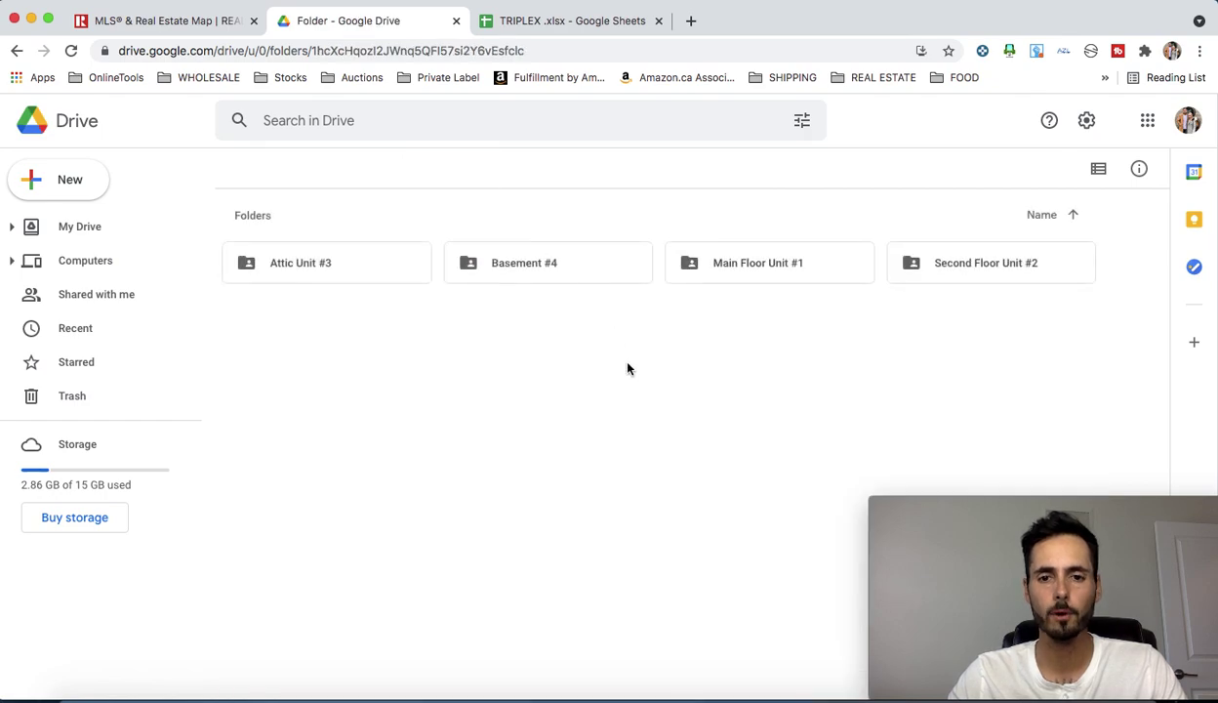
{"action": "left_click", "coordinate": [945, 273]}
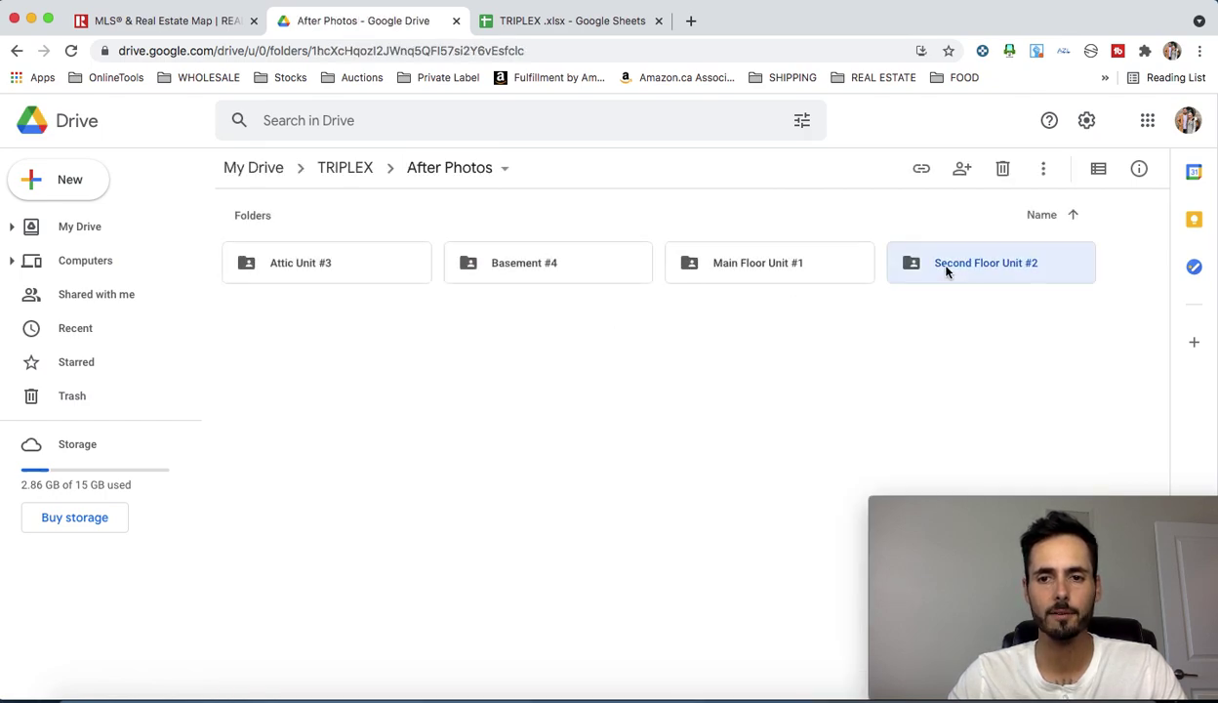
{"action": "double_click", "coordinate": [946, 273]}
{"action": "scroll", "coordinate": [703, 390], "scroll_direction": "down", "scroll_amount": 2}
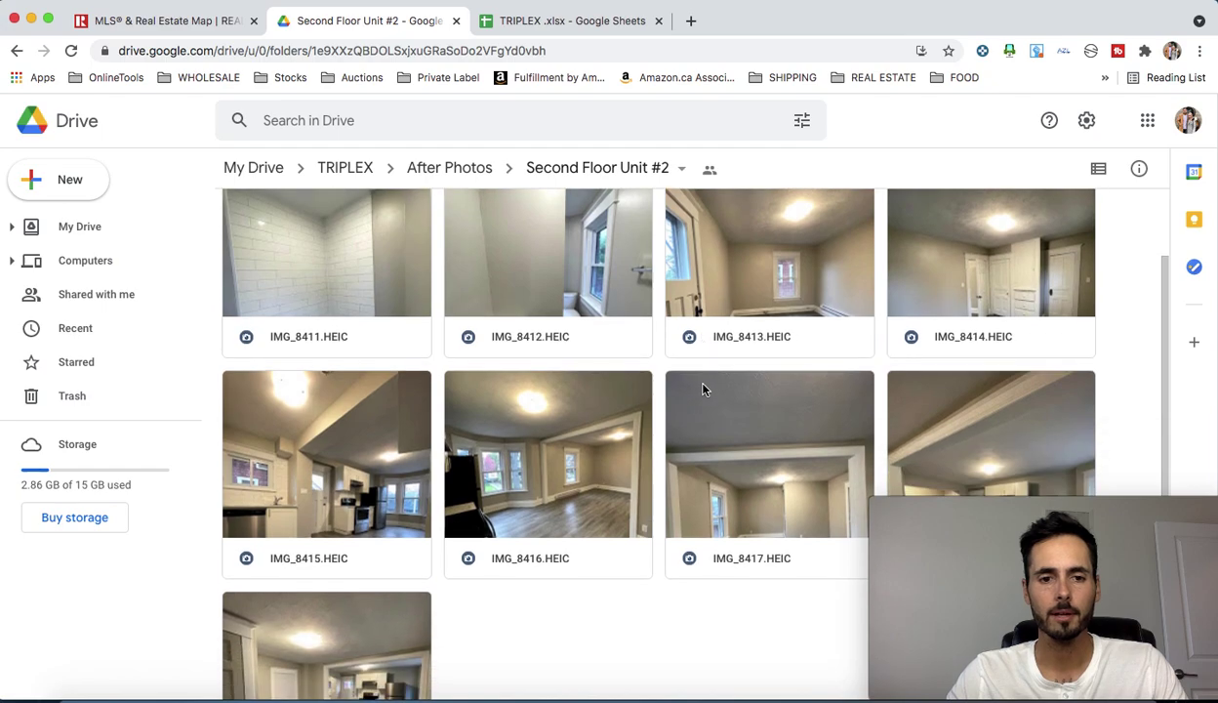
{"action": "left_click", "coordinate": [360, 455]}
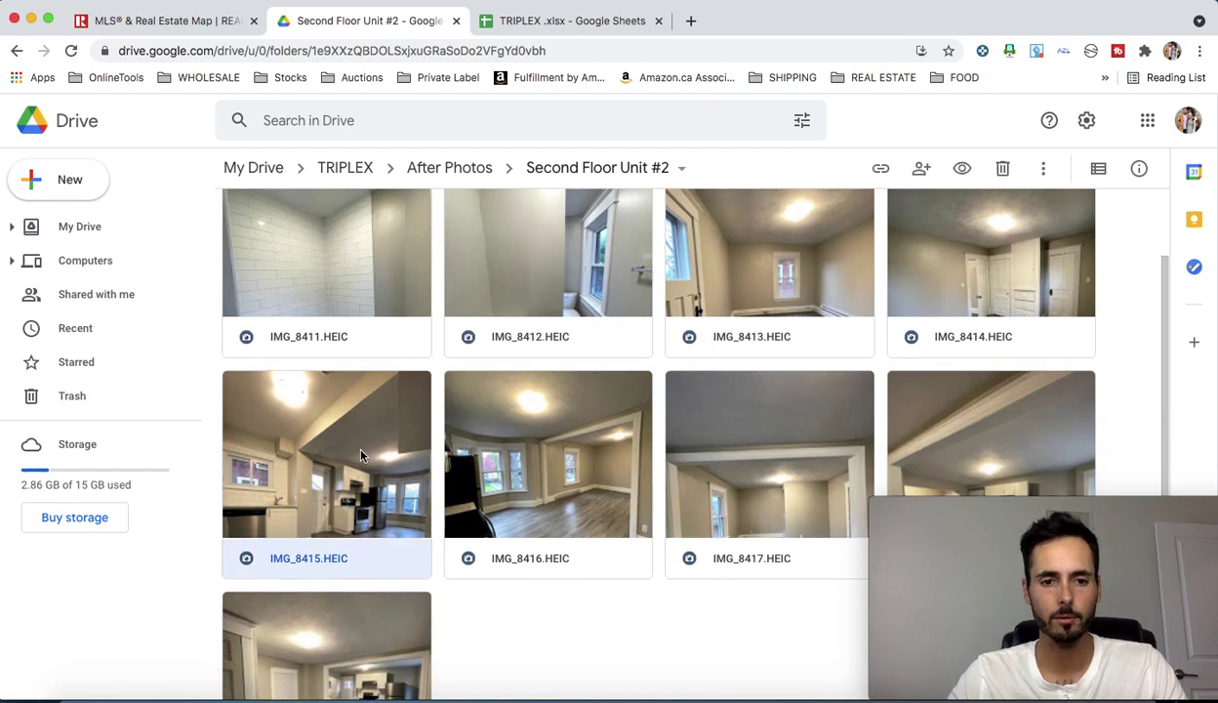
{"action": "double_click", "coordinate": [360, 455]}
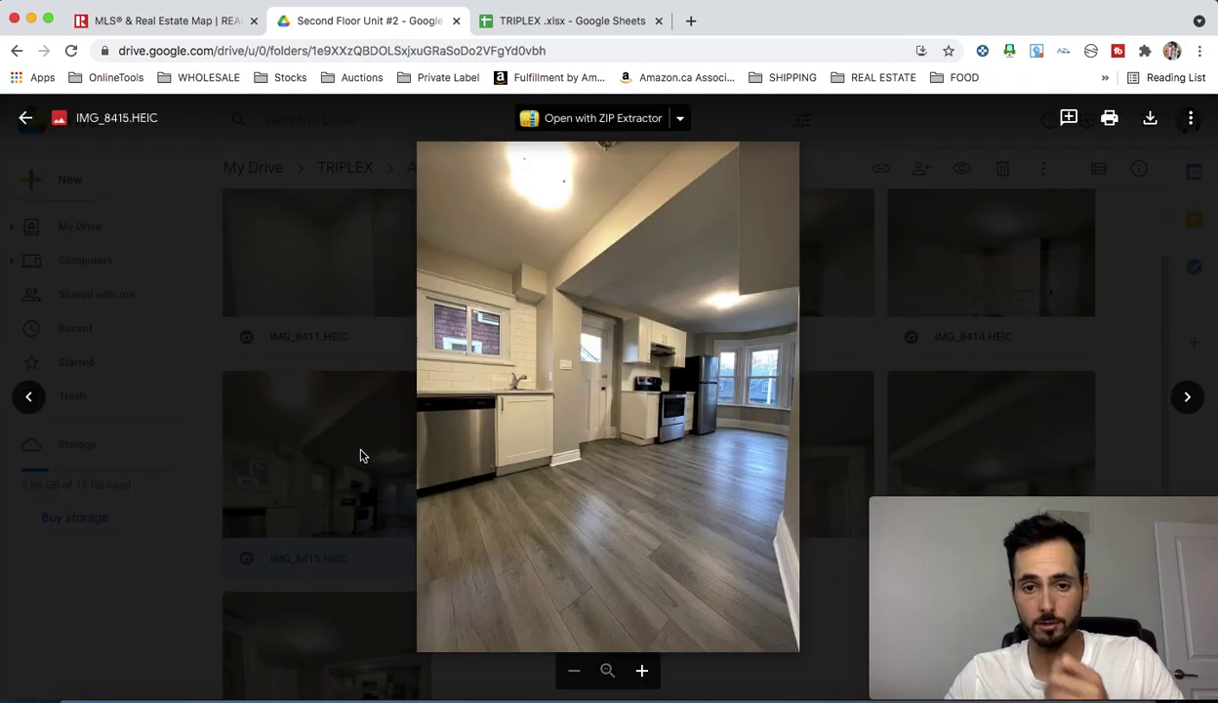
Look through the second floor after photos from IMG_8416.HEIC to the kitchen view in IMG_8419.HEIC, and close the preview.
{"action": "key", "text": "Right"}
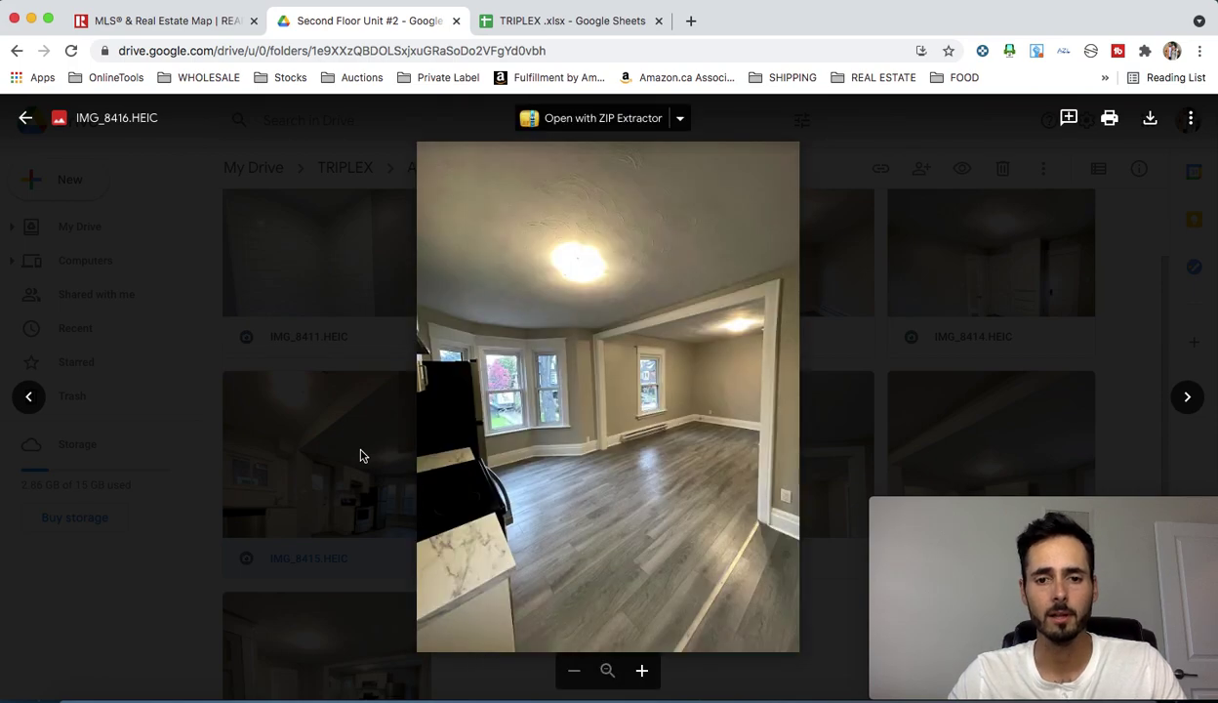
{"action": "key", "text": "Right"}
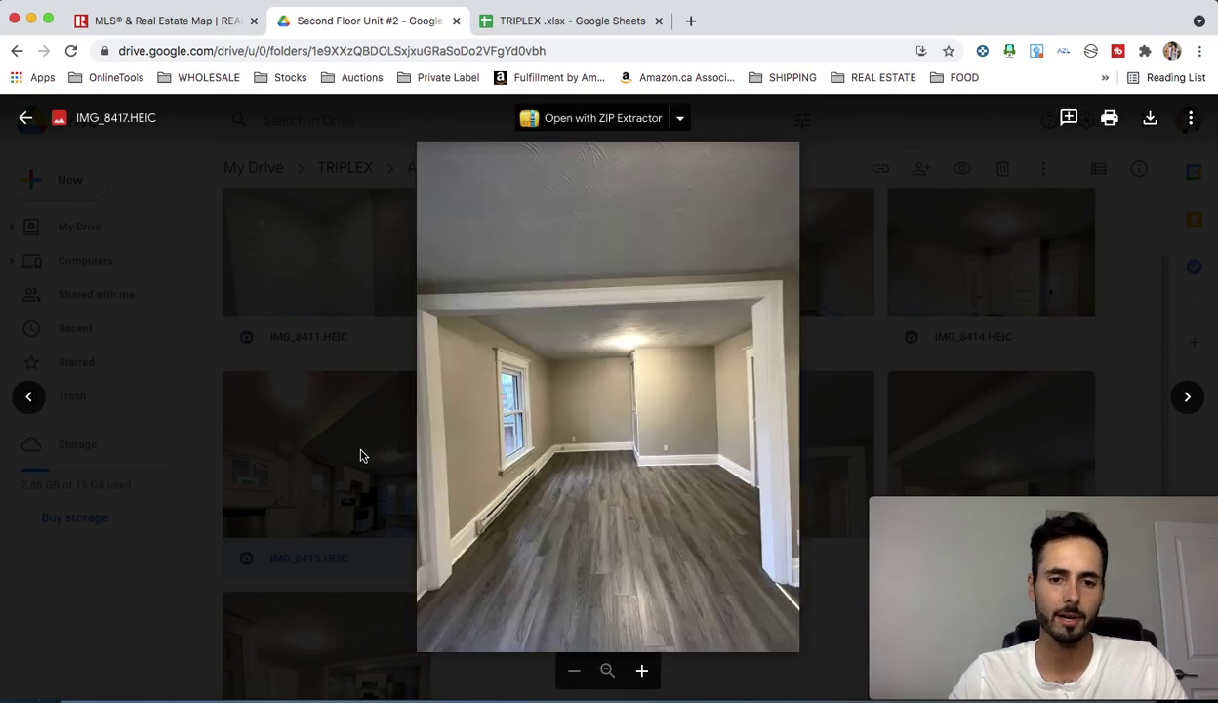
{"action": "key", "text": "Right"}
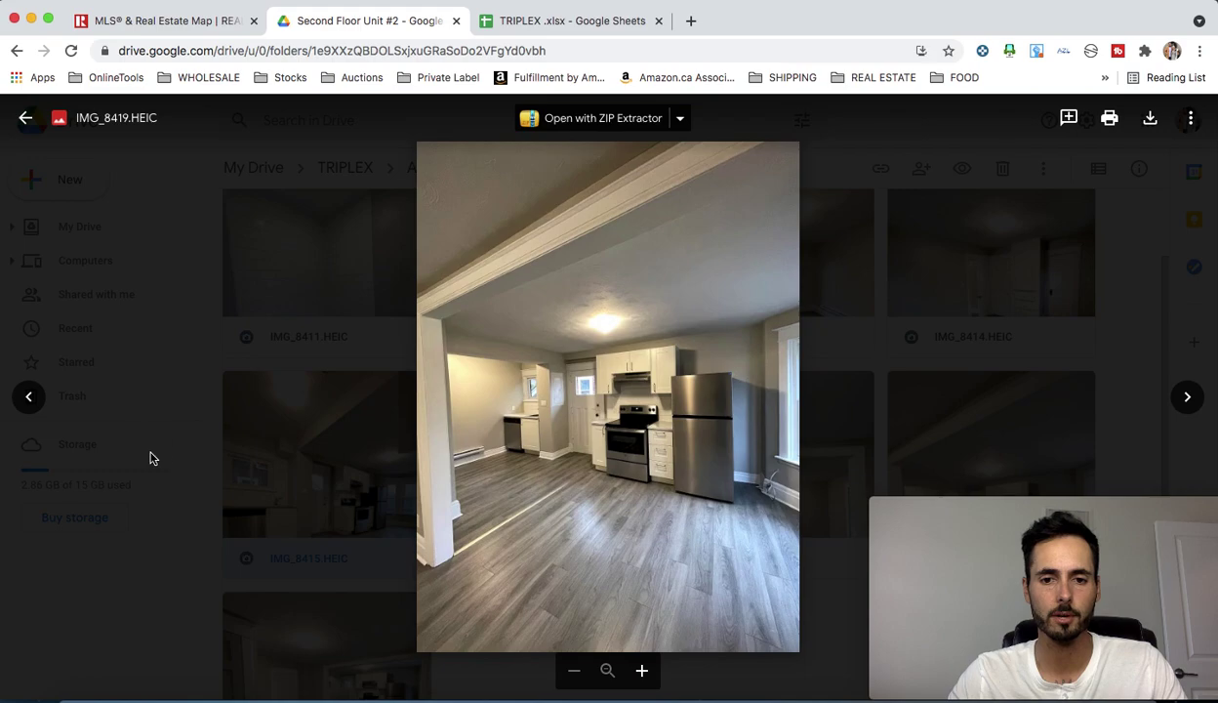
{"action": "left_click", "coordinate": [152, 456]}
Open the bathroom photo IMG_8470.HEIC from the Attic Unit #3 folder in After Photos.
{"action": "left_click", "coordinate": [449, 167]}
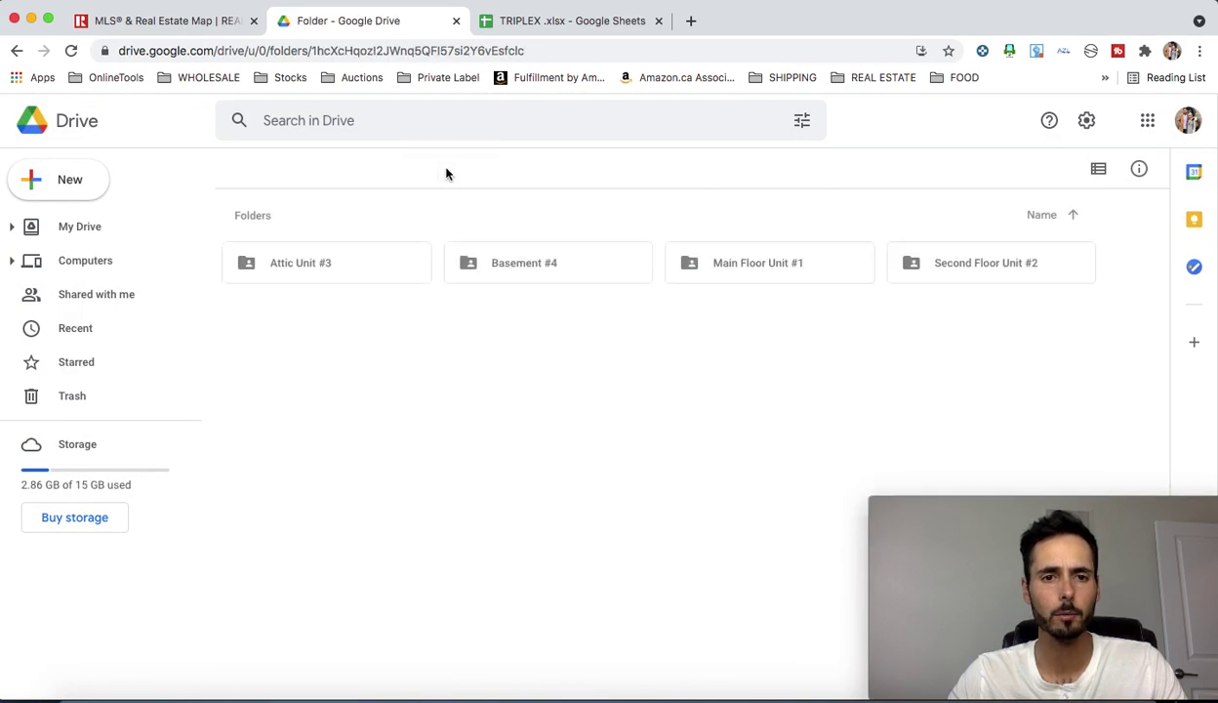
{"action": "double_click", "coordinate": [323, 258]}
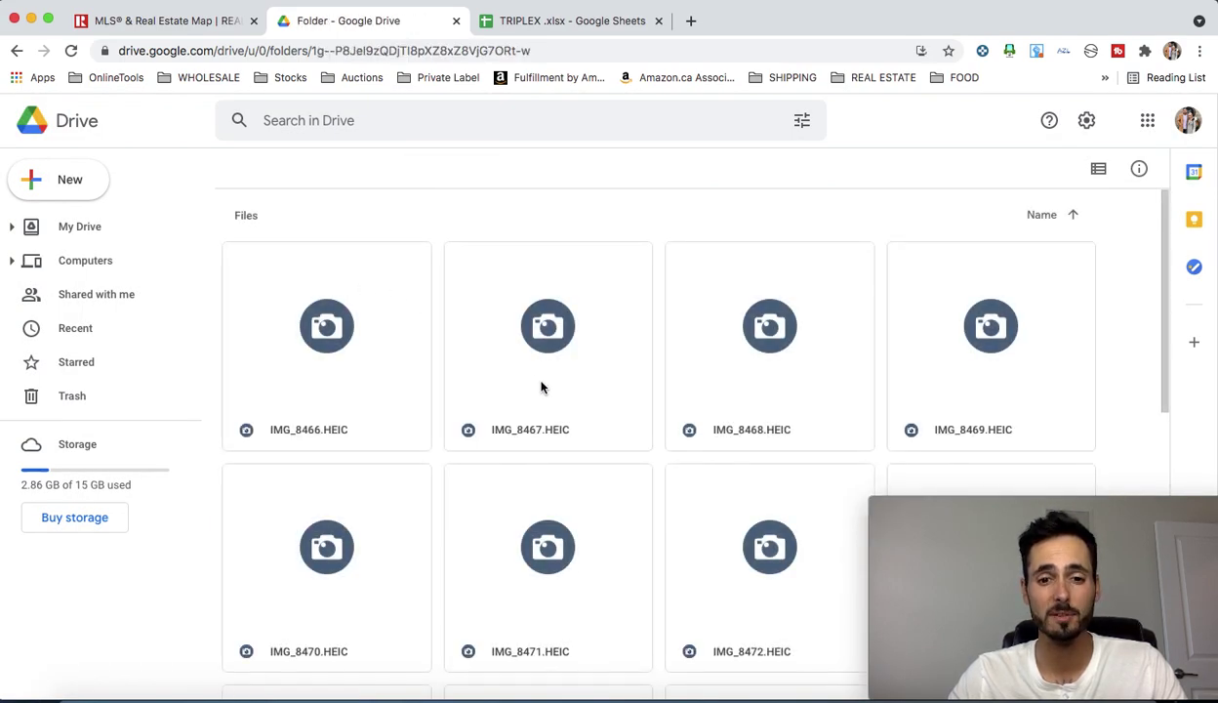
{"action": "scroll", "coordinate": [793, 402], "scroll_direction": "down", "scroll_amount": 1}
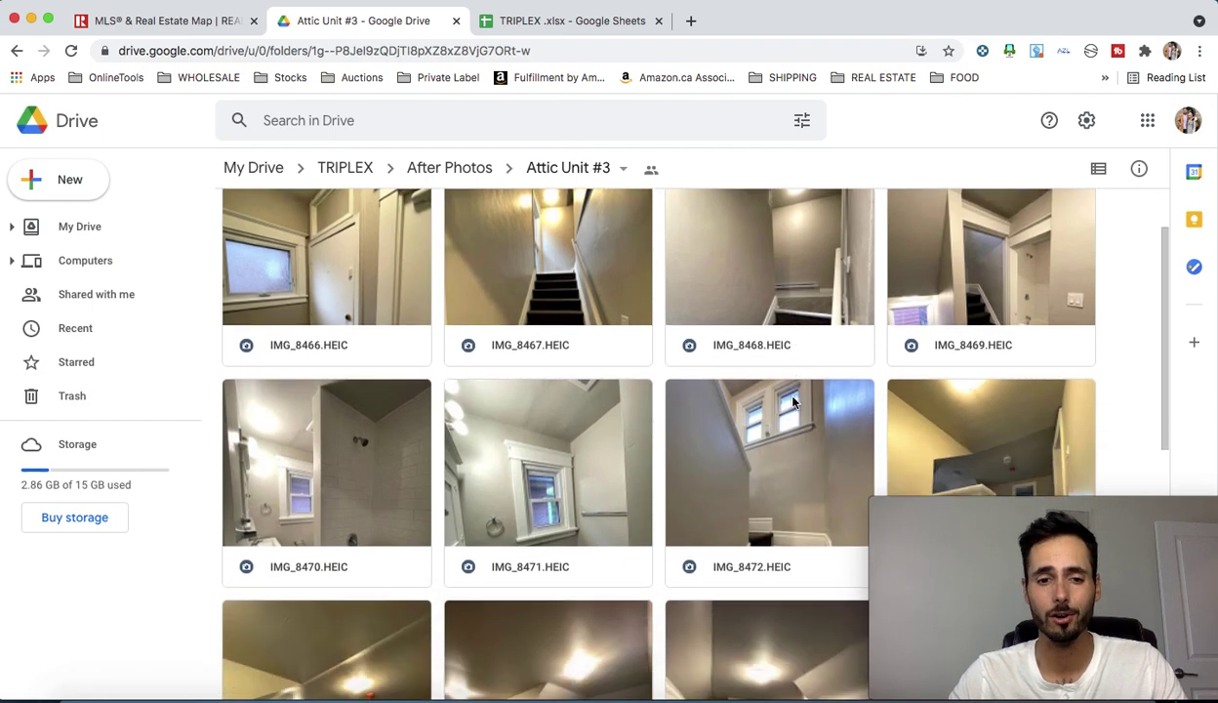
{"action": "scroll", "coordinate": [793, 402], "scroll_direction": "down", "scroll_amount": 1}
{"action": "double_click", "coordinate": [342, 424]}
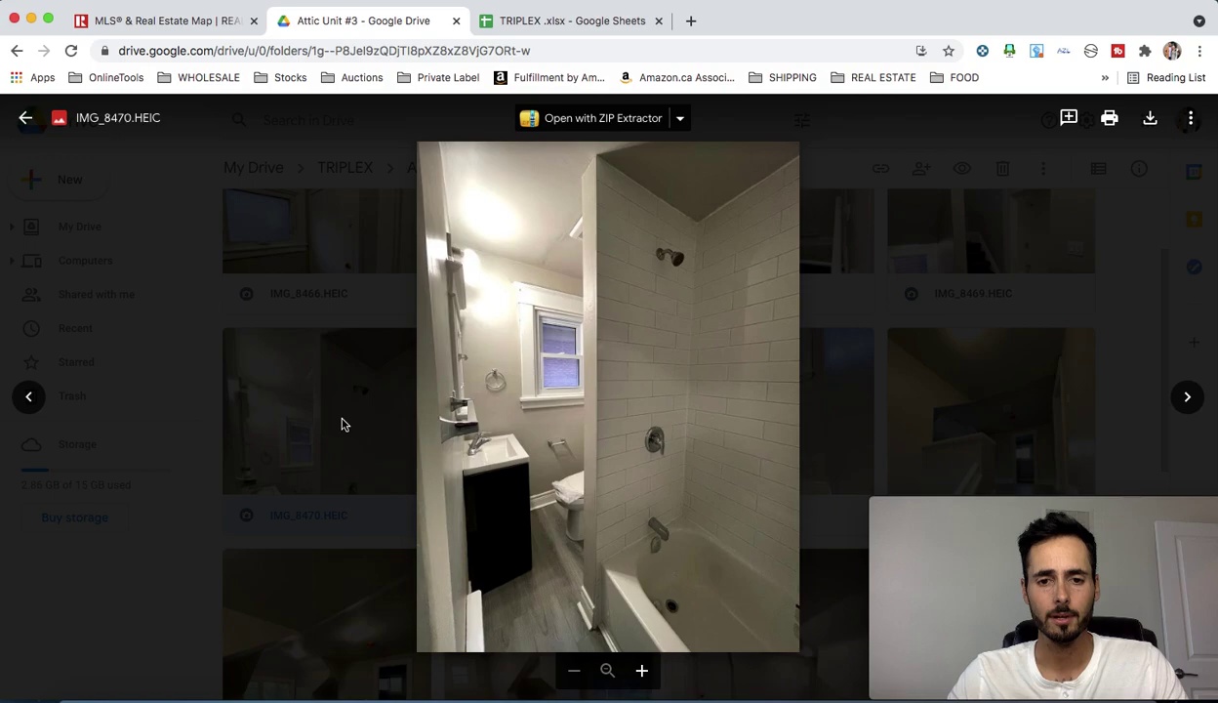
Advance through the attic photos IMG_8471.HEIC and IMG_8472.HEIC, and close the preview.
{"action": "key", "text": "Right"}
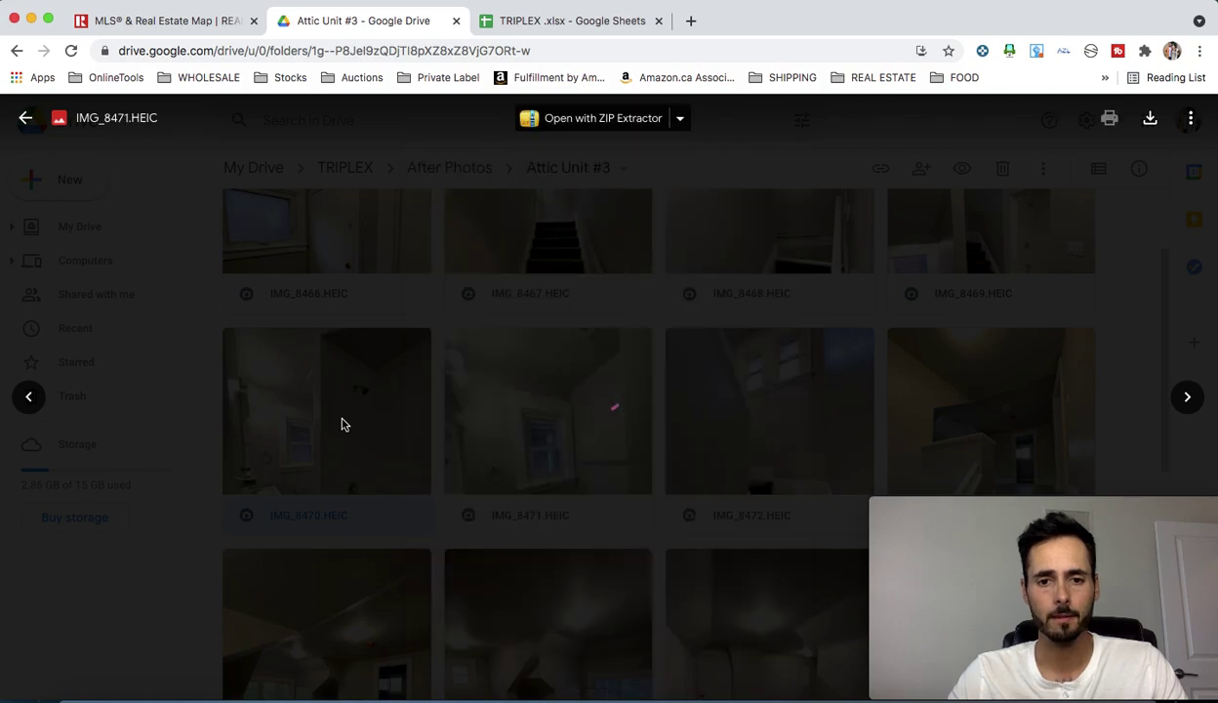
{"action": "key", "text": "Right"}
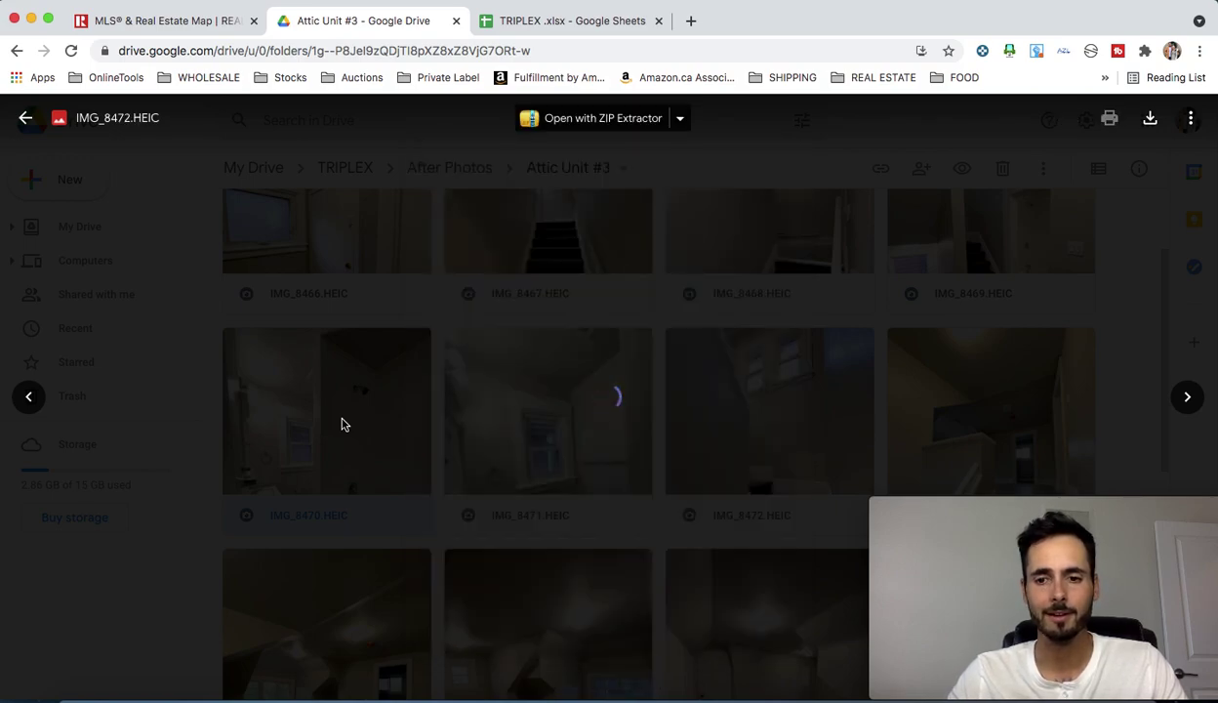
{"action": "key", "text": "Escape"}
Browse the remaining Attic Unit #3 thumbnails and open the living area photo IMG_8474.HEIC.
{"action": "scroll", "coordinate": [302, 473], "scroll_direction": "down", "scroll_amount": 4}
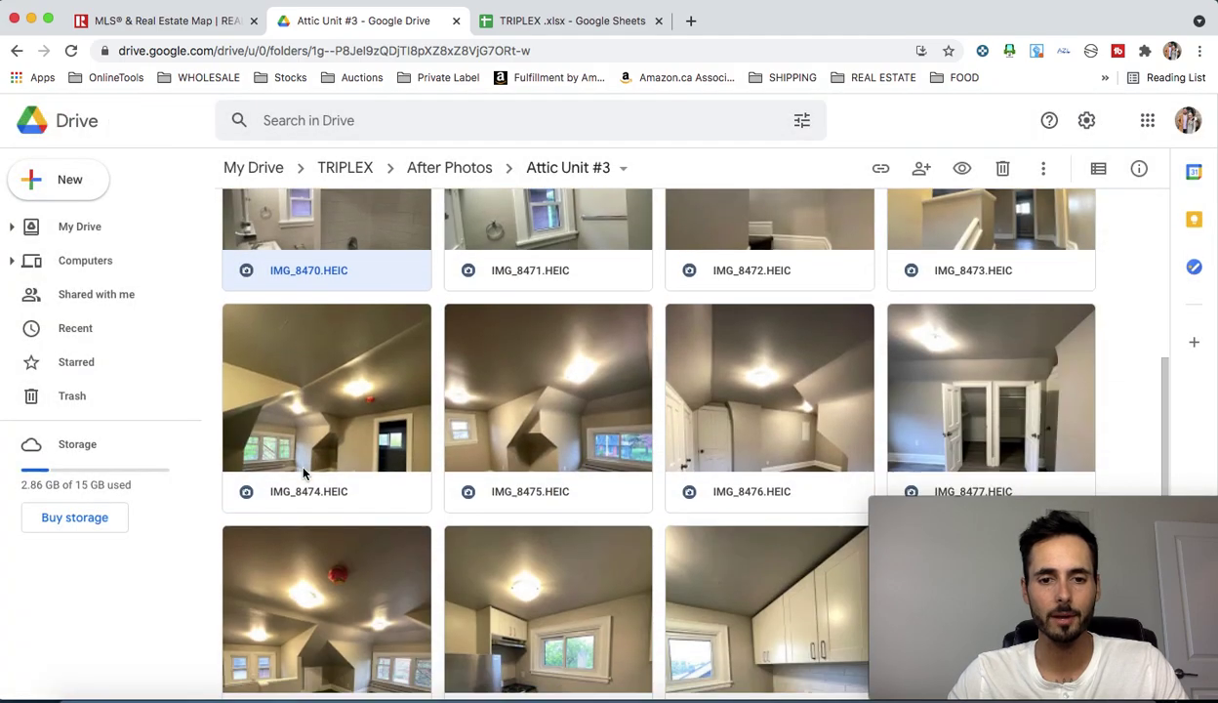
{"action": "scroll", "coordinate": [315, 548], "scroll_direction": "down", "scroll_amount": 2}
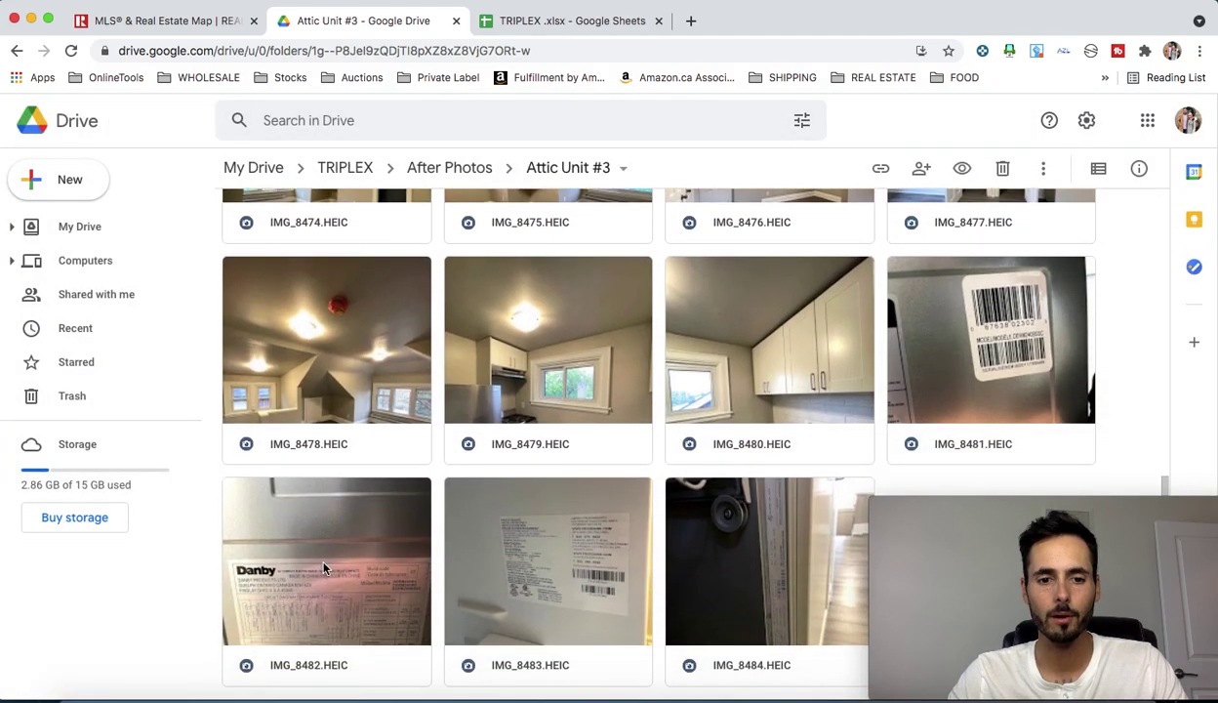
{"action": "scroll", "coordinate": [316, 547], "scroll_direction": "up", "scroll_amount": 3}
{"action": "double_click", "coordinate": [330, 380]}
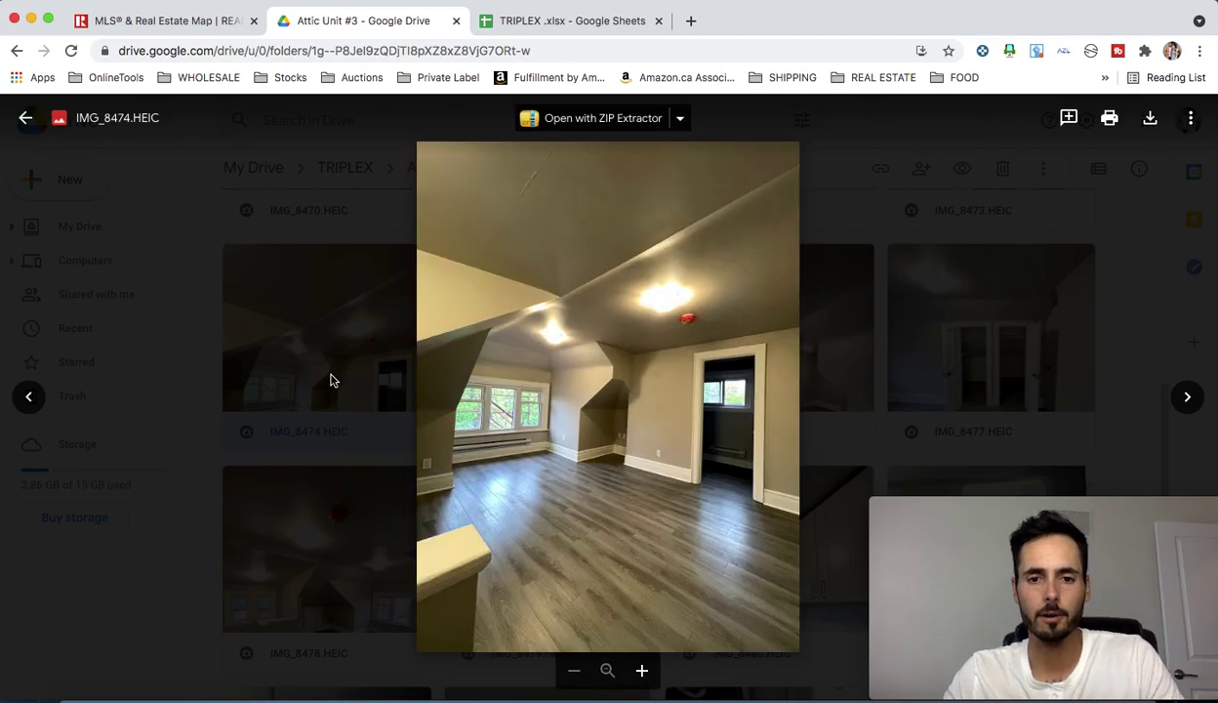
Look through the attic after photos following IMG_8474.HEIC, covering the bedroom, closets, living area and kitchen, and close the preview.
{"action": "key", "text": "Right"}
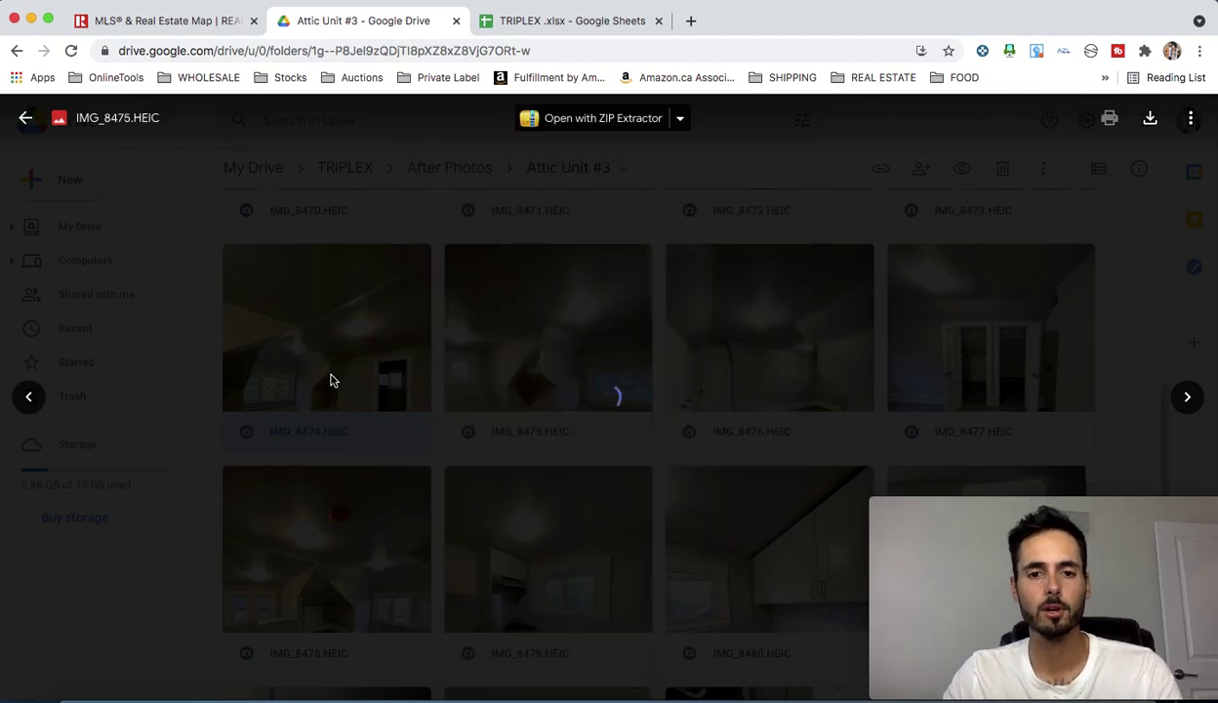
{"action": "key", "text": "Right"}
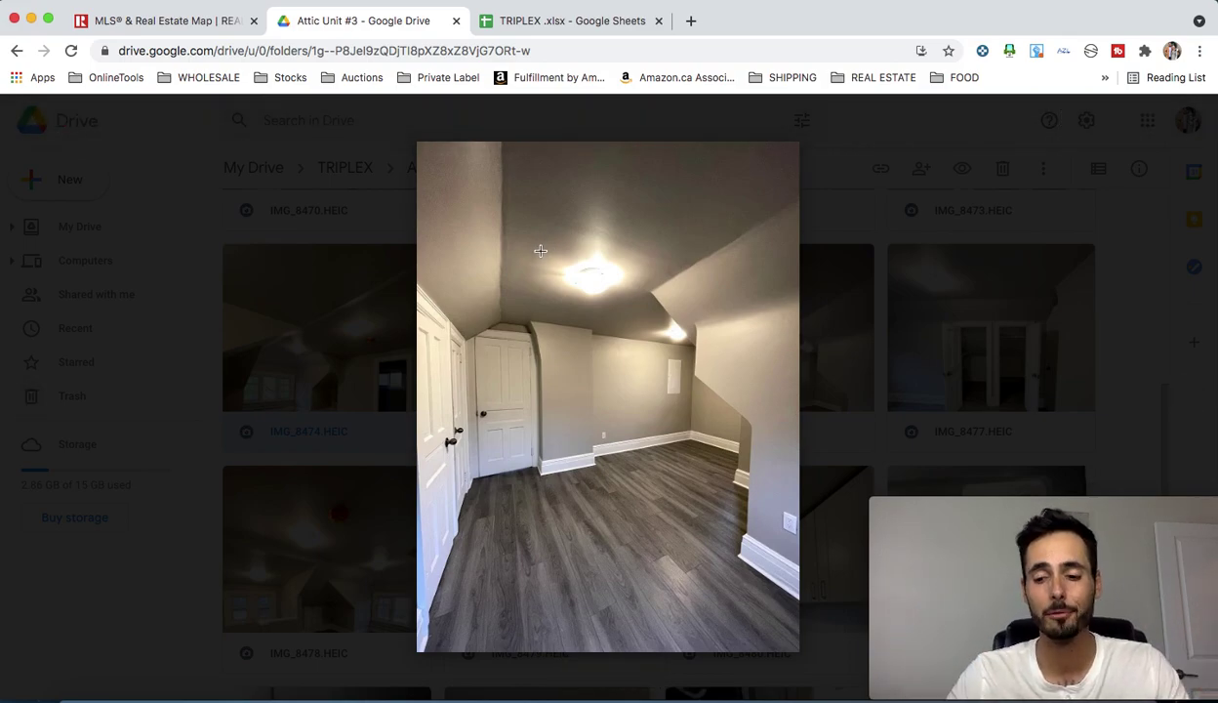
{"action": "key", "text": "Right"}
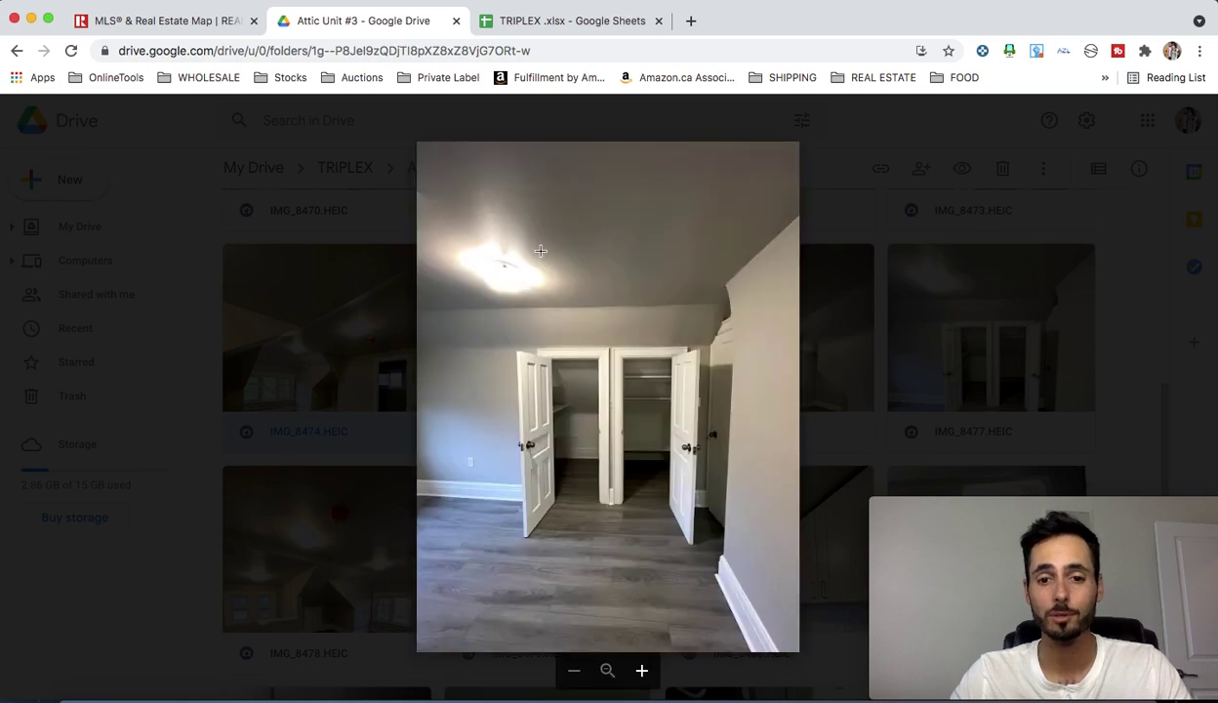
{"action": "key", "text": "Right"}
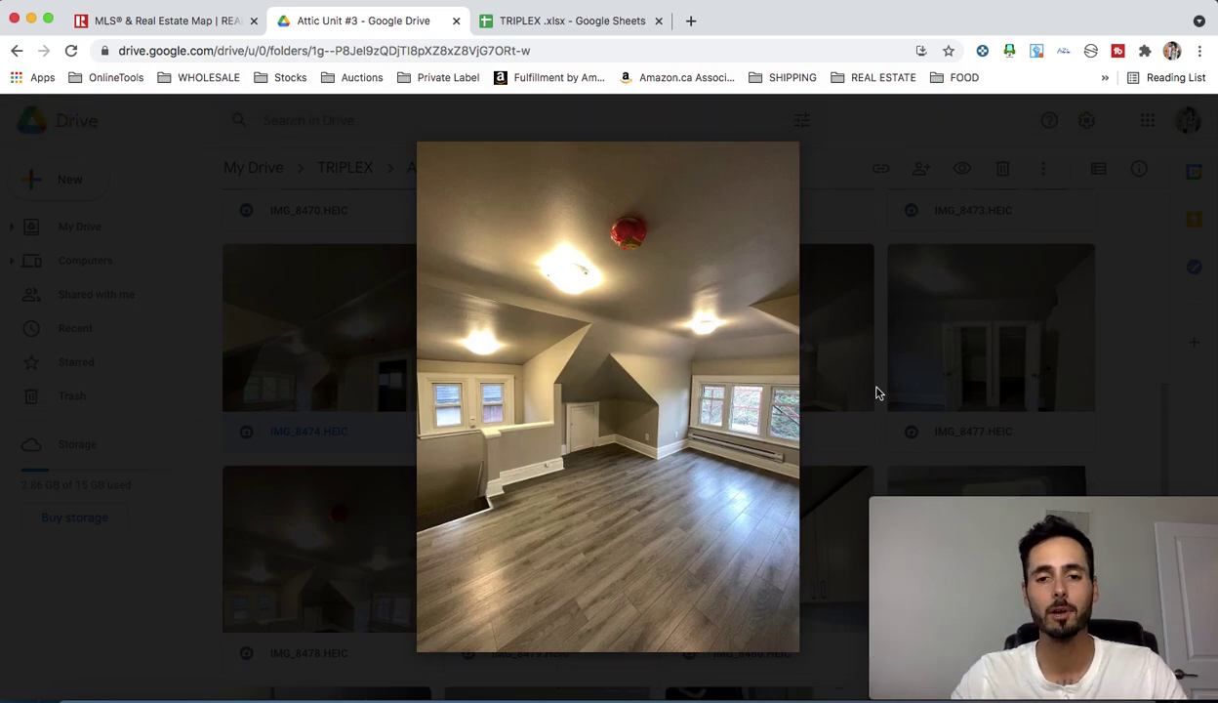
{"action": "key", "text": "Right"}
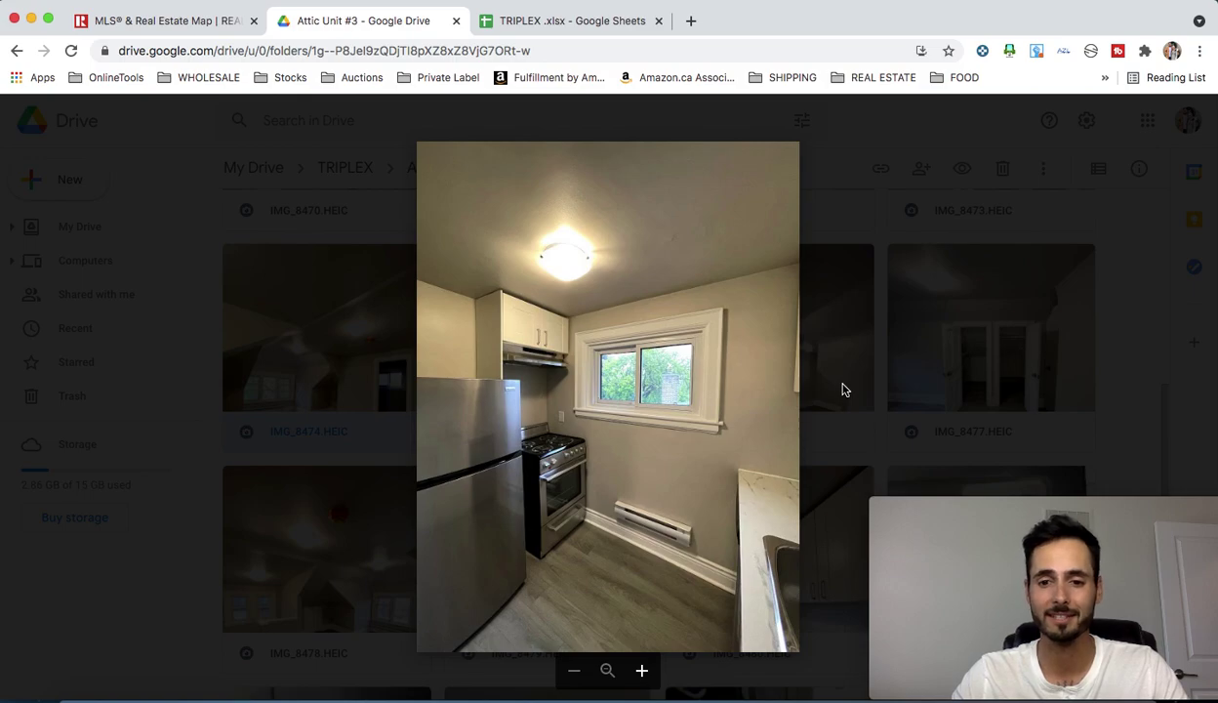
{"action": "left_click", "coordinate": [903, 371]}
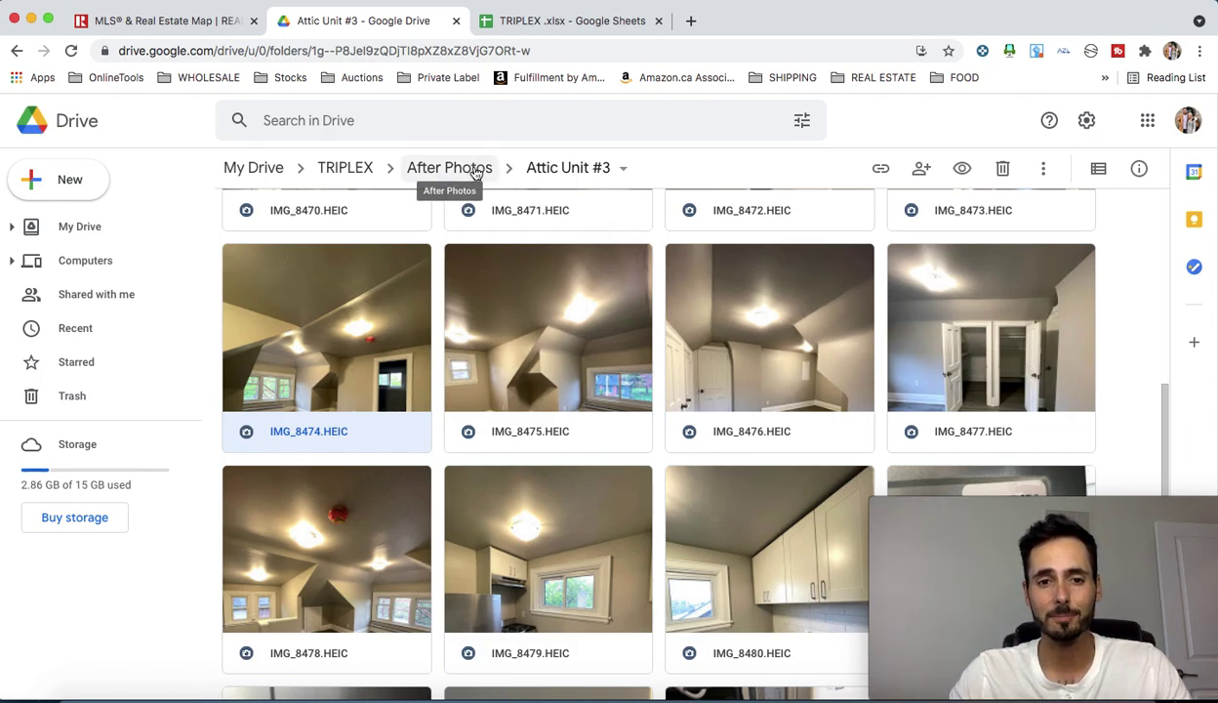
Switch to the TRIPLEX spreadsheet and review the mortgage amount, amortization, interest rate, monthly mortgage payment and estimated renovation cost in column B.
{"action": "left_click", "coordinate": [573, 15]}
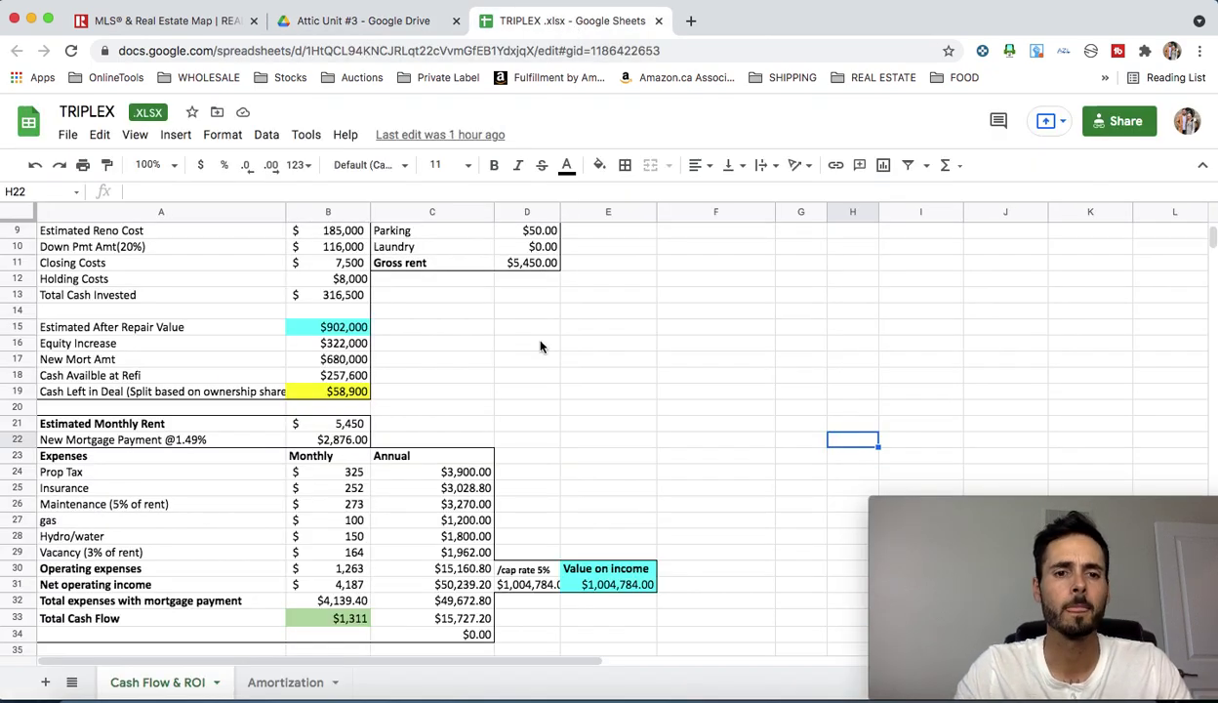
{"action": "scroll", "coordinate": [528, 460], "scroll_direction": "up", "scroll_amount": 3}
{"action": "scroll", "coordinate": [528, 460], "scroll_direction": "up", "scroll_amount": 1}
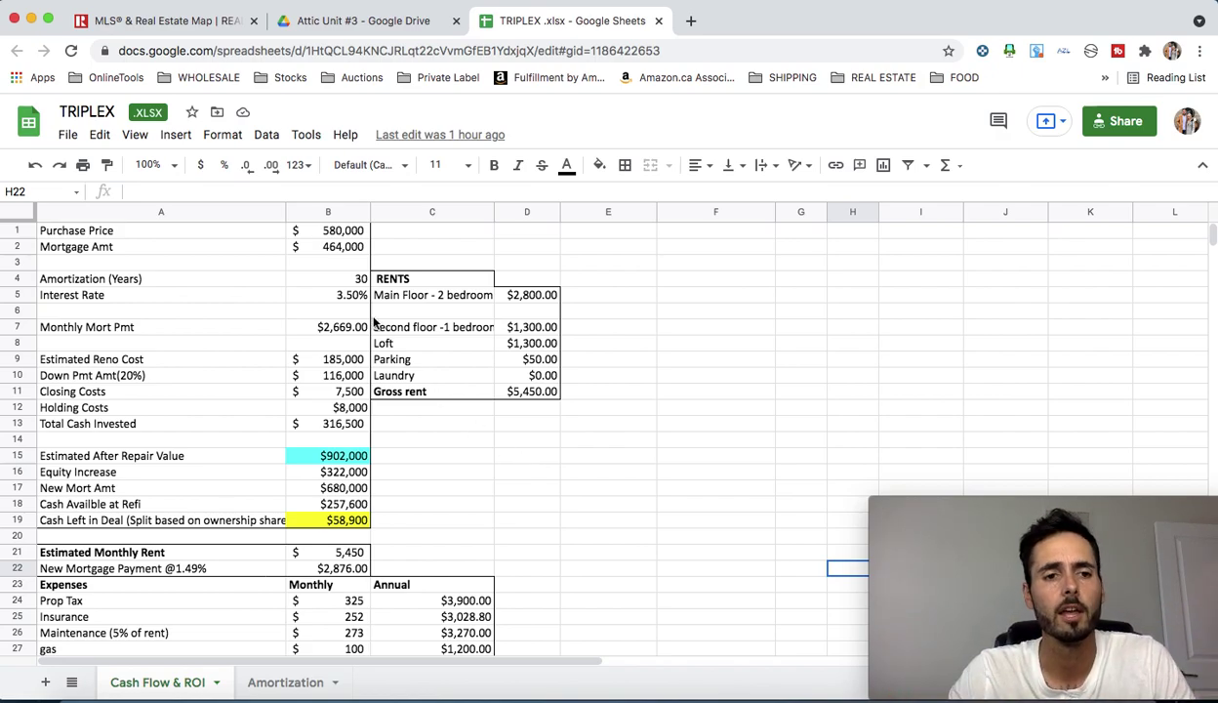
{"action": "left_click", "coordinate": [351, 247]}
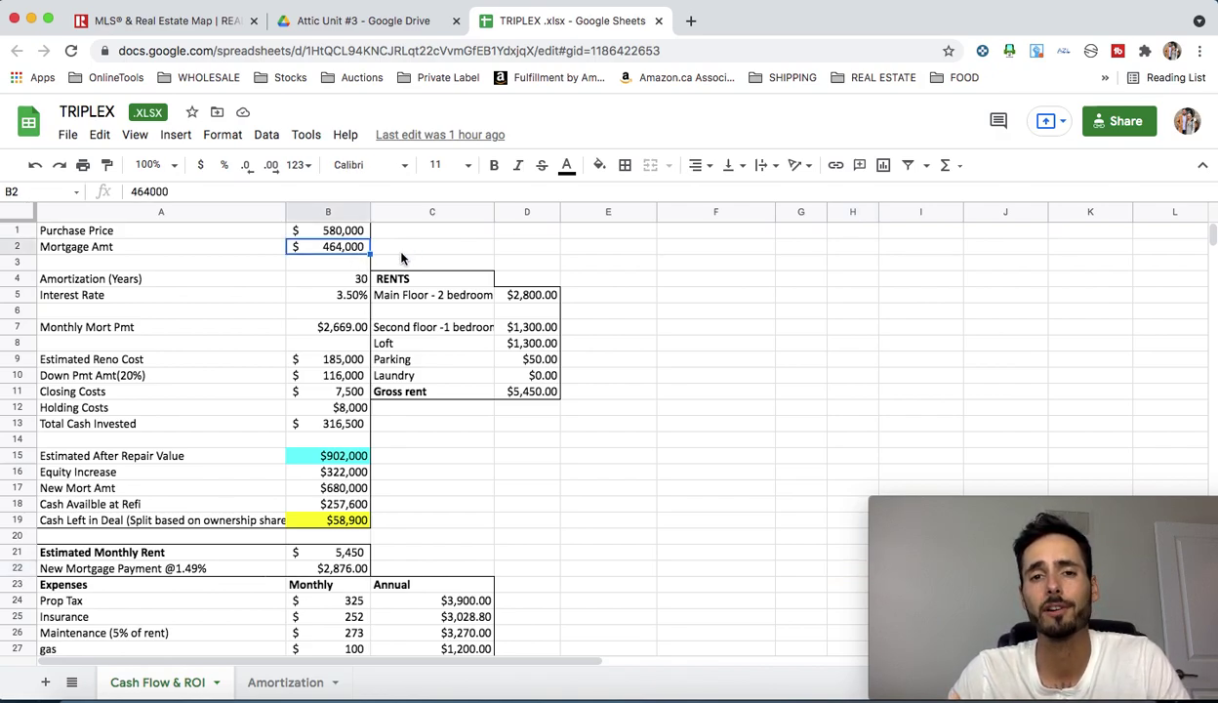
{"action": "left_click", "coordinate": [352, 279]}
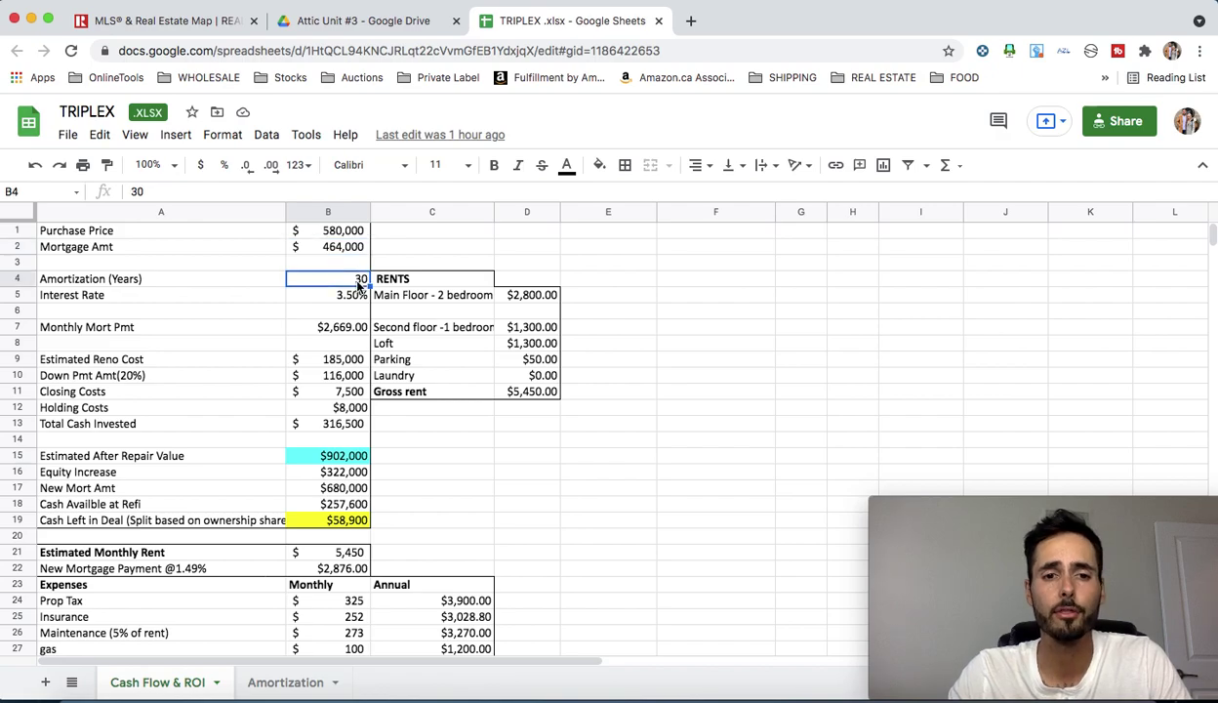
{"action": "left_click", "coordinate": [350, 300]}
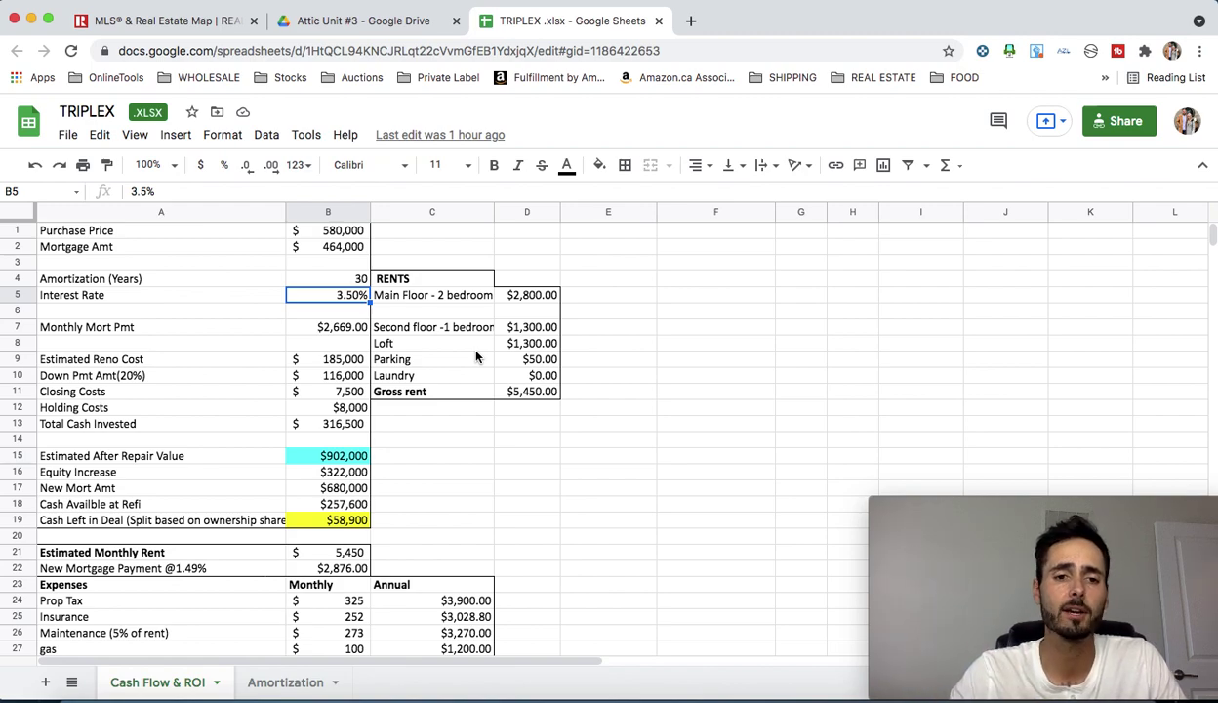
{"action": "left_click", "coordinate": [343, 324]}
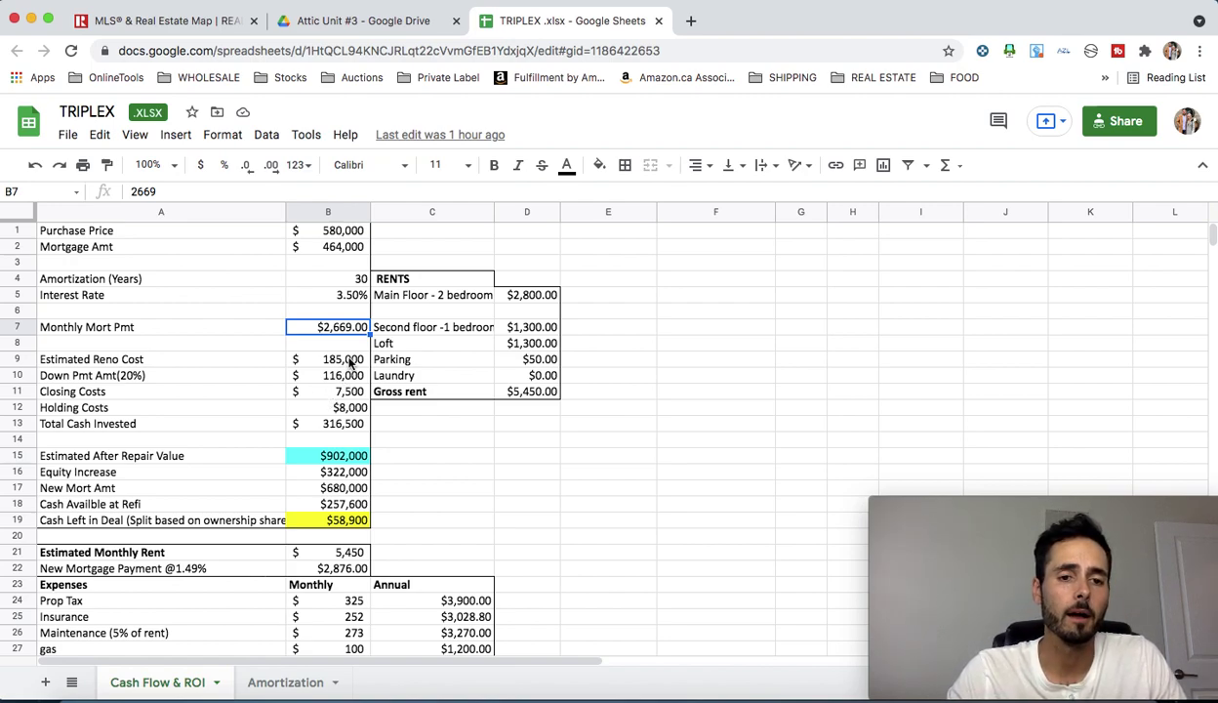
{"action": "left_click", "coordinate": [352, 361]}
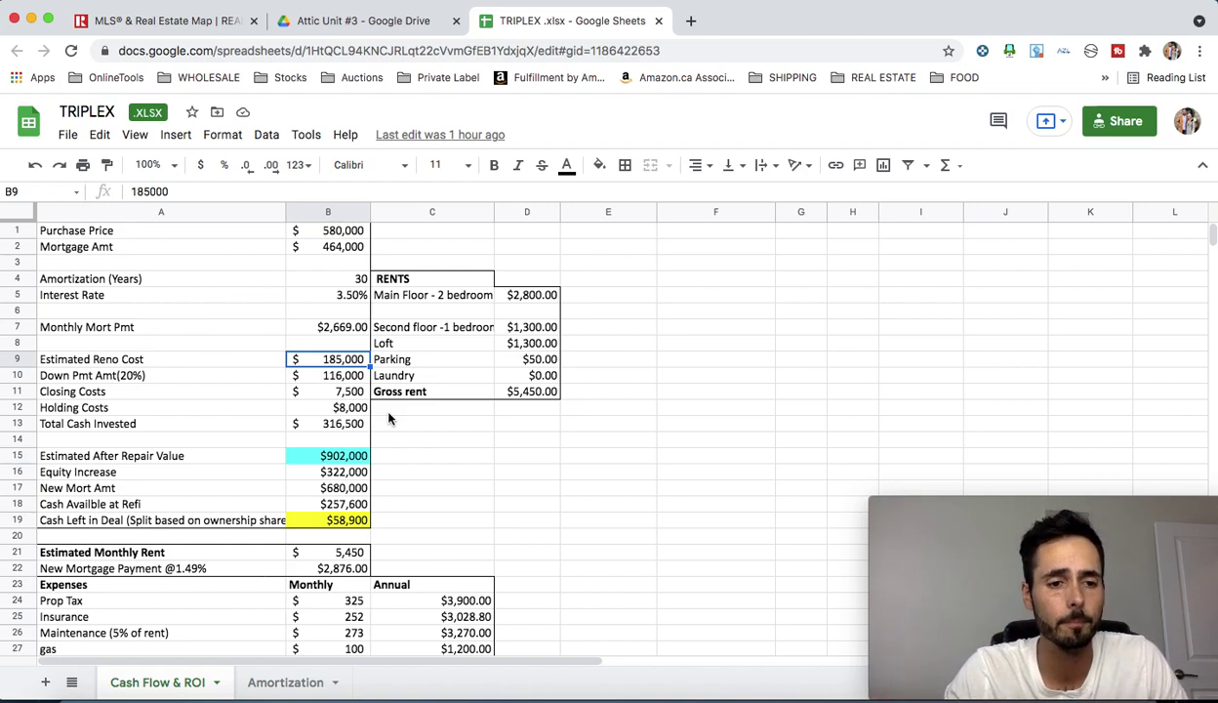
Review the estimated after repair value, equity increase, new mortgage amount and cash available at refinance in cells B15 to B18.
{"action": "scroll", "coordinate": [389, 418], "scroll_direction": "down", "scroll_amount": 1}
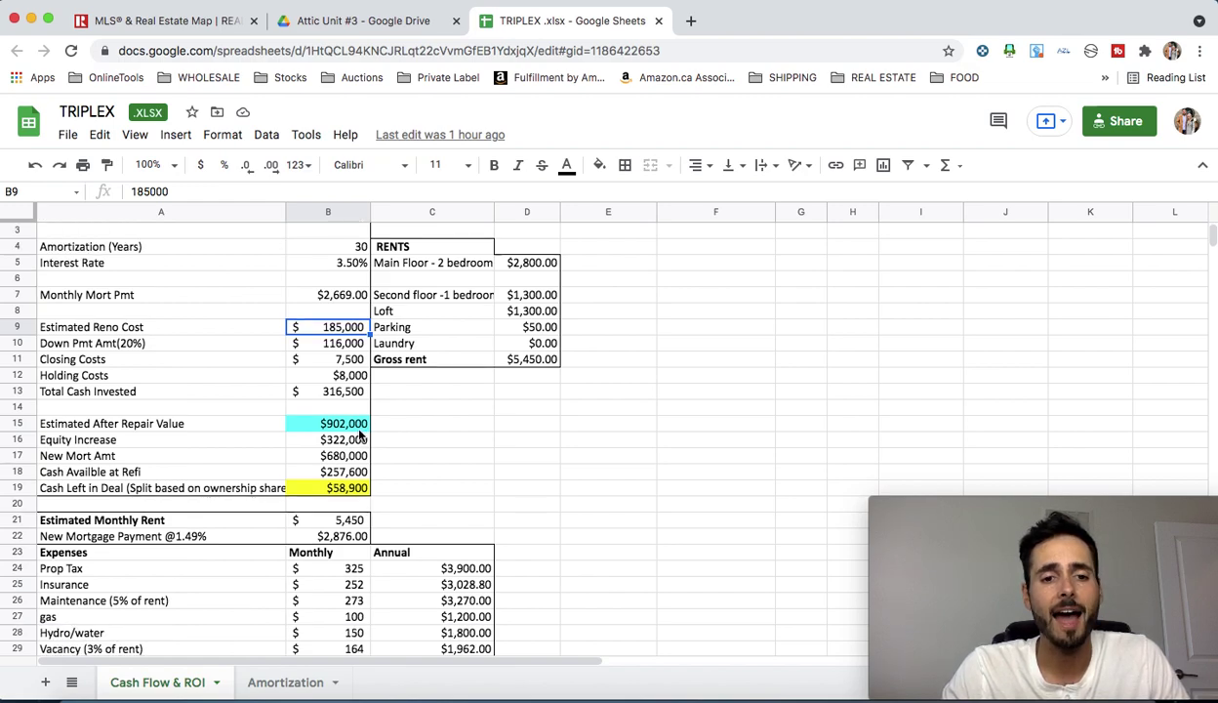
{"action": "left_click", "coordinate": [361, 430]}
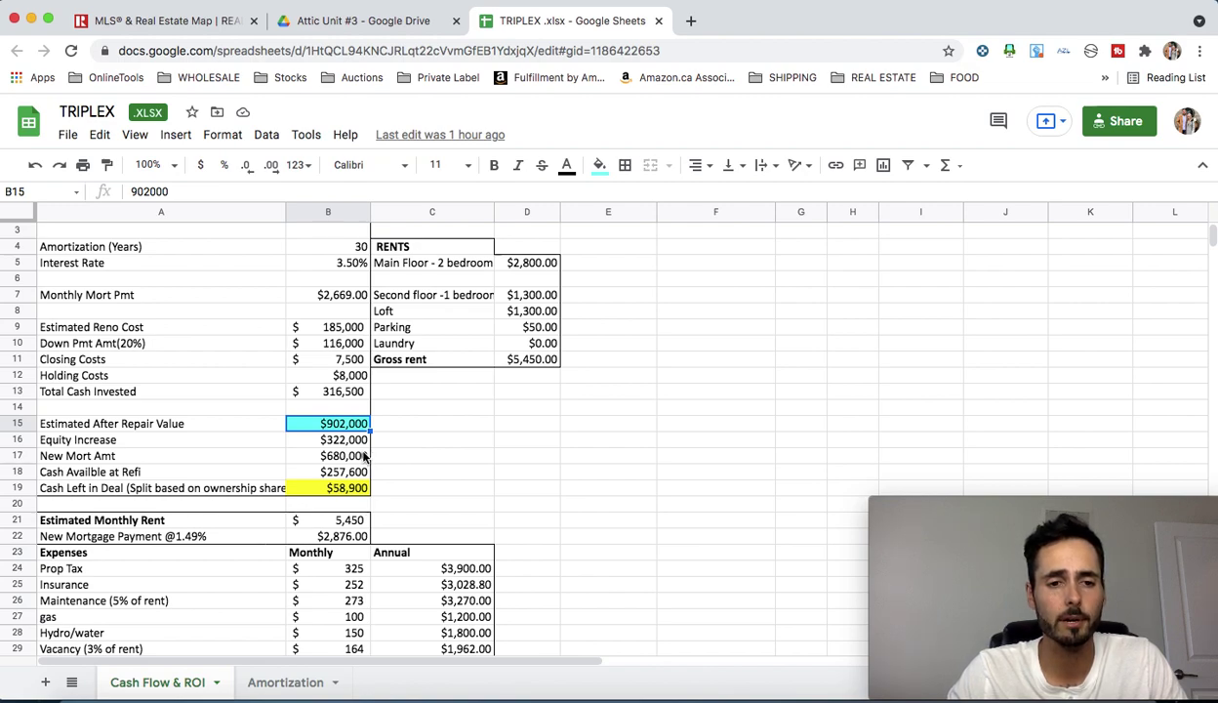
{"action": "left_click", "coordinate": [363, 442]}
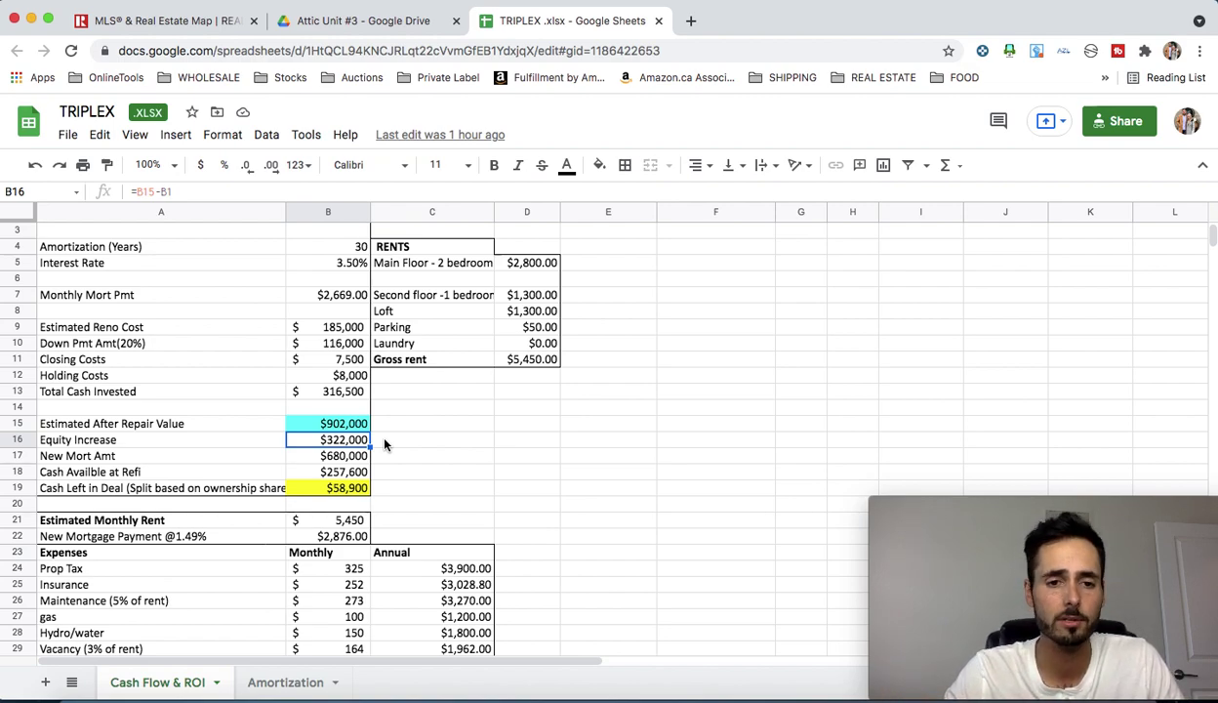
{"action": "key", "text": "Down"}
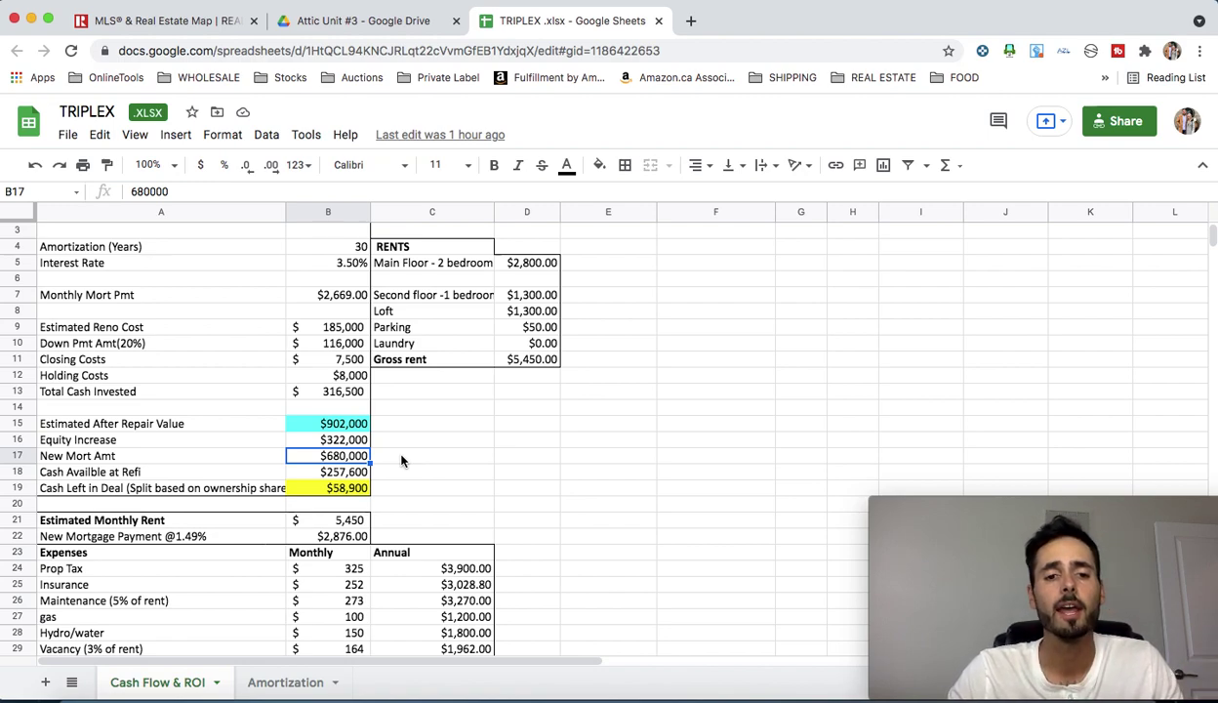
{"action": "left_click", "coordinate": [346, 471]}
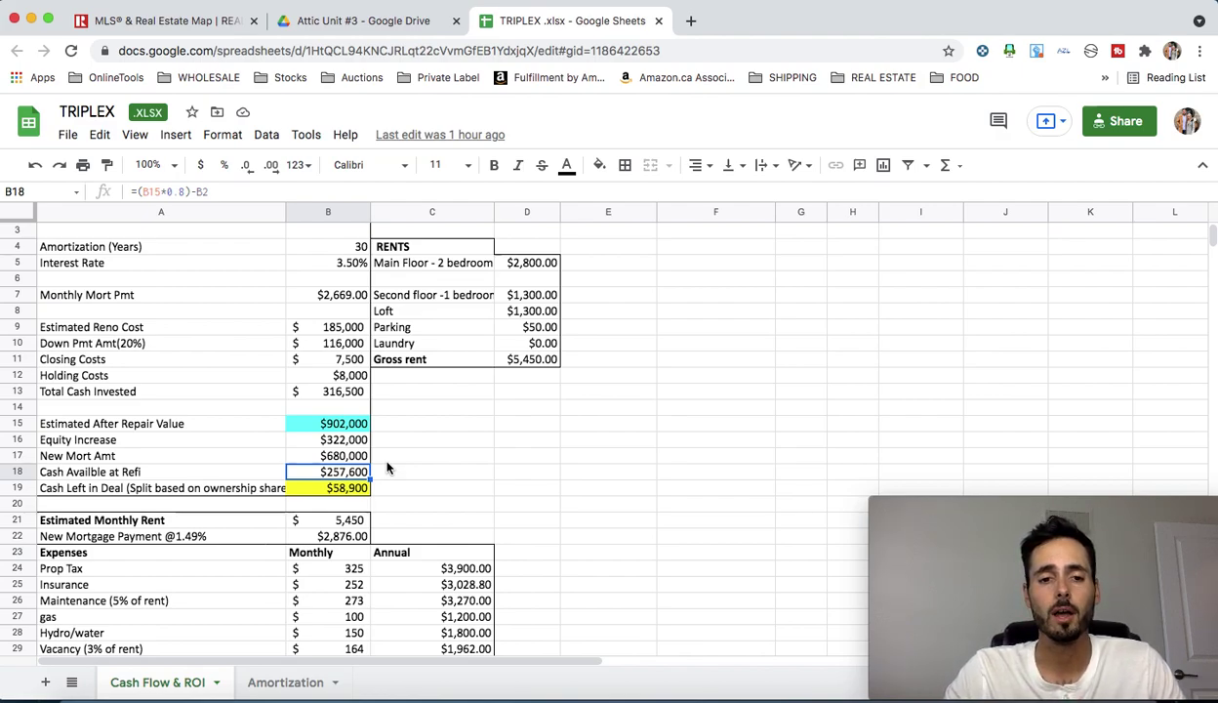
Review the cash left in the deal, the gross rent and the new mortgage payment in cells B19, D11 and B22.
{"action": "left_click", "coordinate": [341, 485]}
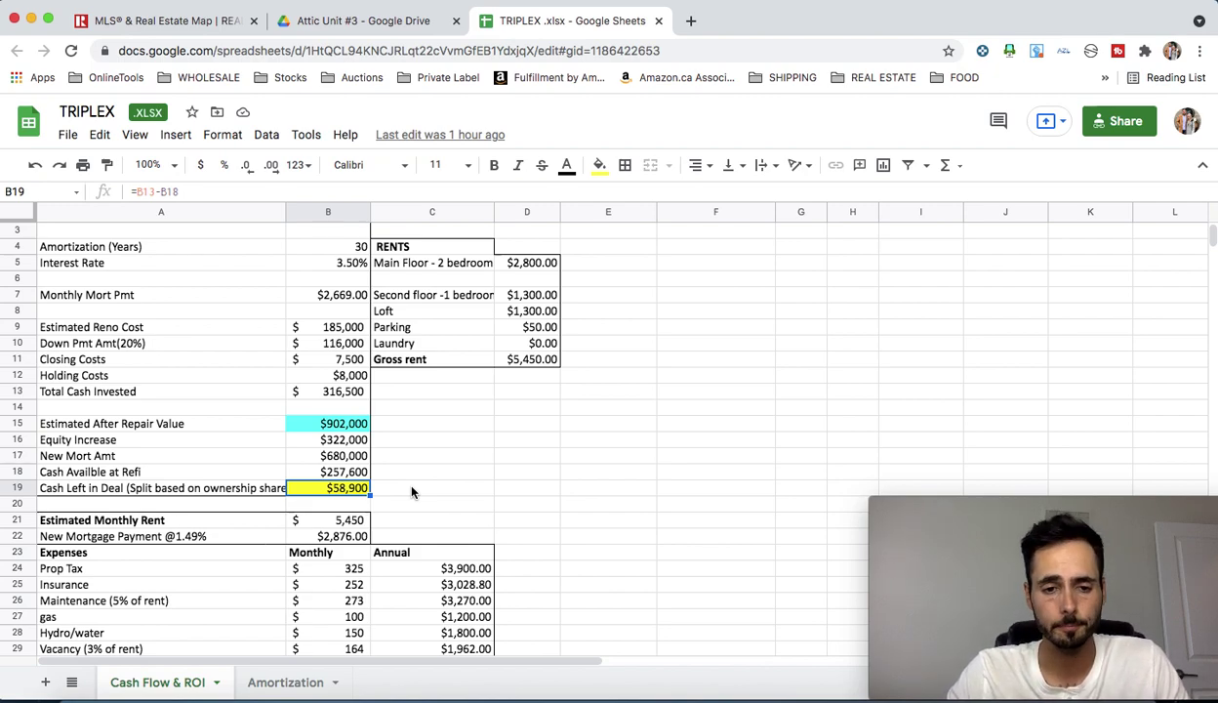
{"action": "scroll", "coordinate": [411, 492], "scroll_direction": "down", "scroll_amount": 1}
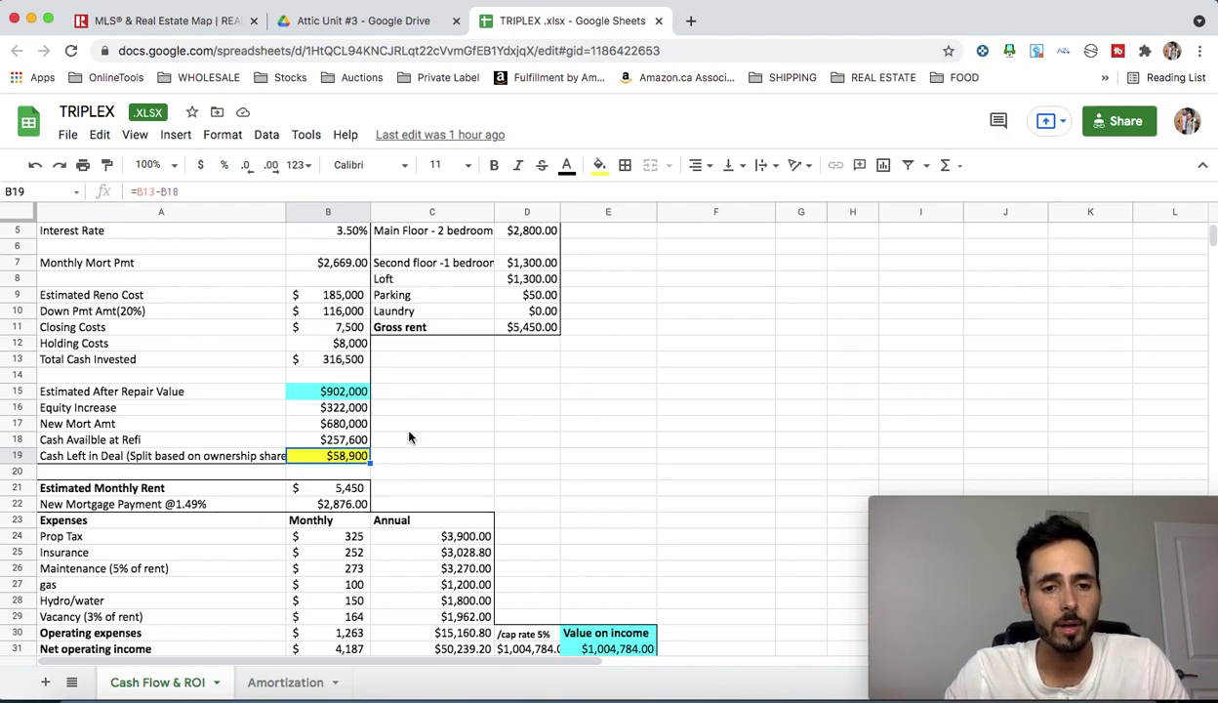
{"action": "left_click", "coordinate": [532, 328]}
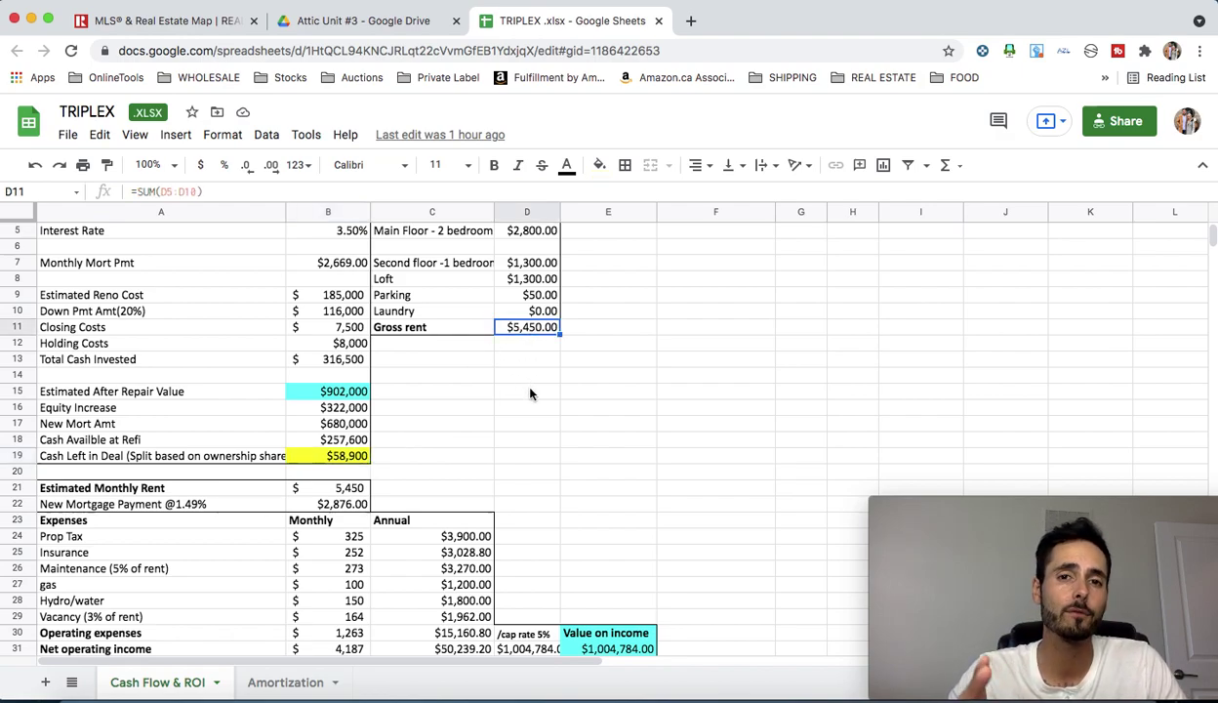
{"action": "left_click", "coordinate": [360, 504]}
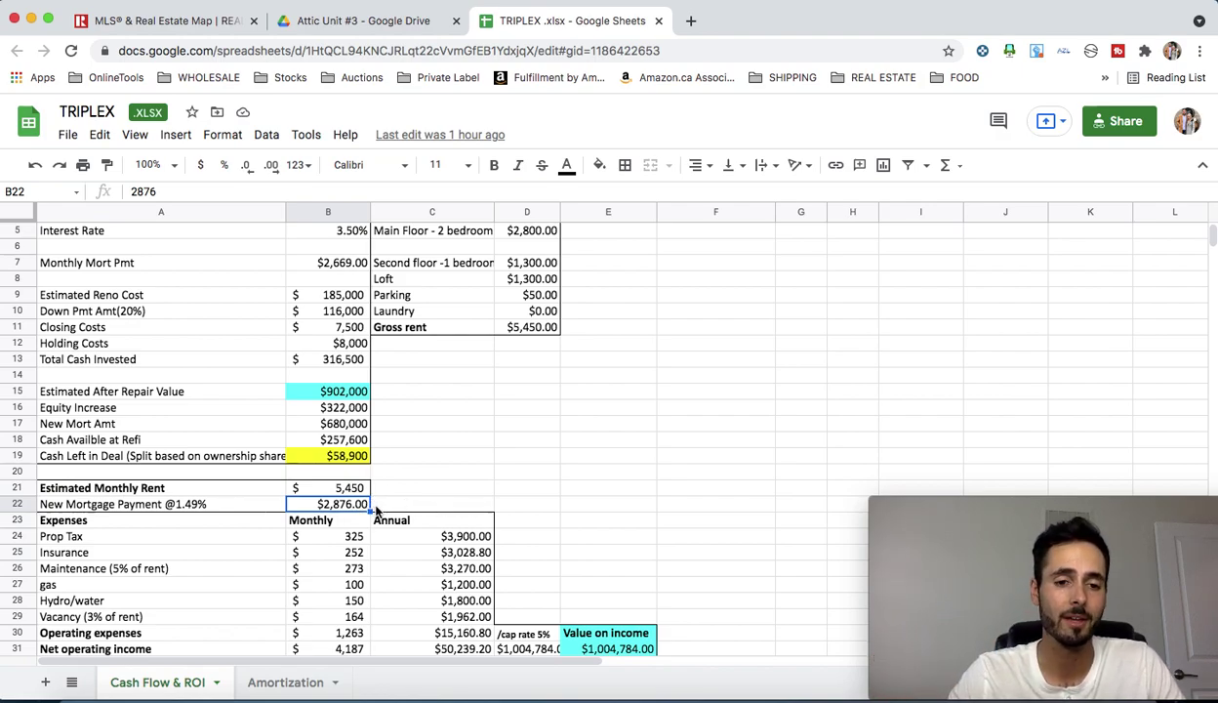
Review the monthly maintenance and vacancy expenses in B26 and B29 and the total cash flow in B33.
{"action": "scroll", "coordinate": [376, 508], "scroll_direction": "down", "scroll_amount": 2}
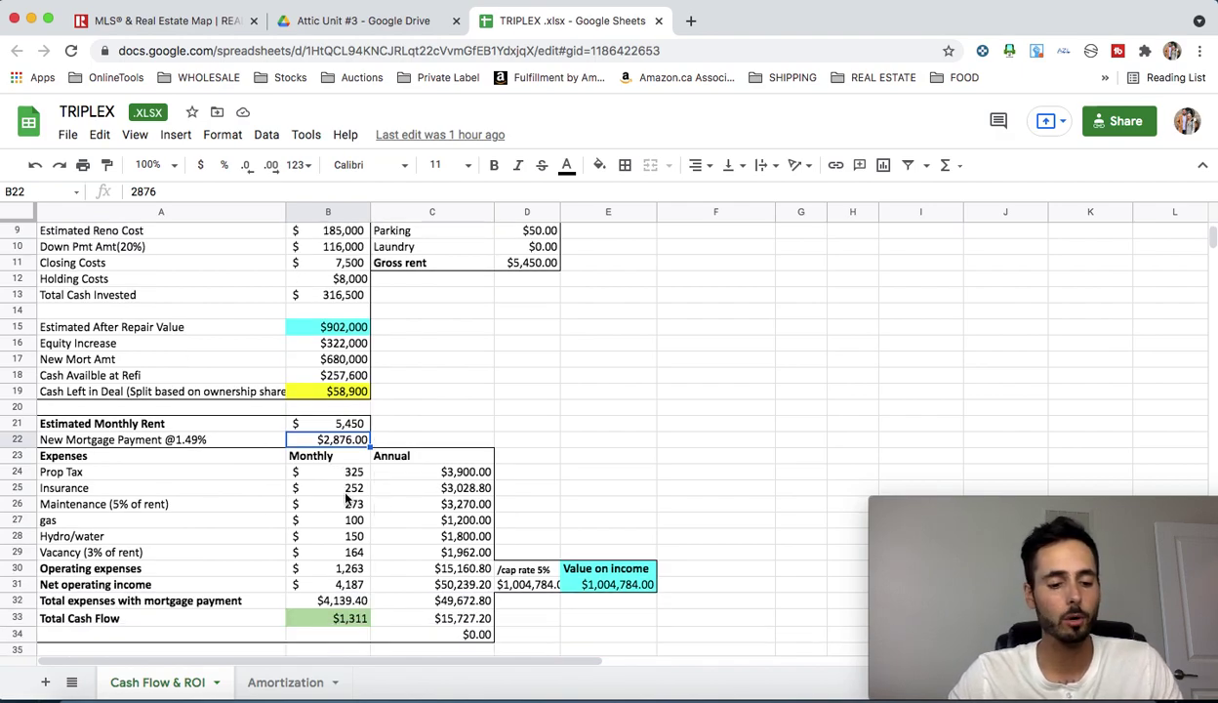
{"action": "left_click", "coordinate": [349, 503]}
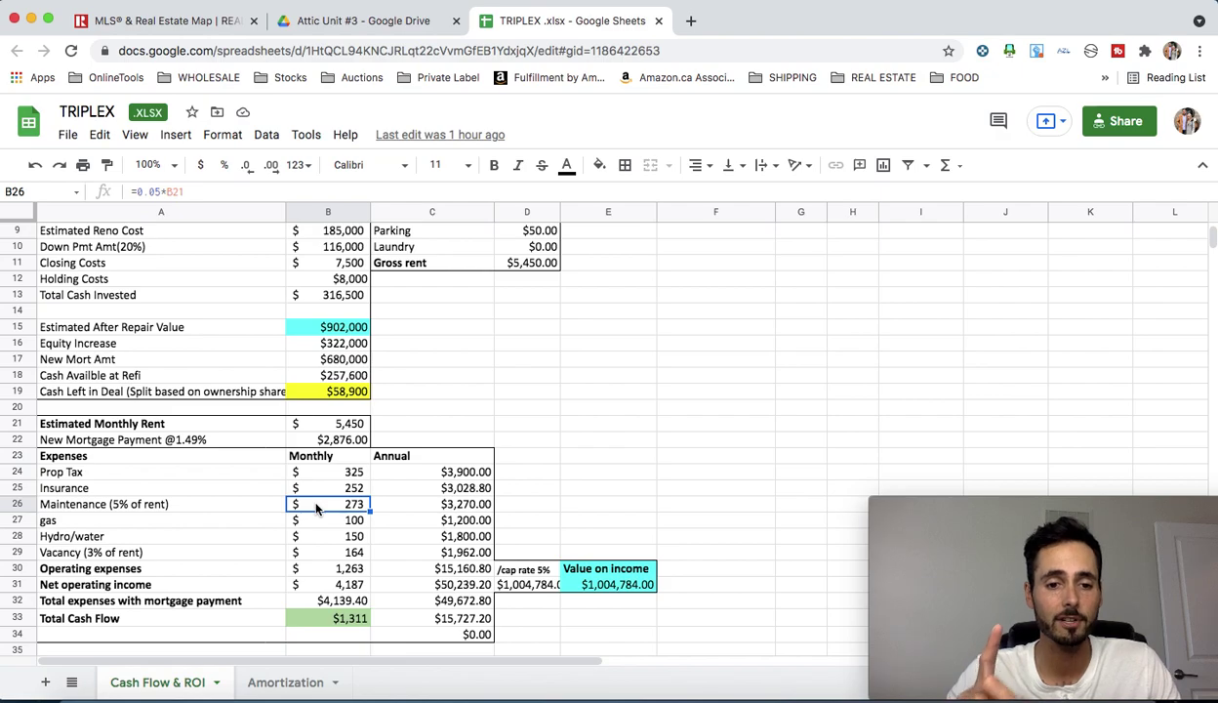
{"action": "left_click", "coordinate": [352, 550]}
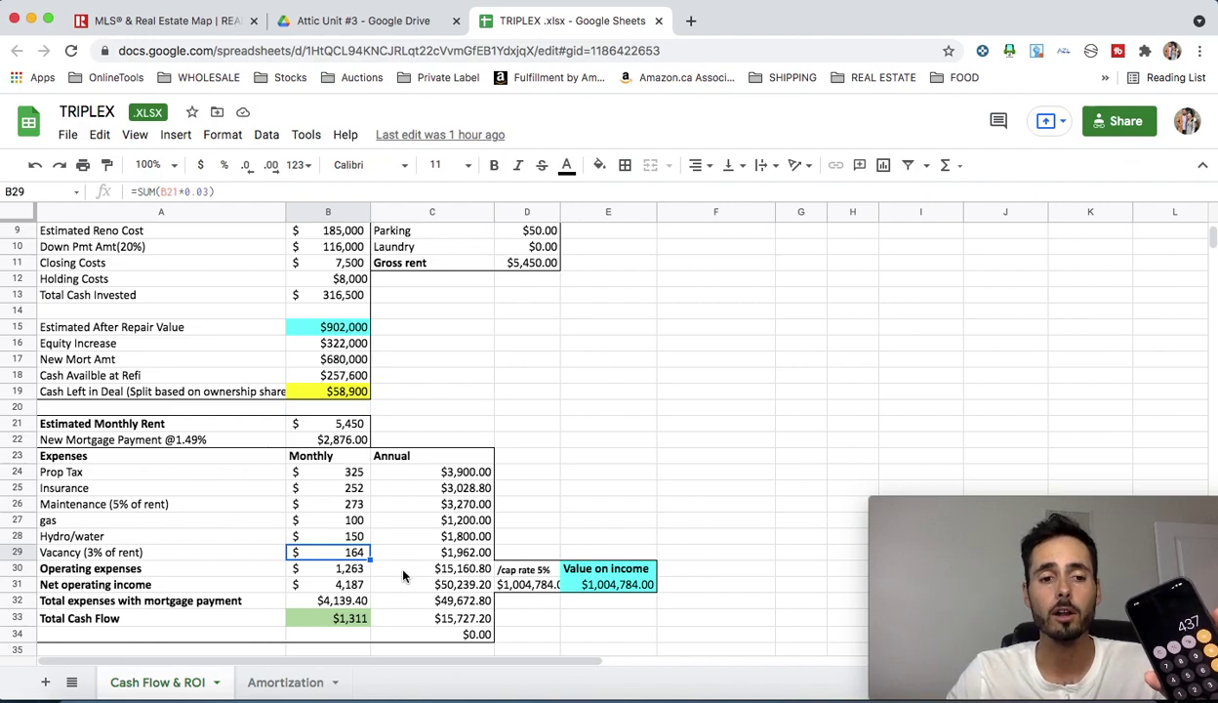
{"action": "left_click", "coordinate": [353, 621]}
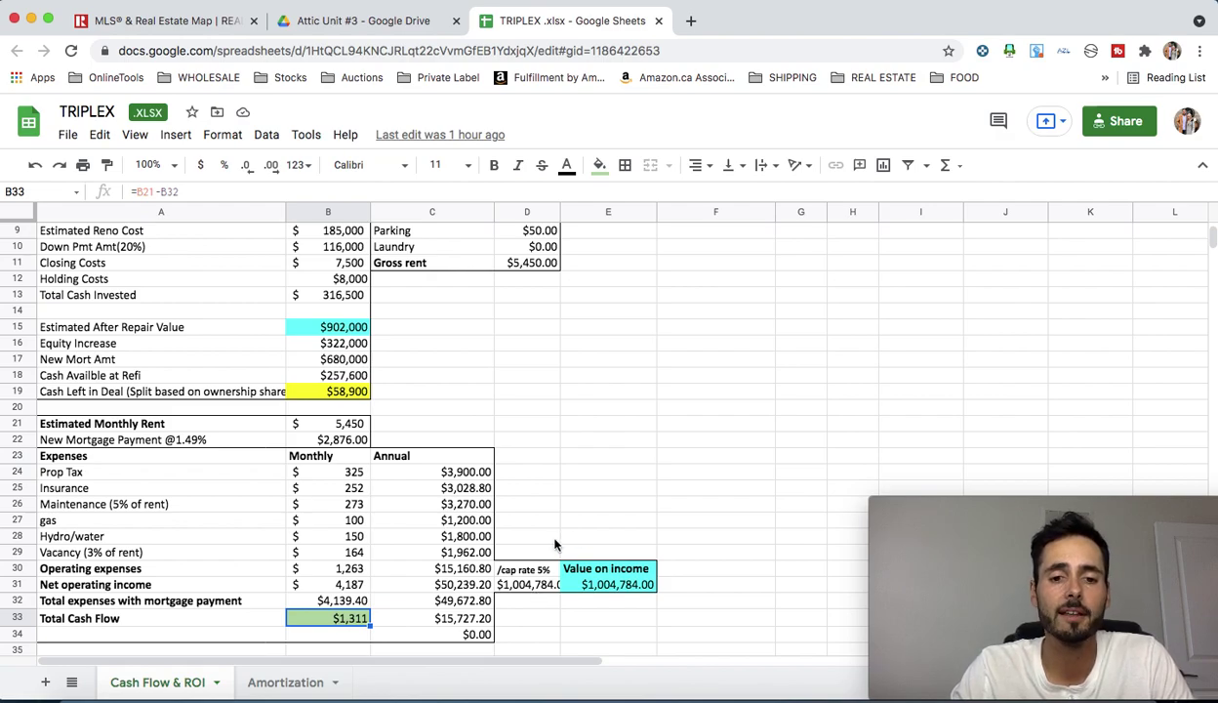
Inspect the cap rate label in D30 and the income valuation formula in D31, leaving the formula as it is.
{"action": "left_click", "coordinate": [532, 569]}
{"action": "left_click", "coordinate": [532, 584]}
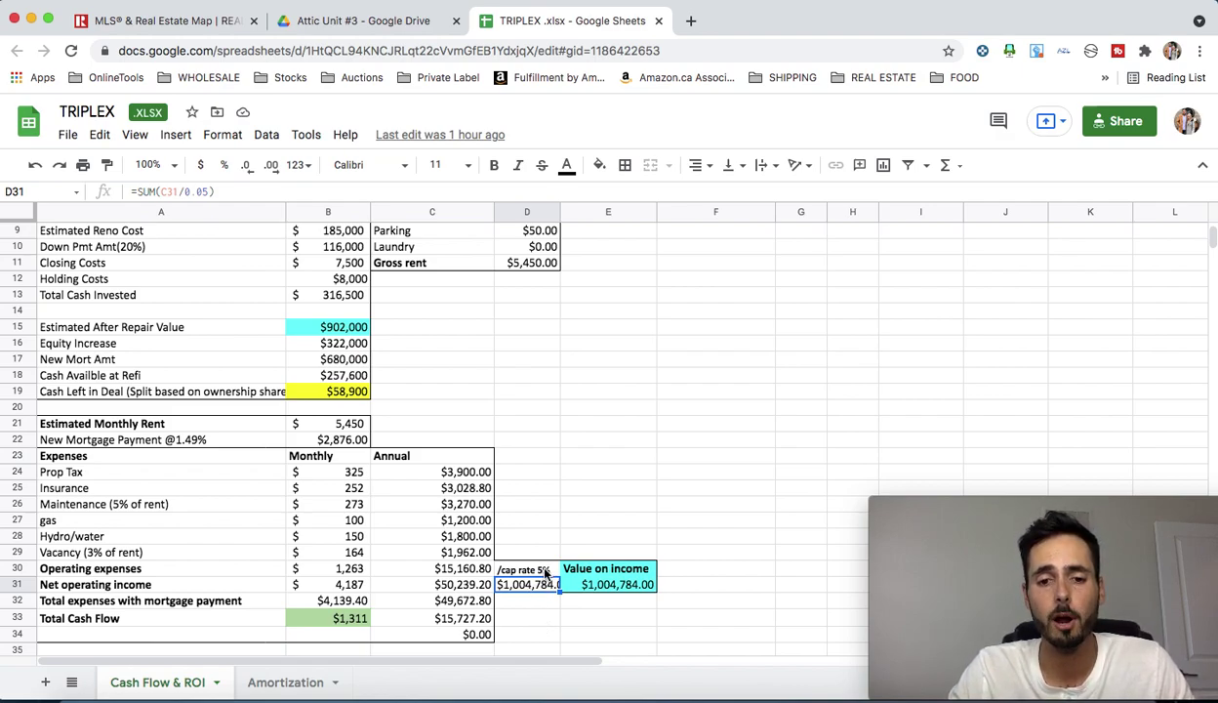
{"action": "double_click", "coordinate": [539, 586]}
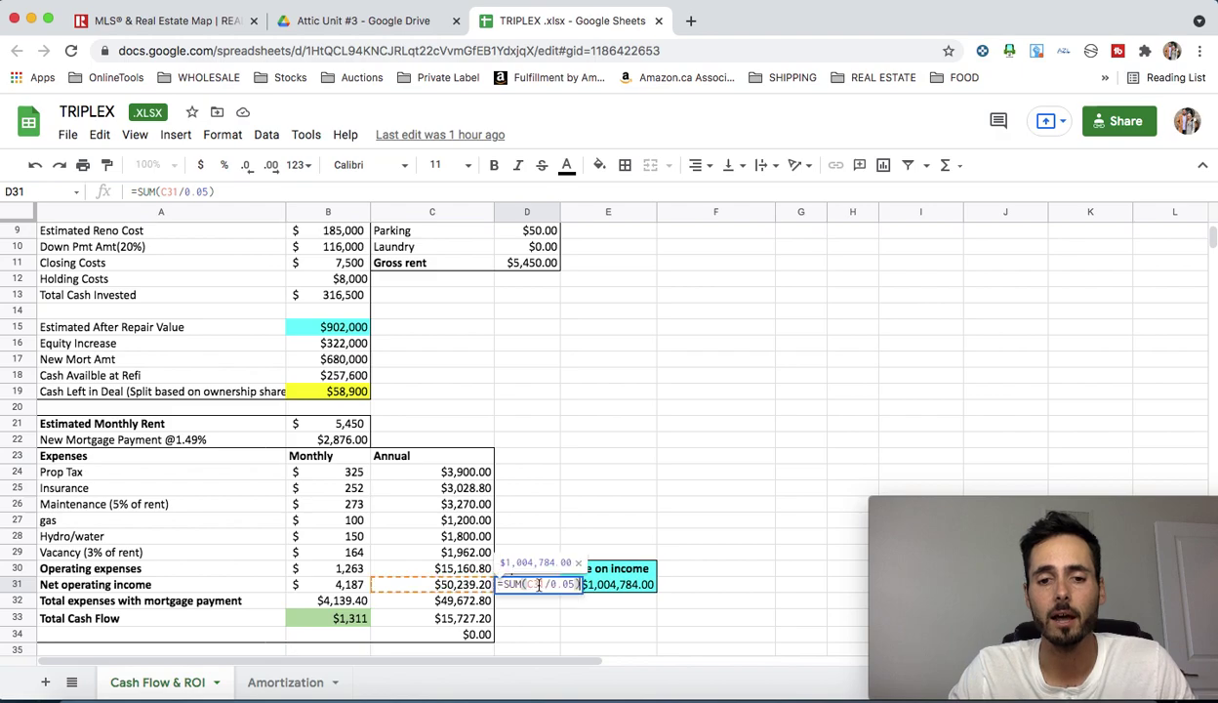
{"action": "left_click", "coordinate": [545, 604]}
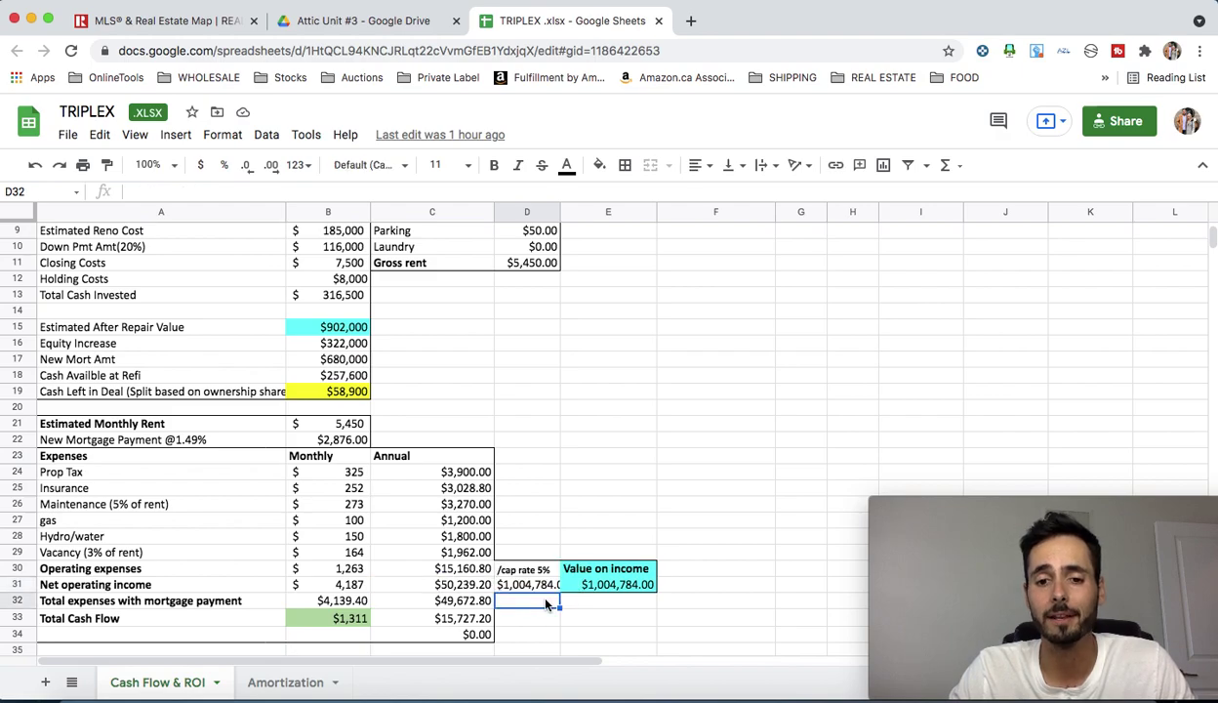
Change the formula in D31 to divide the annual net operating income in C31 by 0.04.
{"action": "double_click", "coordinate": [532, 584]}
{"action": "left_click", "coordinate": [573, 583]}
{"action": "key", "text": "BackSpace"}
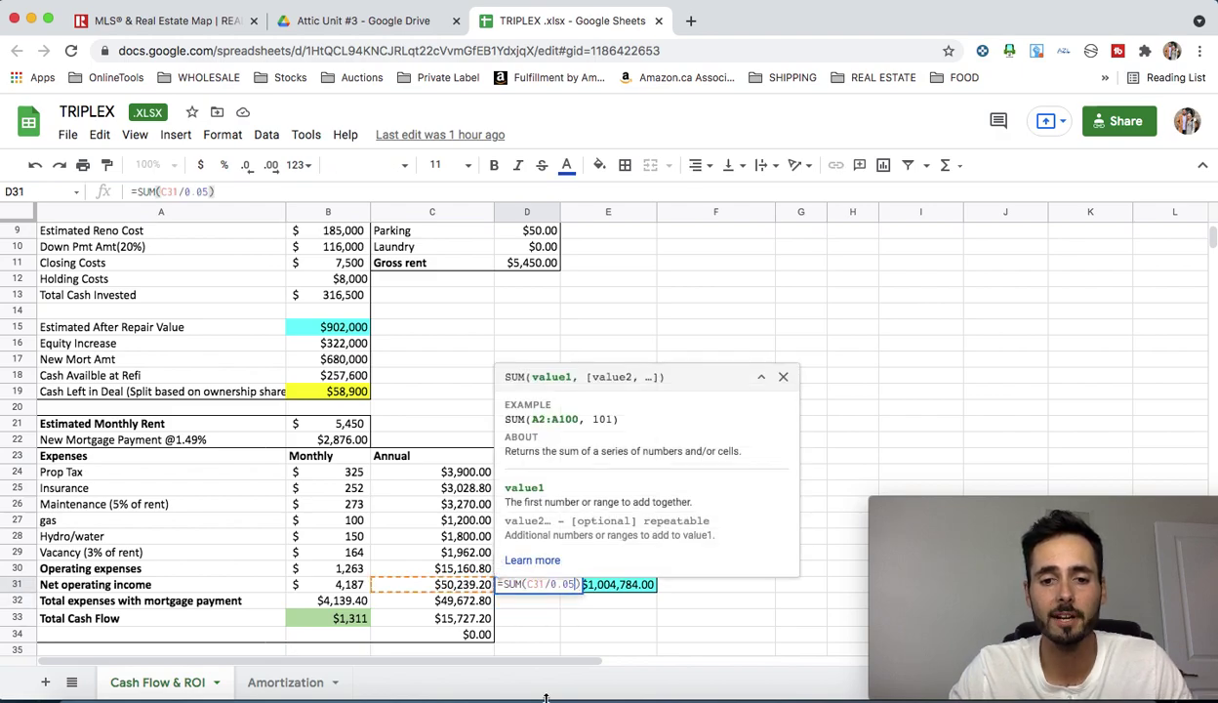
{"action": "type", "text": "4"}
{"action": "key", "text": "Return"}
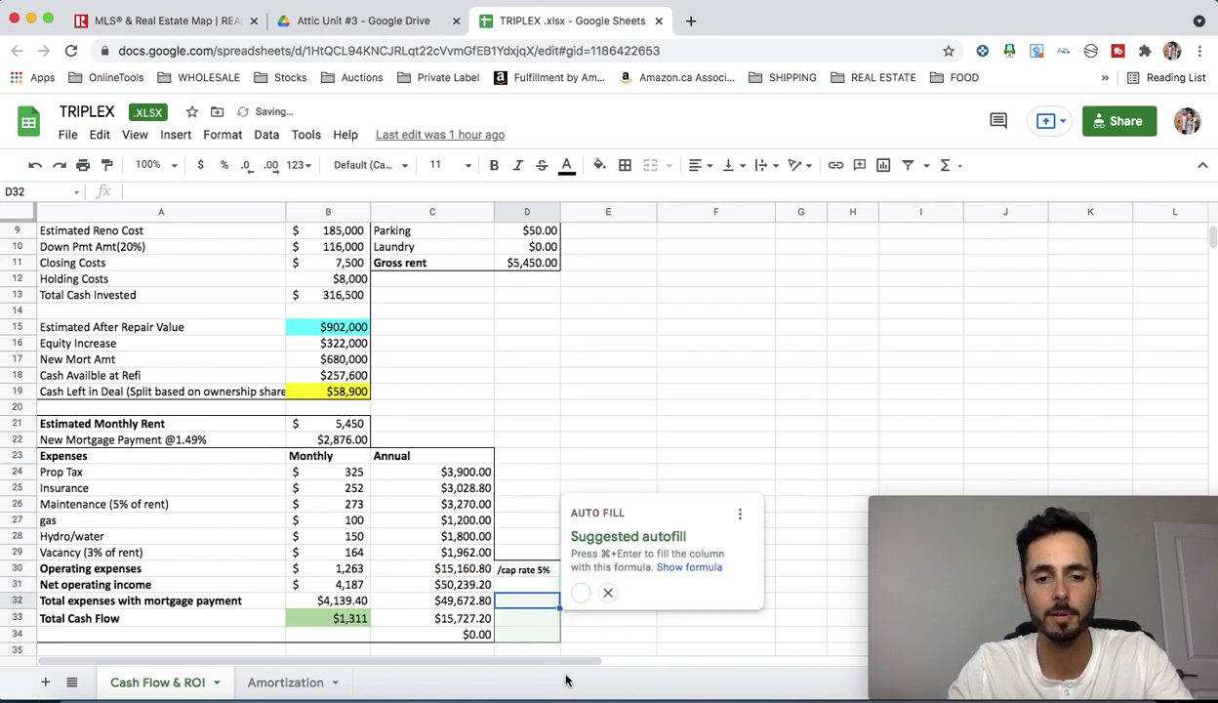
{"action": "left_click", "coordinate": [612, 617]}
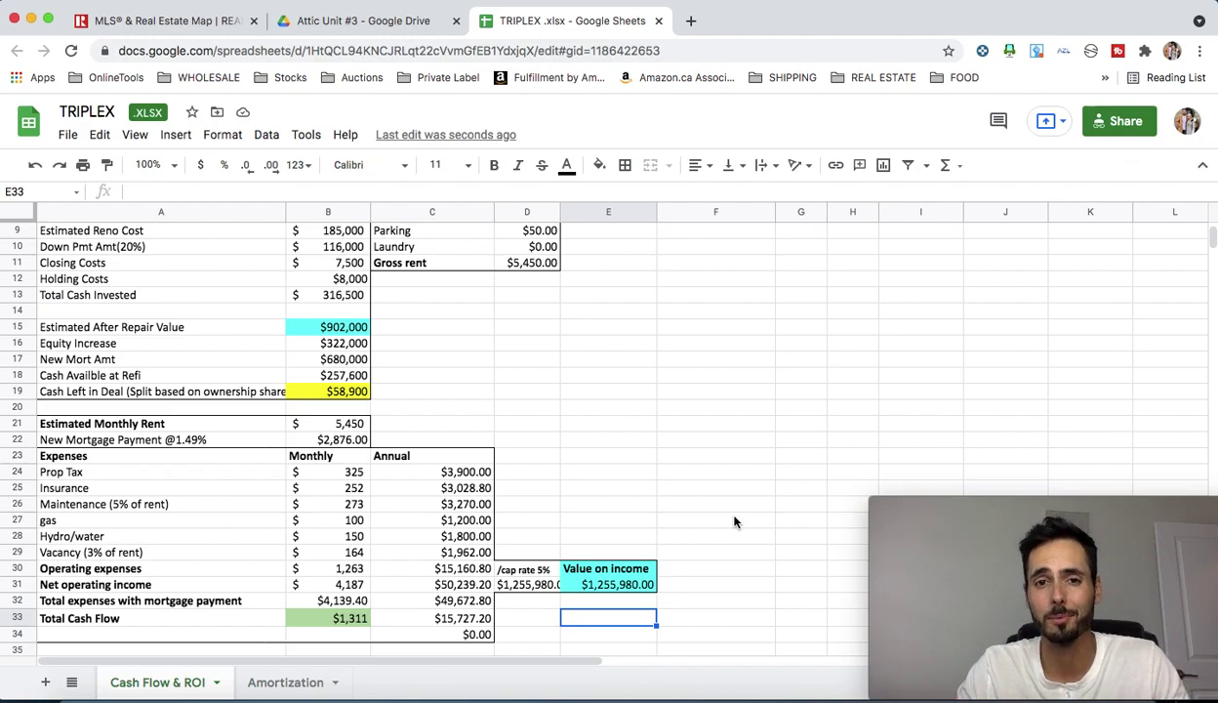
{"action": "mouse_move", "coordinate": [997, 649]}
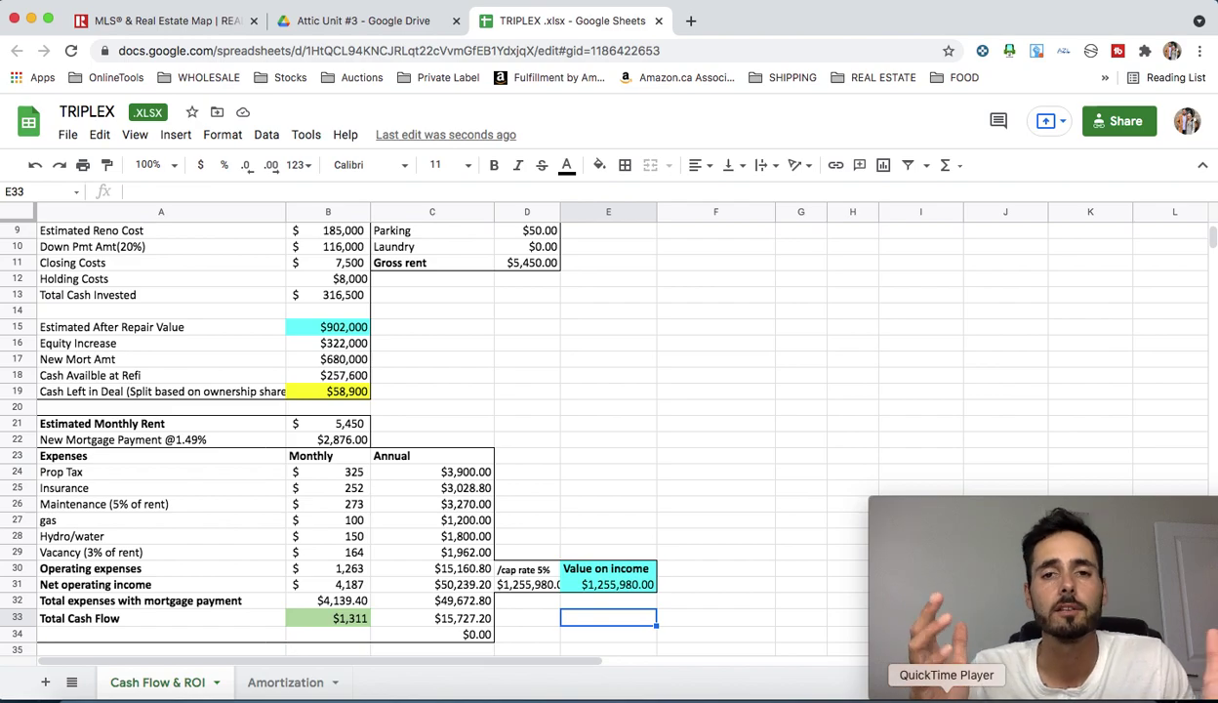
{"action": "right_click", "coordinate": [947, 697]}
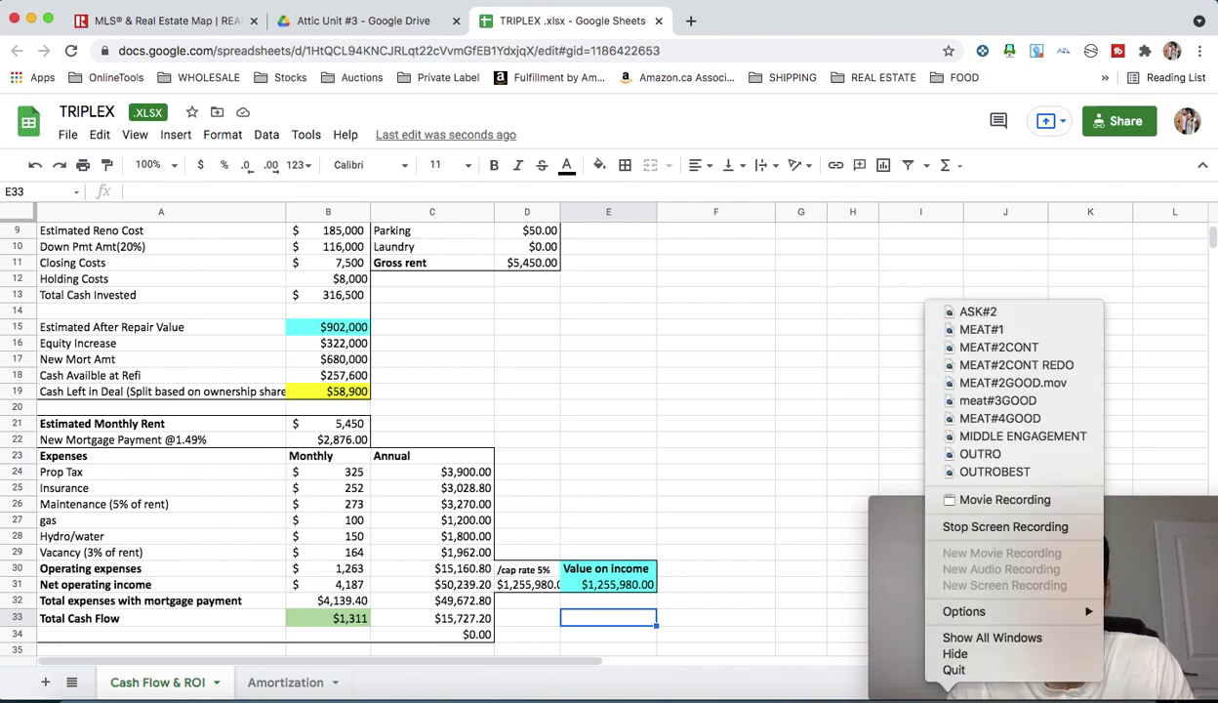